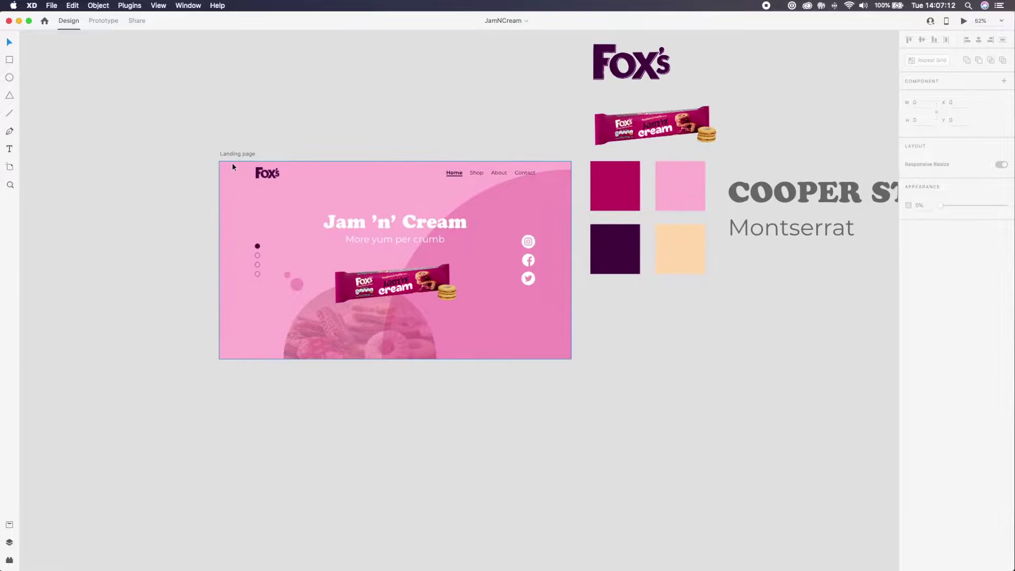
Examine the landing page artboard and the brand assets beside it: logo, product image, colour swatches and typefaces
{"action": "scroll", "coordinate": [252, 174], "scroll_direction": "down", "scroll_amount": 2}
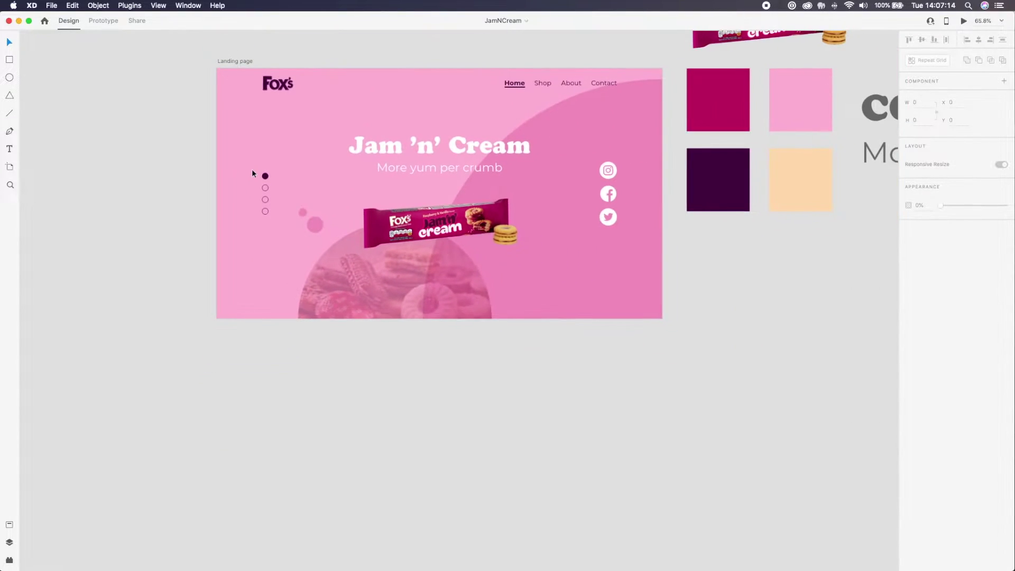
{"action": "scroll", "coordinate": [253, 173], "scroll_direction": "up", "scroll_amount": 5}
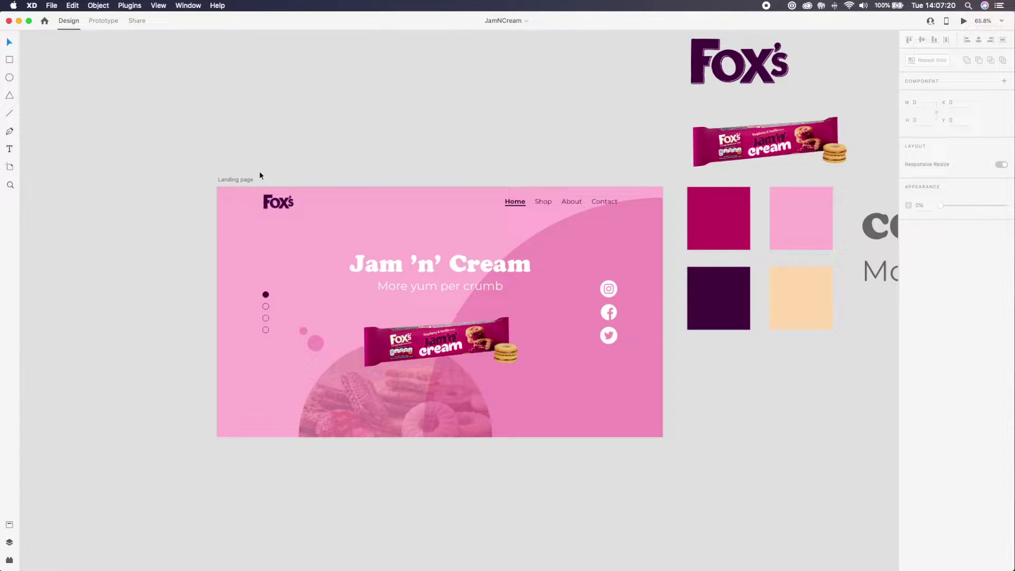
{"action": "scroll", "coordinate": [260, 173], "scroll_direction": "left", "scroll_amount": 3}
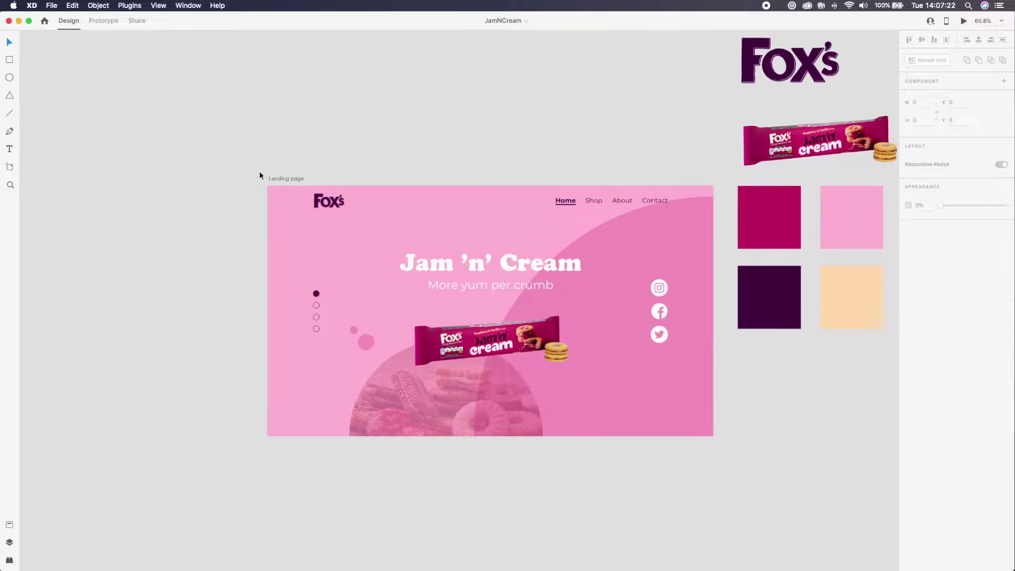
{"action": "scroll", "coordinate": [260, 175], "scroll_direction": "right", "scroll_amount": 5}
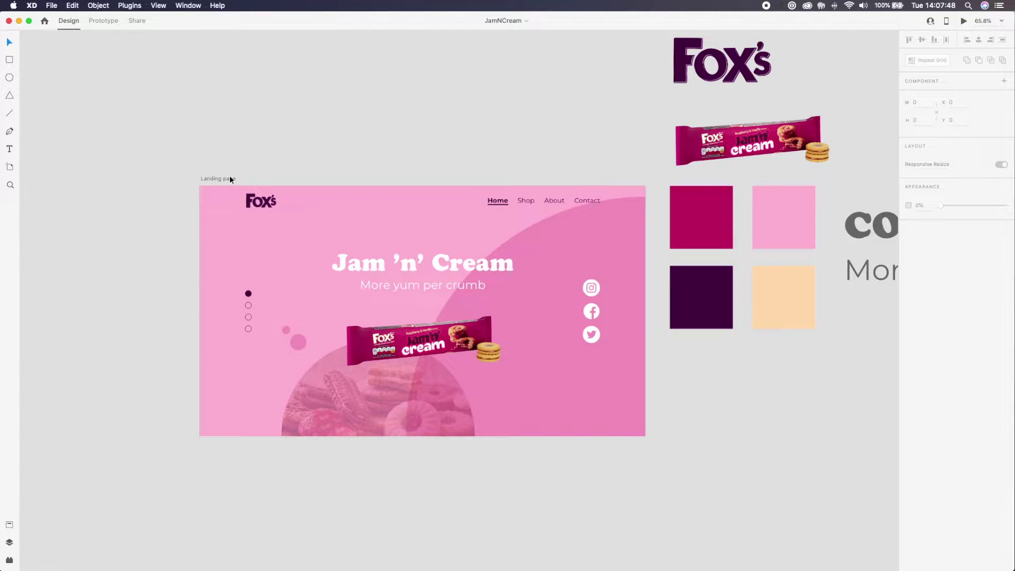
{"action": "scroll", "coordinate": [281, 158], "scroll_direction": "down", "scroll_amount": 3}
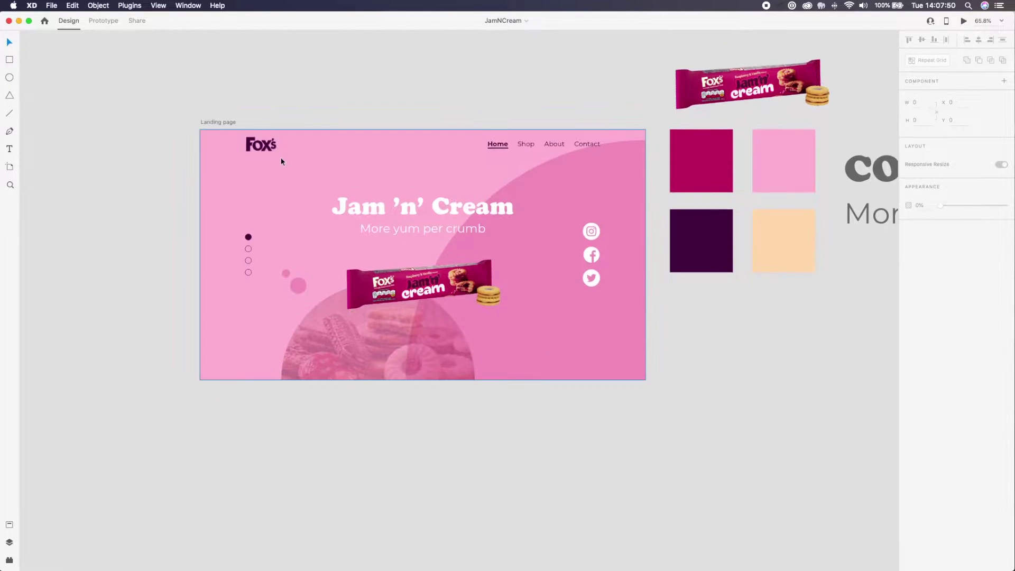
{"action": "scroll", "coordinate": [608, 165], "scroll_direction": "up", "scroll_amount": 10}
{"action": "left_click_drag", "start_coordinate": [665, 168], "coordinate": [798, 546]}
{"action": "left_click", "coordinate": [722, 513]}
{"action": "scroll", "coordinate": [713, 502], "scroll_direction": "right", "scroll_amount": 10}
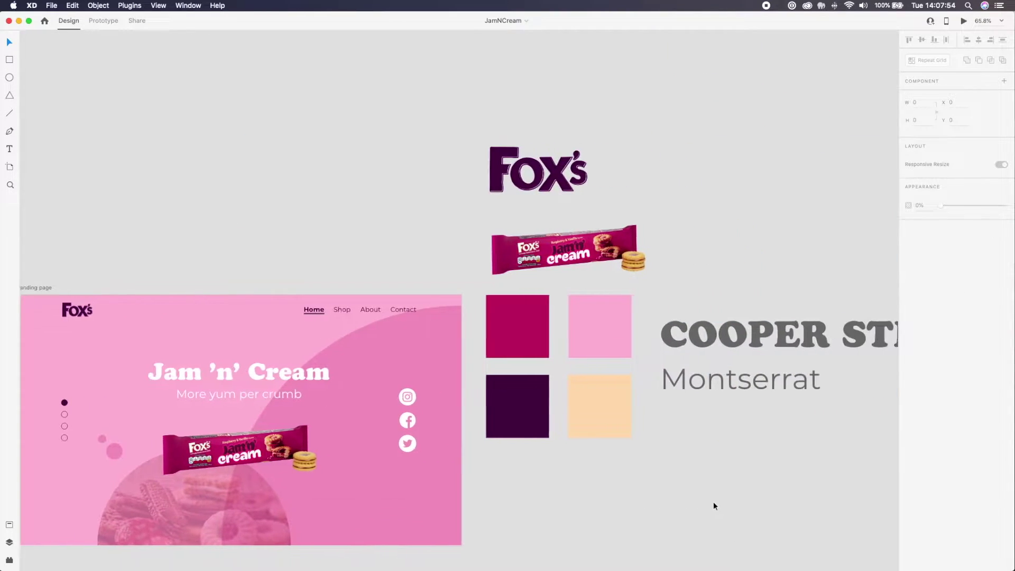
{"action": "scroll", "coordinate": [710, 499], "scroll_direction": "left", "scroll_amount": 10}
{"action": "scroll", "coordinate": [703, 492], "scroll_direction": "down", "scroll_amount": 5}
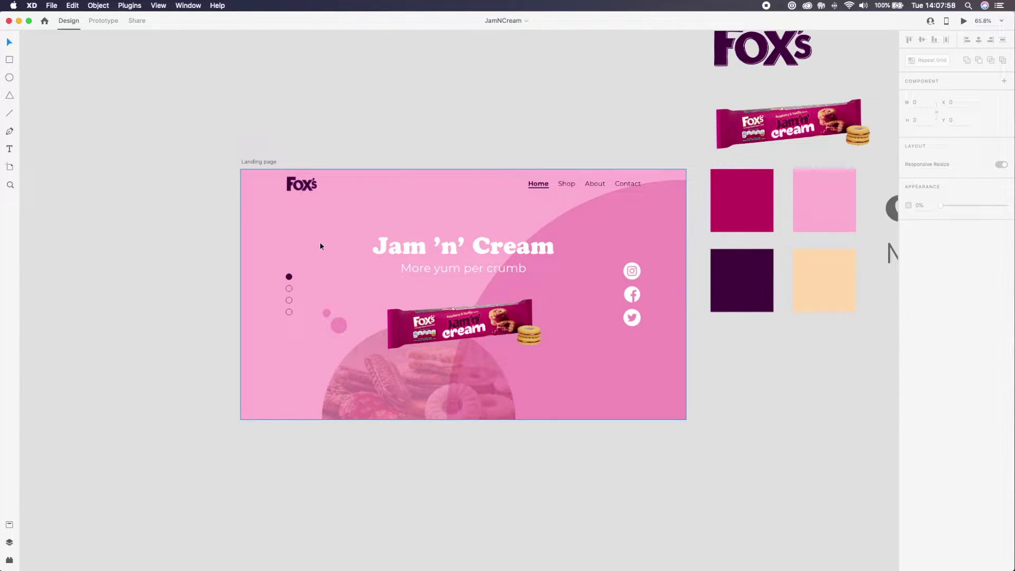
Check the "Jam 'n' Cream" heading's text settings and centre-align the "More yum per crumb" tagline
{"action": "double_click", "coordinate": [390, 253]}
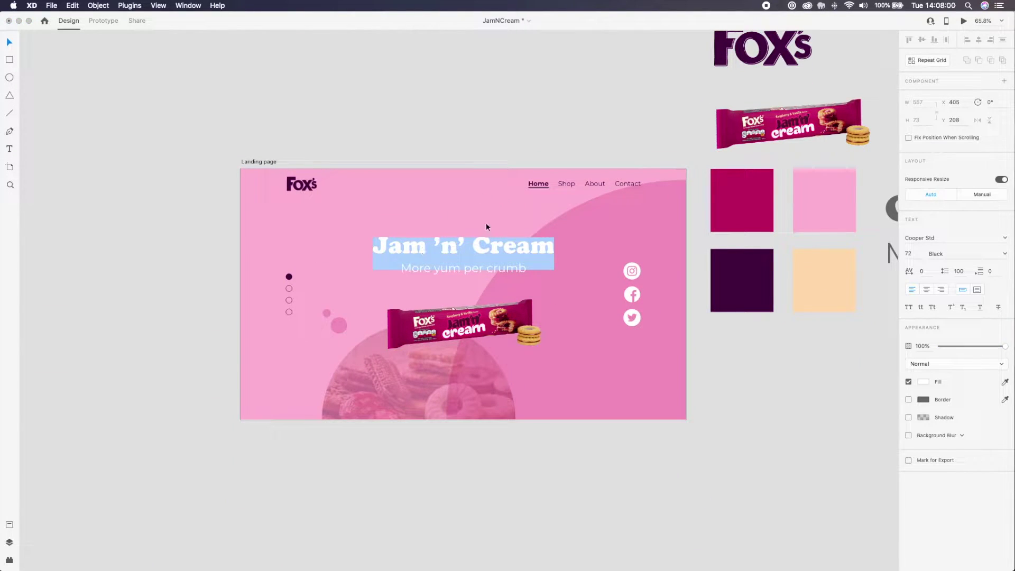
{"action": "left_click", "coordinate": [395, 246]}
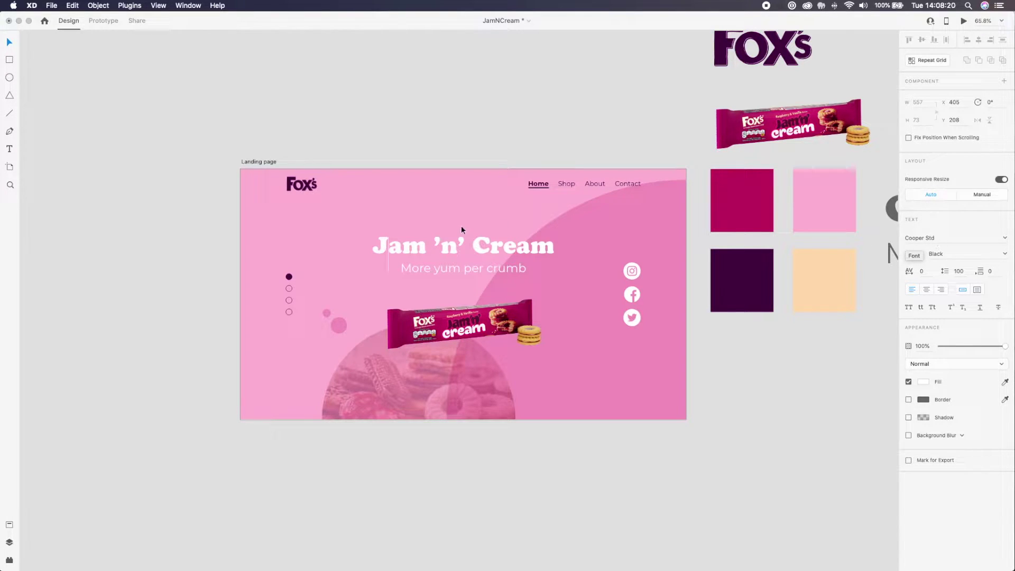
{"action": "left_click", "coordinate": [426, 269]}
{"action": "double_click", "coordinate": [433, 267]}
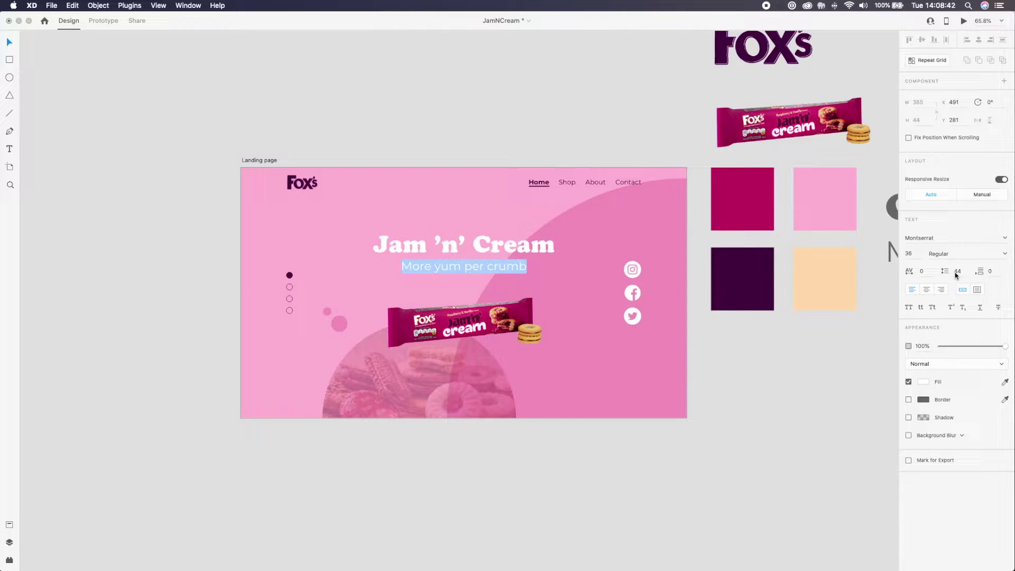
{"action": "left_click", "coordinate": [928, 291]}
Open the tagline's fill colour, try the HSB colour format and return it to Hex
{"action": "left_click", "coordinate": [923, 382]}
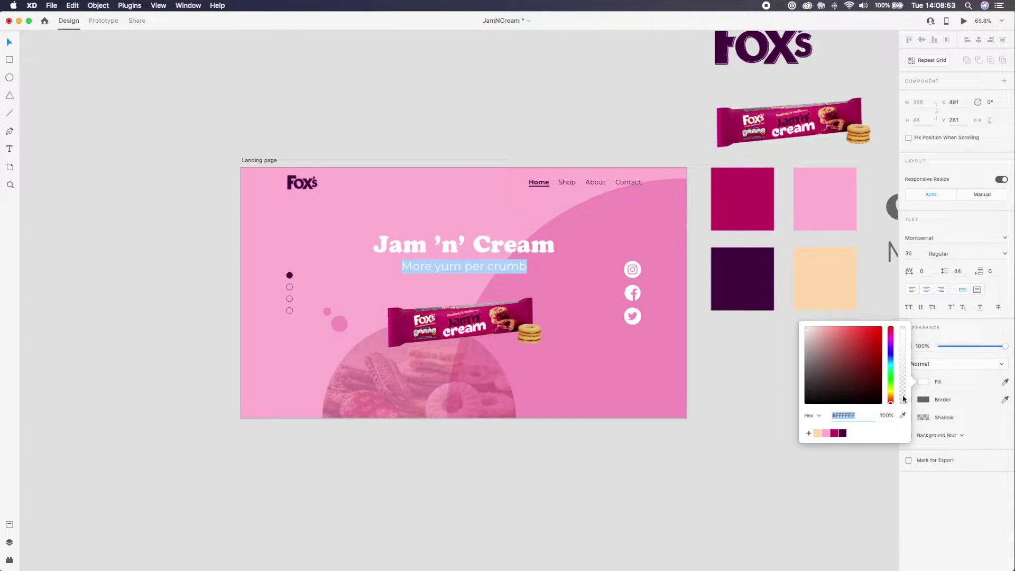
{"action": "left_click", "coordinate": [851, 430]}
{"action": "left_click", "coordinate": [814, 416]}
{"action": "left_click", "coordinate": [823, 426]}
{"action": "left_click", "coordinate": [813, 416]}
{"action": "left_click", "coordinate": [822, 432]}
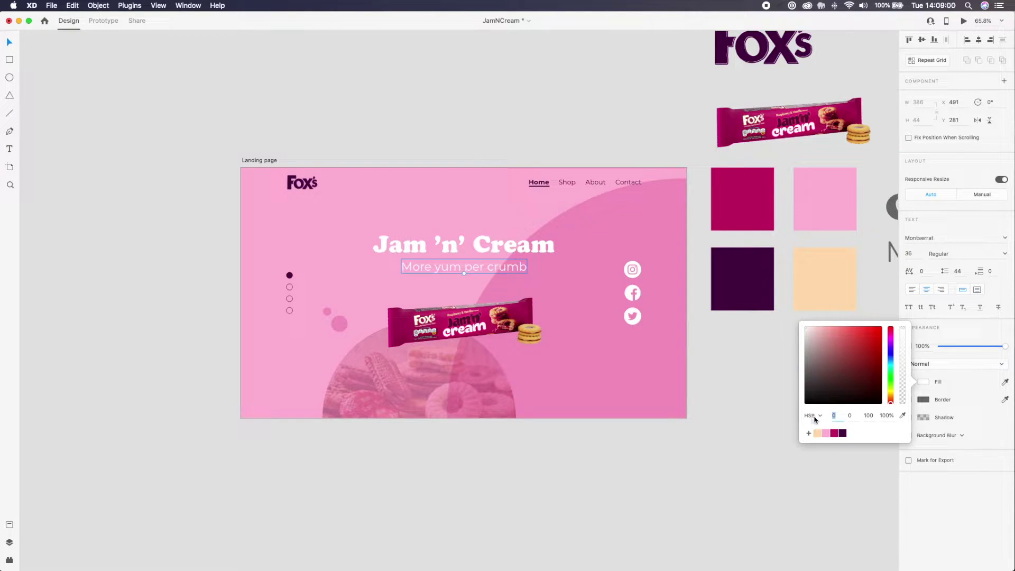
{"action": "left_click", "coordinate": [815, 416]}
{"action": "left_click", "coordinate": [815, 408]}
{"action": "left_click", "coordinate": [814, 417]}
{"action": "left_click", "coordinate": [814, 408]}
Try the saved cream, pink and dark purple swatches and 00FFFF on the tagline, and set its fill back to FFFFFF
{"action": "left_click", "coordinate": [818, 434]}
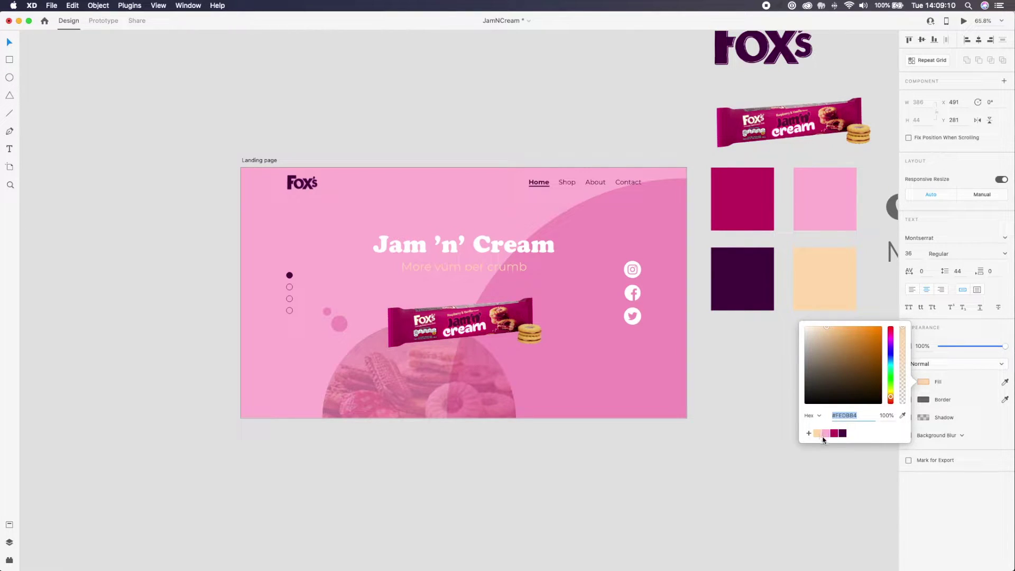
{"action": "left_click", "coordinate": [826, 434]}
{"action": "left_click", "coordinate": [843, 434]}
{"action": "type", "text": "00FFFF"}
{"action": "key", "text": "Return"}
{"action": "type", "text": "FFFFFF"}
{"action": "key", "text": "Return"}
{"action": "left_click", "coordinate": [732, 392]}
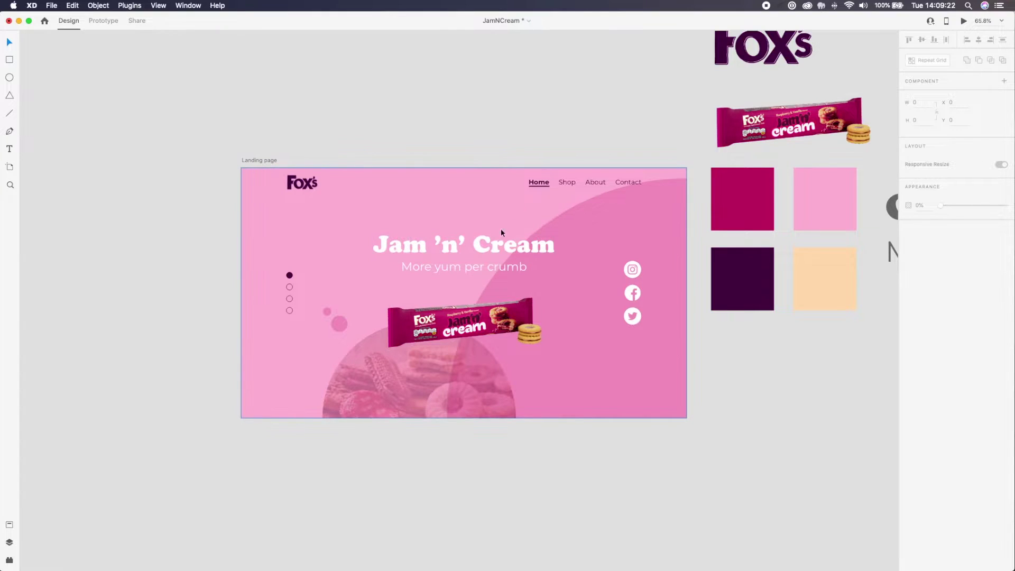
Double the Landing page artboard's height to 1536
{"action": "left_click", "coordinate": [474, 248]}
{"action": "left_click", "coordinate": [449, 141]}
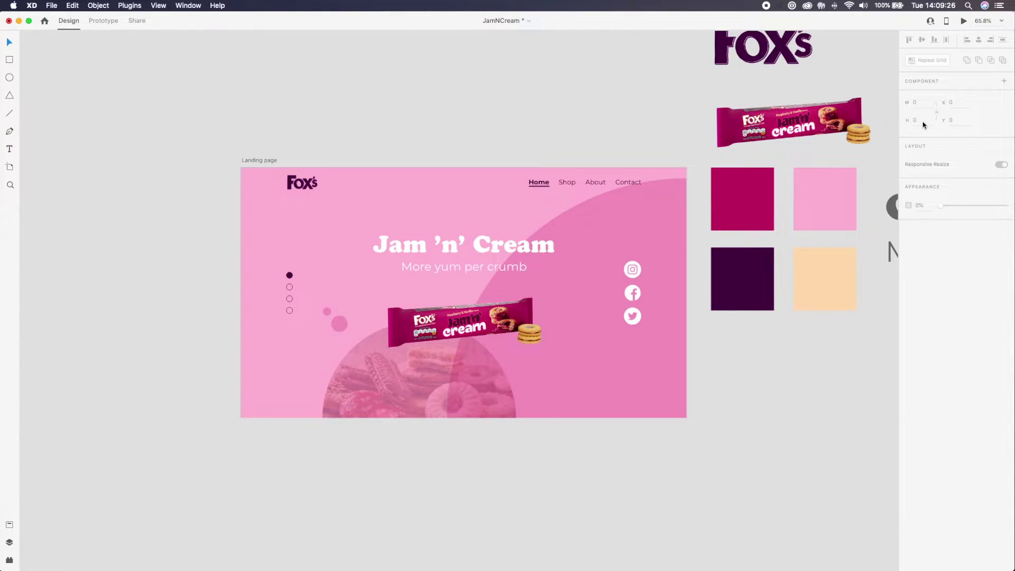
{"action": "left_click", "coordinate": [259, 160]}
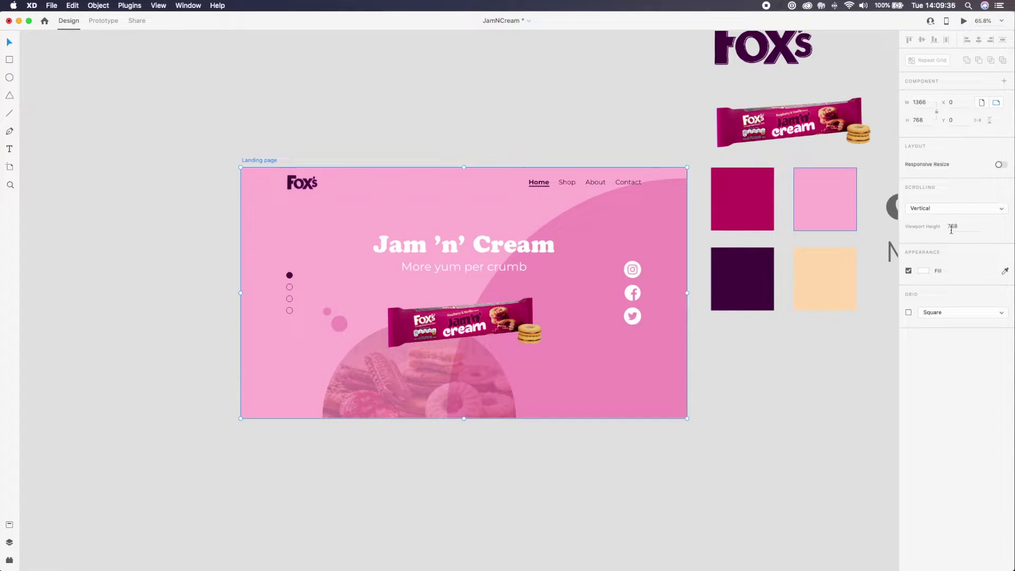
{"action": "left_click", "coordinate": [924, 121]}
{"action": "key", "text": "Right"}
{"action": "type", "text": "*2"}
{"action": "key", "text": "Return"}
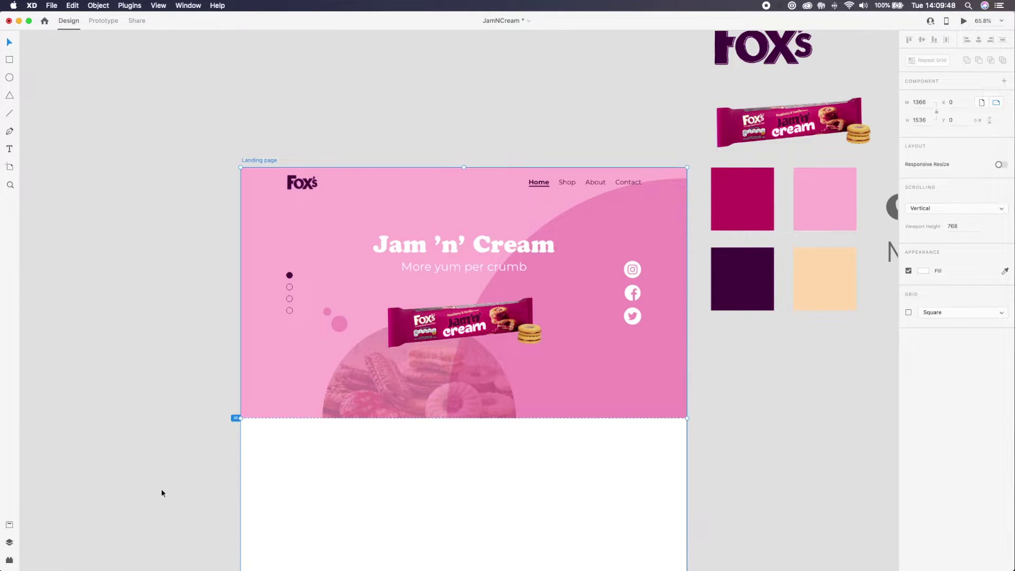
Examine the viewport height marker and the empty area below the fold of the lengthened landing page
{"action": "mouse_move", "coordinate": [236, 418]}
{"action": "left_mouse_down"}
{"action": "mouse_move", "coordinate": [236, 461]}
{"action": "mouse_move", "coordinate": [236, 354]}
{"action": "mouse_move", "coordinate": [225, 488]}
{"action": "mouse_move", "coordinate": [217, 419]}
{"action": "left_mouse_up"}
{"action": "scroll", "coordinate": [565, 331], "scroll_direction": "down", "scroll_amount": 5}
{"action": "left_click", "coordinate": [499, 274]}
{"action": "left_click", "coordinate": [379, 231]}
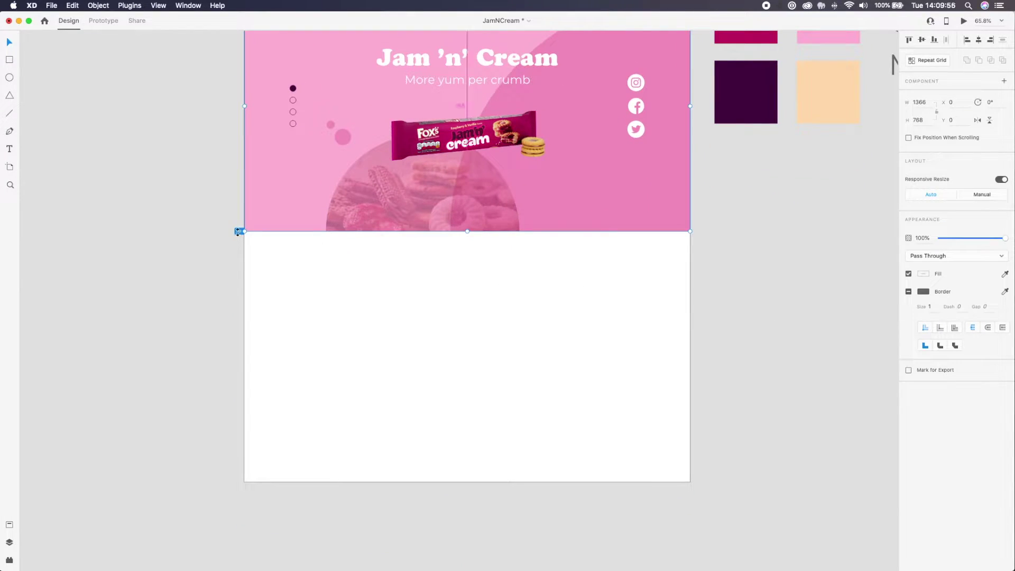
{"action": "scroll", "coordinate": [236, 232], "scroll_direction": "up", "scroll_amount": 2}
{"action": "scroll", "coordinate": [236, 232], "scroll_direction": "up", "scroll_amount": 1}
{"action": "left_click", "coordinate": [239, 334]}
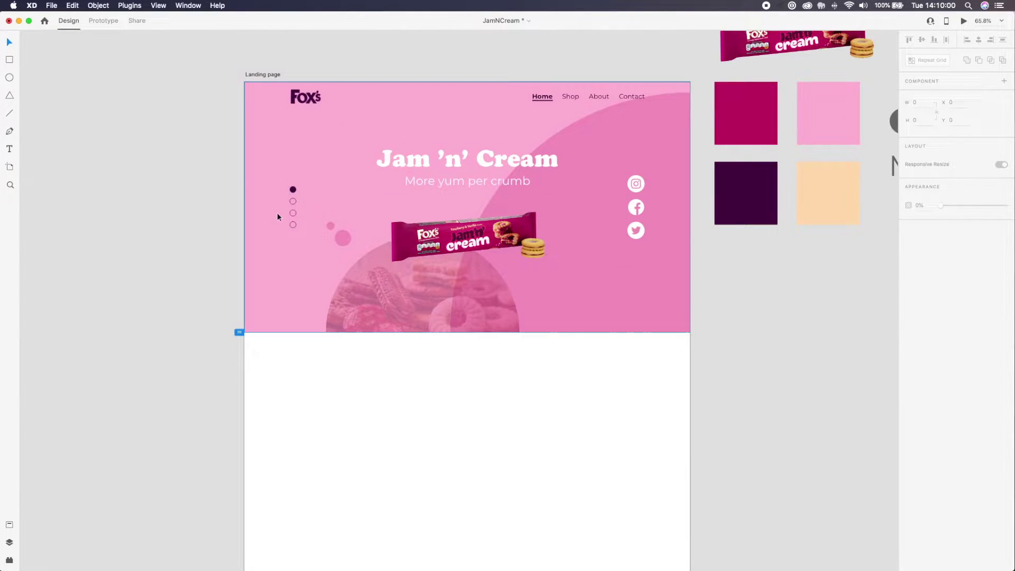
{"action": "scroll", "coordinate": [285, 228], "scroll_direction": "down", "scroll_amount": 3}
{"action": "scroll", "coordinate": [312, 225], "scroll_direction": "down", "scroll_amount": 1}
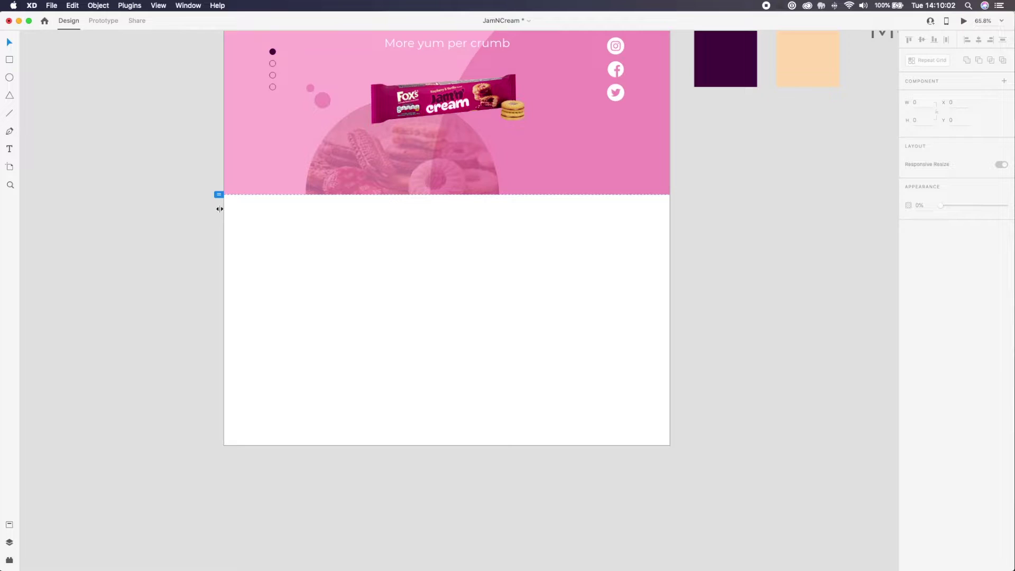
{"action": "scroll", "coordinate": [209, 217], "scroll_direction": "up", "scroll_amount": 4}
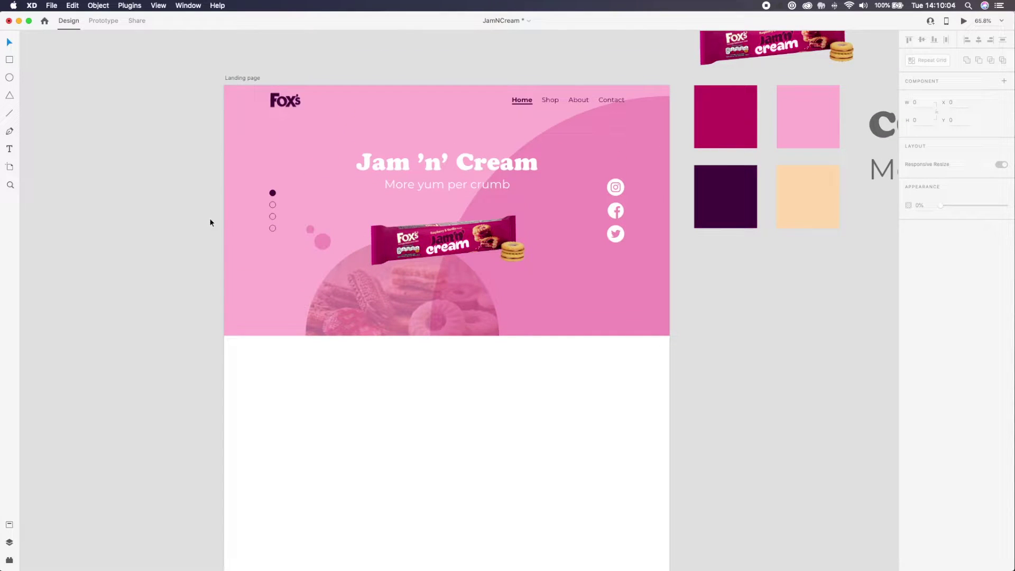
Undo the height change of the Landing page artboard and deselect it
{"action": "key", "text": "super+z"}
{"action": "key", "text": "super+z"}
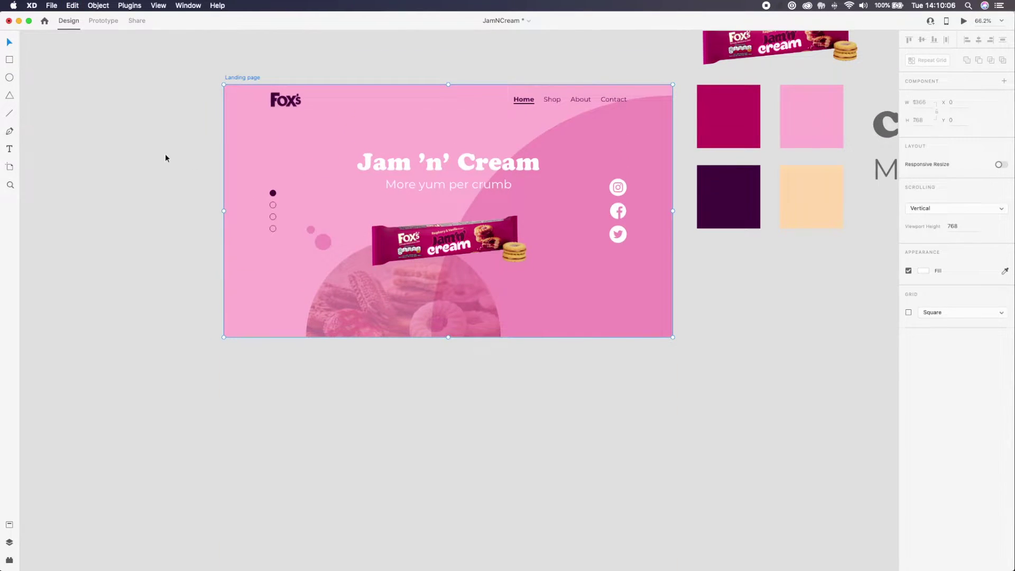
{"action": "left_click", "coordinate": [146, 172]}
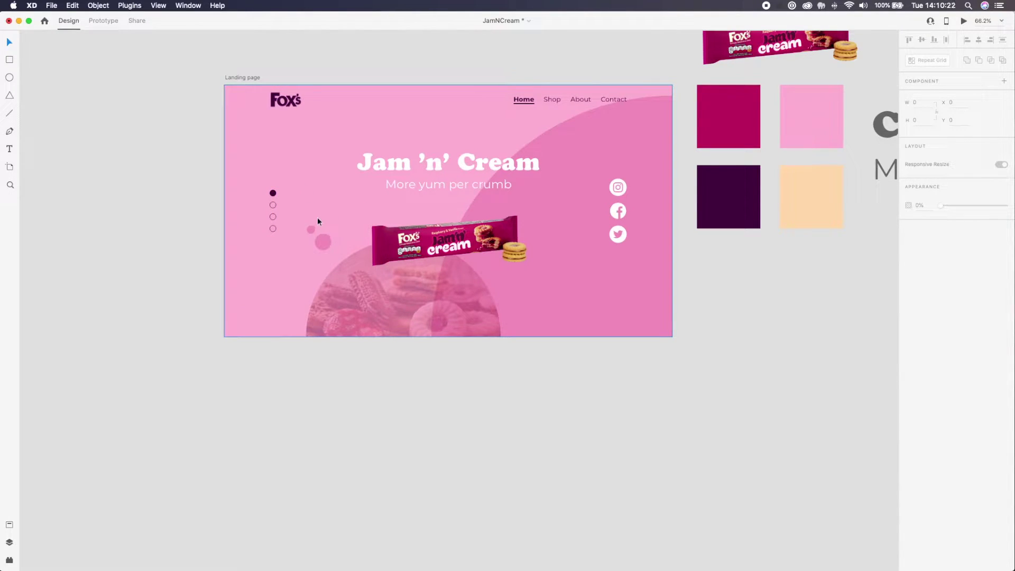
{"action": "scroll", "coordinate": [281, 215], "scroll_direction": "down", "scroll_amount": 1}
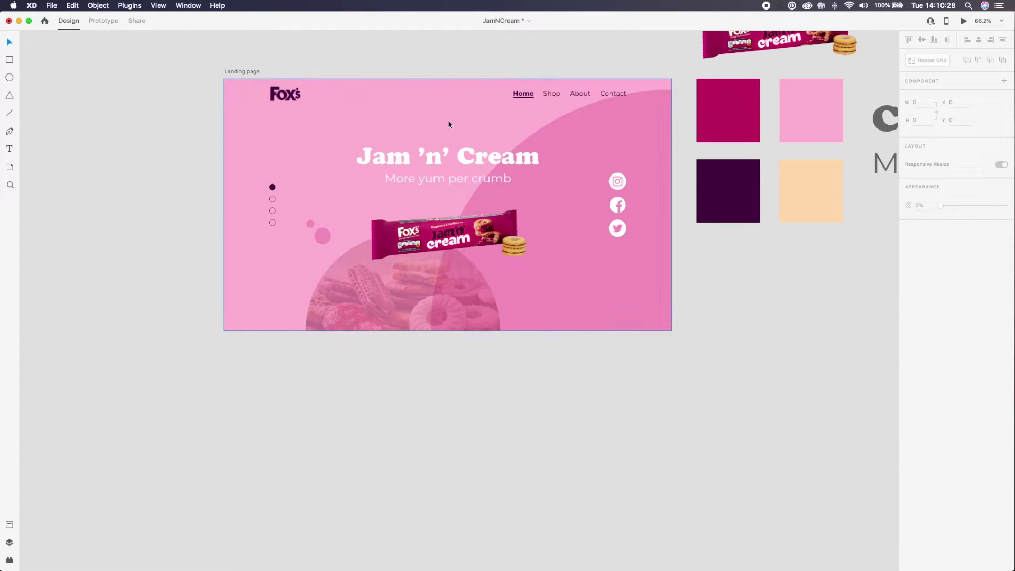
{"action": "scroll", "coordinate": [417, 132], "scroll_direction": "up", "scroll_amount": 1}
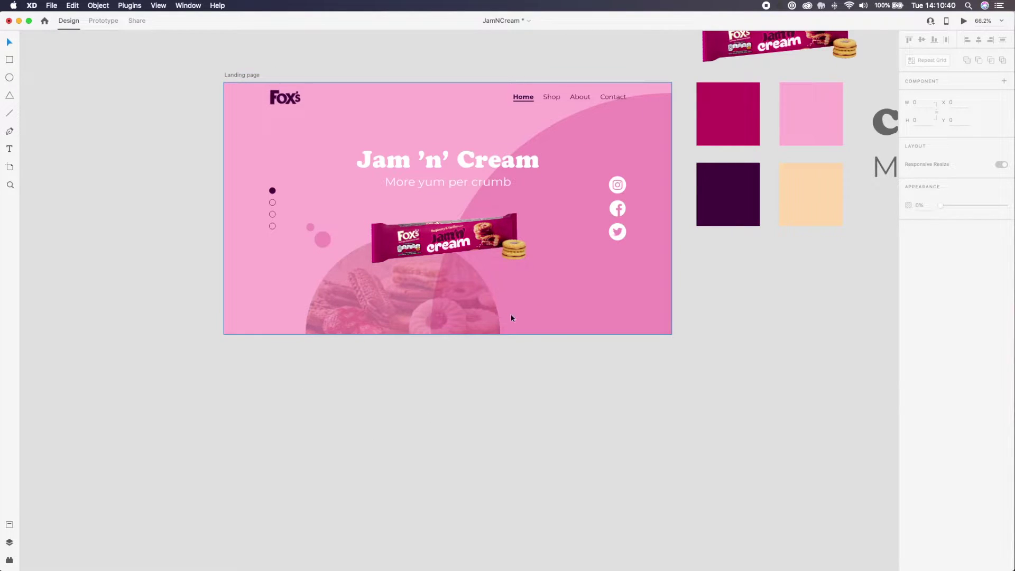
Open the masked background group, try moving its shapes, and undo the moves
{"action": "left_click", "coordinate": [534, 324]}
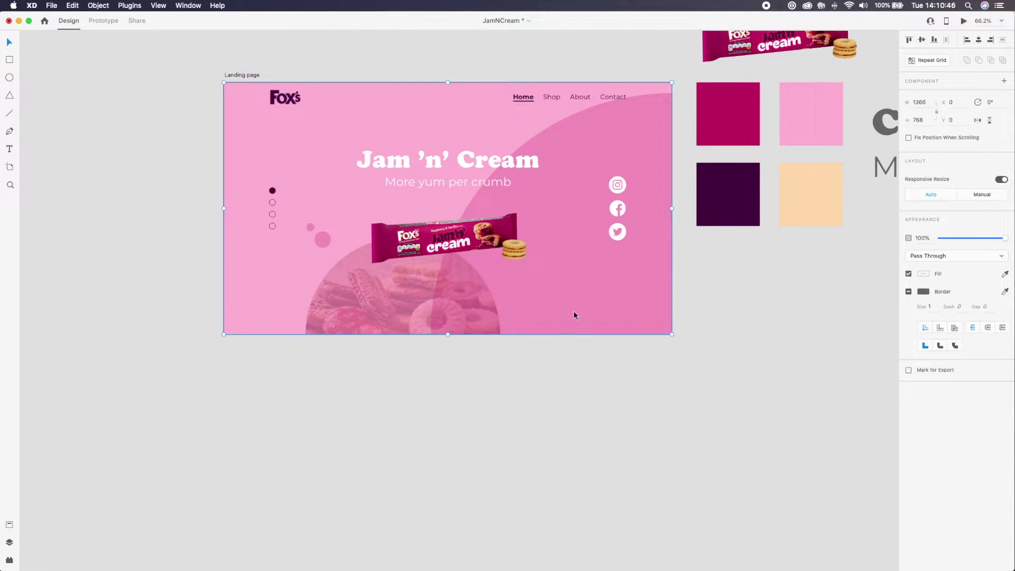
{"action": "left_click", "coordinate": [577, 295]}
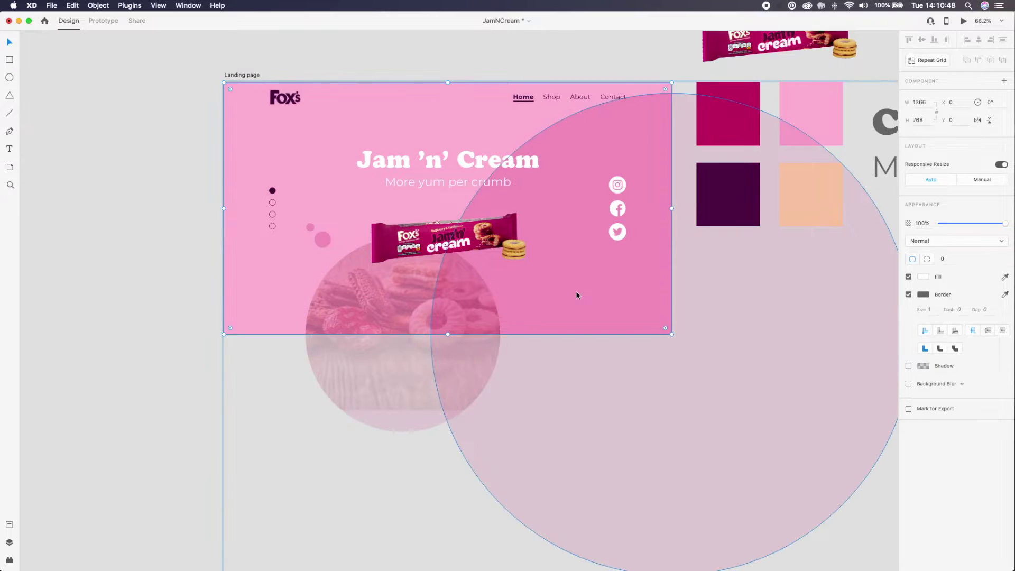
{"action": "left_click", "coordinate": [340, 291]}
{"action": "left_click", "coordinate": [147, 287]}
{"action": "left_click", "coordinate": [306, 265]}
{"action": "left_click_drag", "start_coordinate": [368, 265], "coordinate": [348, 130]}
{"action": "key", "text": "super+z"}
{"action": "left_click_drag", "start_coordinate": [371, 290], "coordinate": [150, 69]}
{"action": "key", "text": "super+z"}
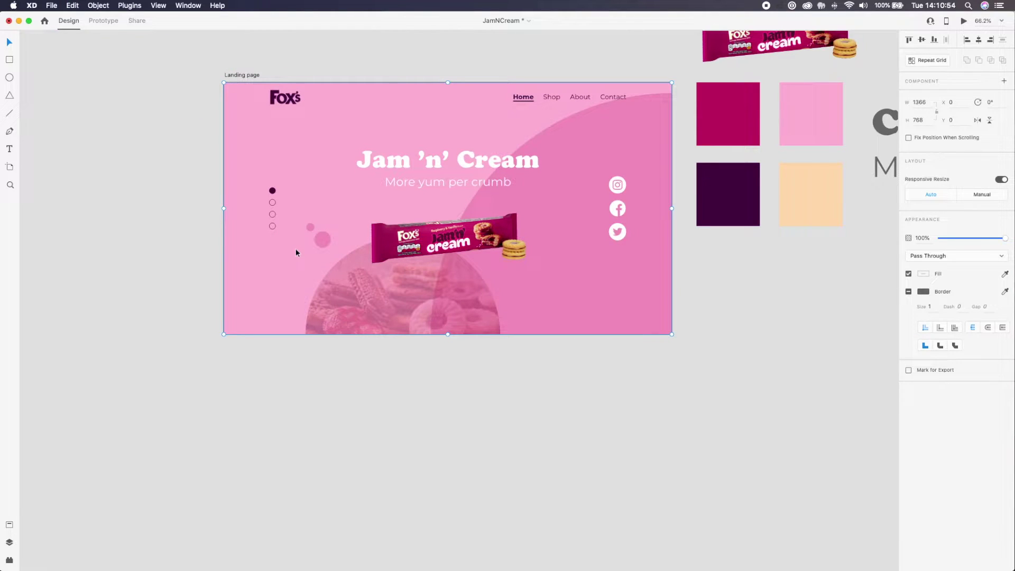
Ungroup the masked background to show its separate shapes, and mask them again with the white rectangle
{"action": "key", "text": "super+shift+g"}
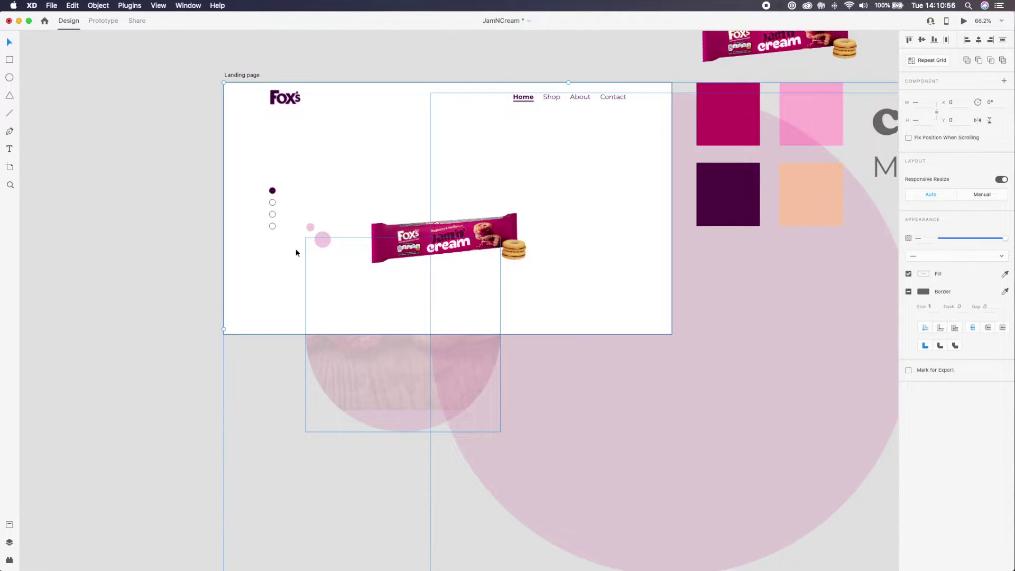
{"action": "left_click", "coordinate": [148, 289]}
{"action": "left_click", "coordinate": [282, 288]}
{"action": "mouse_move", "coordinate": [291, 287]}
{"action": "left_mouse_down"}
{"action": "mouse_move", "coordinate": [125, 218]}
{"action": "mouse_move", "coordinate": [91, 303]}
{"action": "mouse_move", "coordinate": [172, 348]}
{"action": "mouse_move", "coordinate": [140, 358]}
{"action": "mouse_move", "coordinate": [281, 319]}
{"action": "mouse_move", "coordinate": [296, 279]}
{"action": "mouse_move", "coordinate": [222, 305]}
{"action": "mouse_move", "coordinate": [302, 297]}
{"action": "left_mouse_up"}
{"action": "left_click_drag", "start_coordinate": [548, 335], "coordinate": [587, 370]}
{"action": "key", "text": "super+shift+m"}
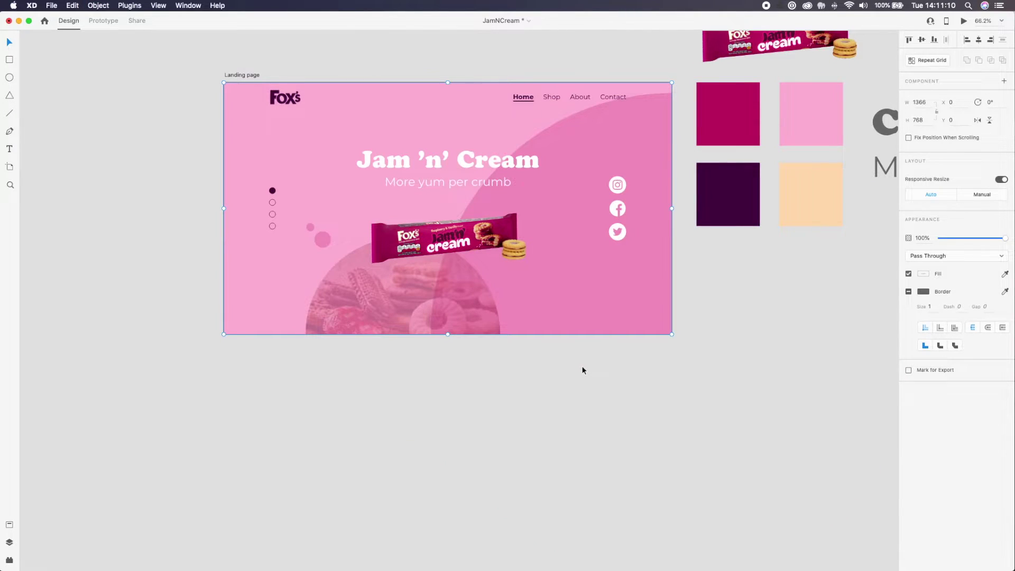
{"action": "left_click", "coordinate": [582, 369]}
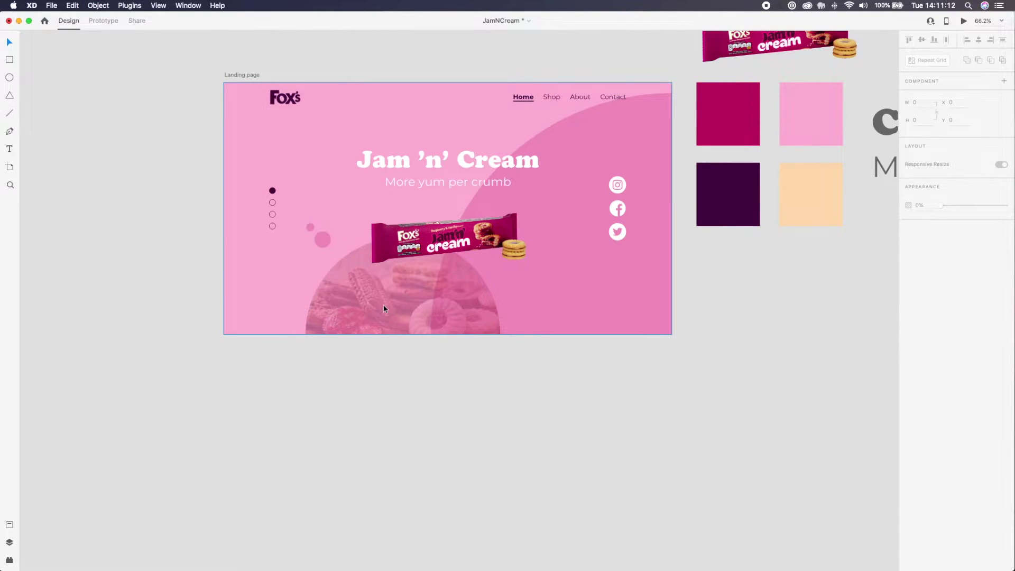
Release the background mask and move its white rectangle off the artboard to the left of the landing page
{"action": "key", "text": "super+z"}
{"action": "key", "text": "Delete"}
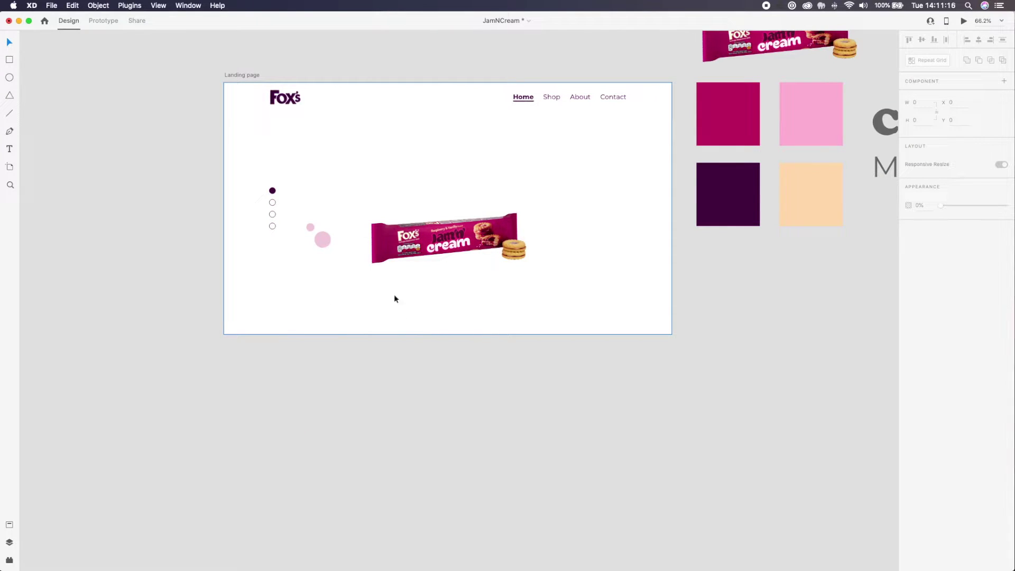
{"action": "left_click_drag", "start_coordinate": [407, 319], "coordinate": [87, 233]}
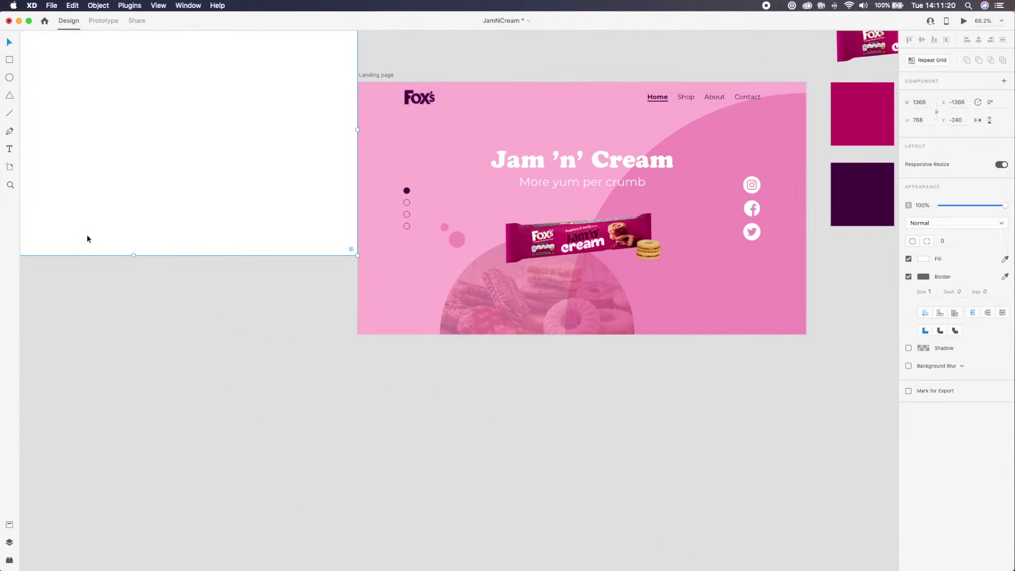
{"action": "left_click_drag", "start_coordinate": [166, 217], "coordinate": [161, 233]}
{"action": "left_click", "coordinate": [351, 346]}
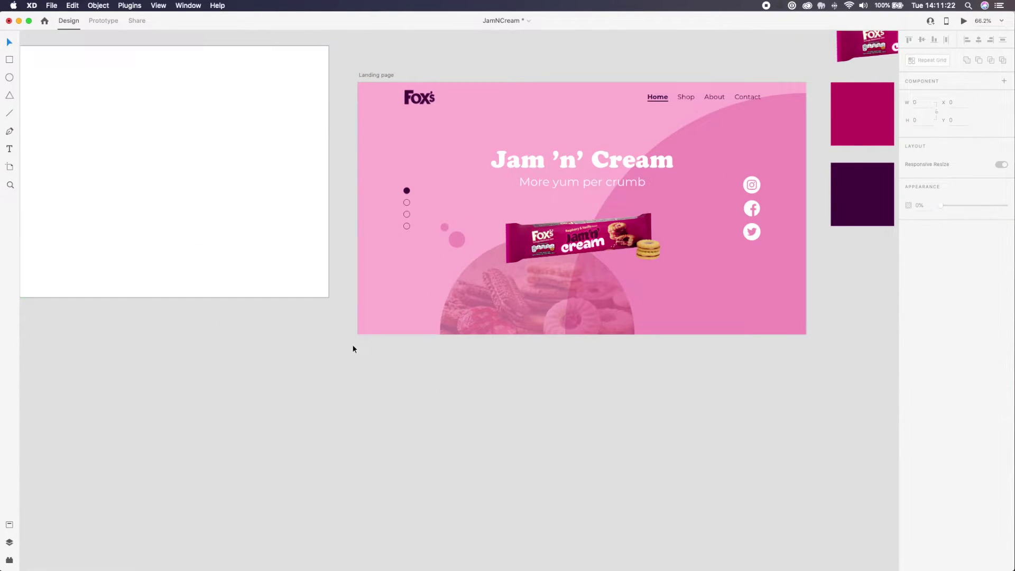
Move the circular biscuit photo off the artboard to below the white rectangle, at about X -659, Y 700
{"action": "scroll", "coordinate": [354, 345], "scroll_direction": "right", "scroll_amount": 3}
{"action": "left_click", "coordinate": [364, 293]}
{"action": "left_click_drag", "start_coordinate": [461, 298], "coordinate": [338, 341]}
{"action": "key", "text": "super+z"}
{"action": "left_click", "coordinate": [411, 312]}
{"action": "left_click_drag", "start_coordinate": [432, 292], "coordinate": [161, 388]}
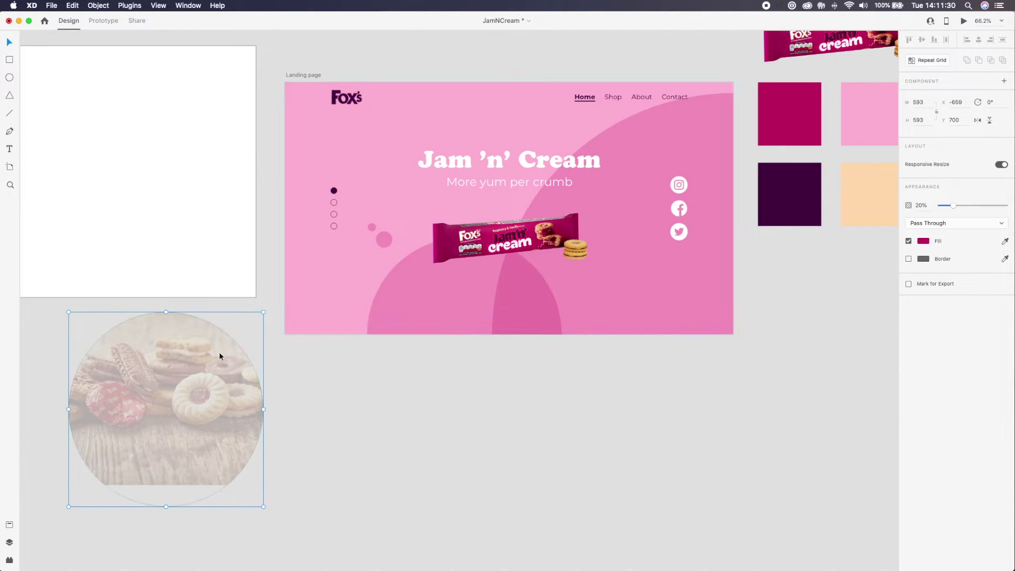
Move the plain pink circle off the artboard to below the landing page, at about X -242, Y 952
{"action": "left_click_drag", "start_coordinate": [439, 283], "coordinate": [195, 377]}
{"action": "left_click", "coordinate": [149, 406], "text": "shift"}
{"action": "left_click_drag", "start_coordinate": [149, 406], "coordinate": [286, 489]}
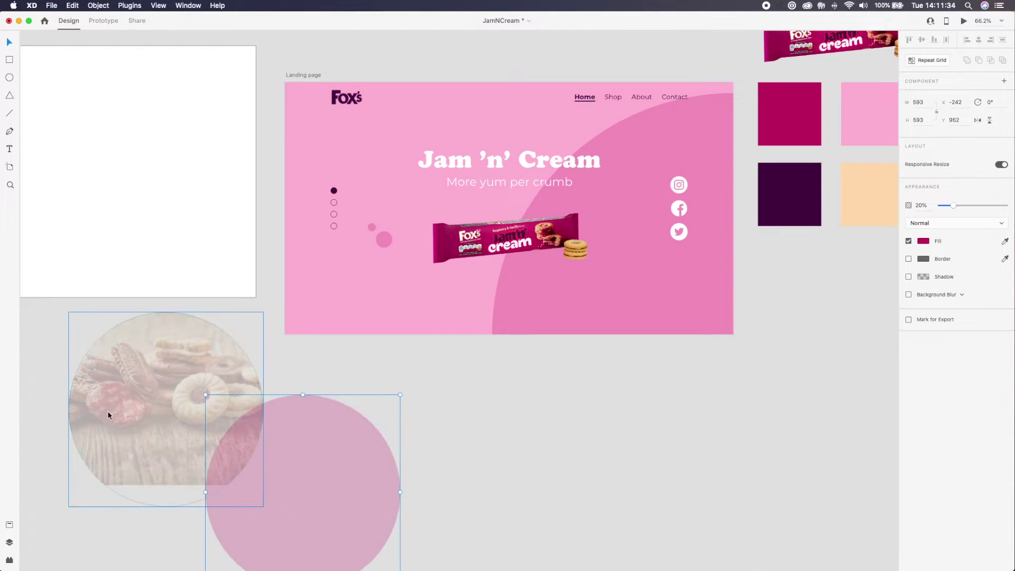
Move the circular biscuit photo over the pink circle and away to about X -770, Y 708, and briefly open its mask contents
{"action": "left_click_drag", "start_coordinate": [173, 399], "coordinate": [327, 405]}
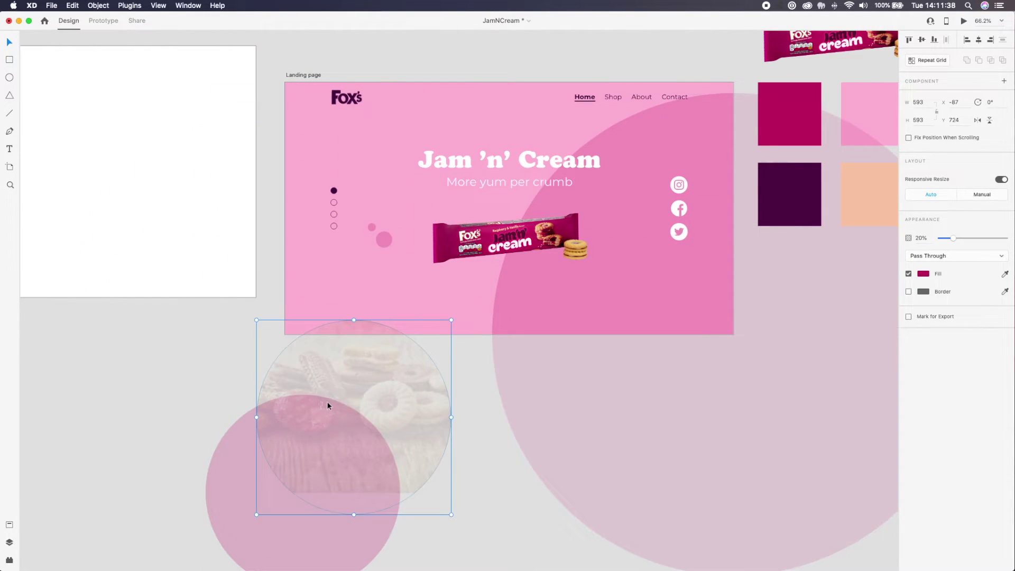
{"action": "left_click_drag", "start_coordinate": [359, 381], "coordinate": [142, 373]}
{"action": "double_click", "coordinate": [142, 372]}
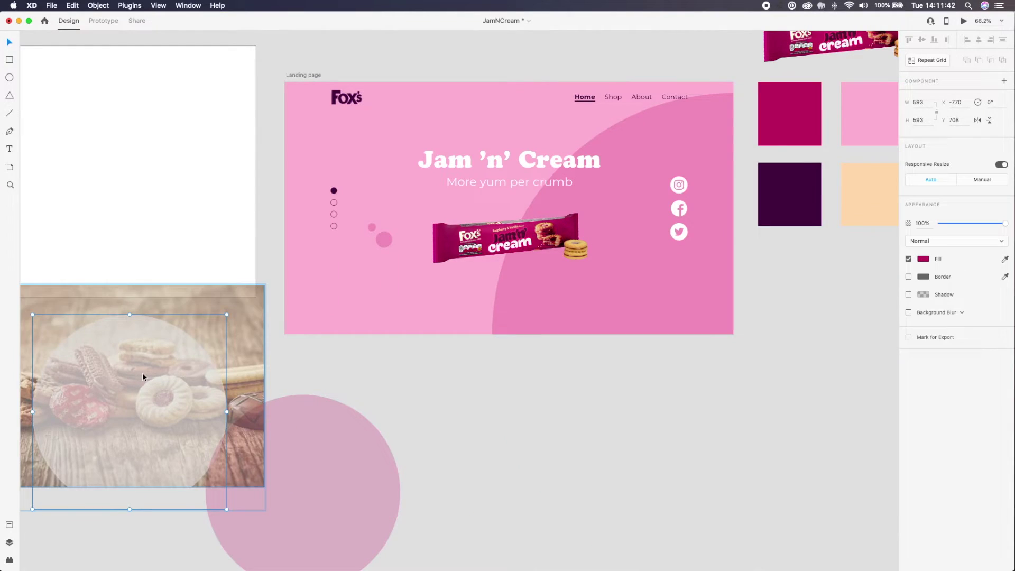
{"action": "key", "text": "Escape"}
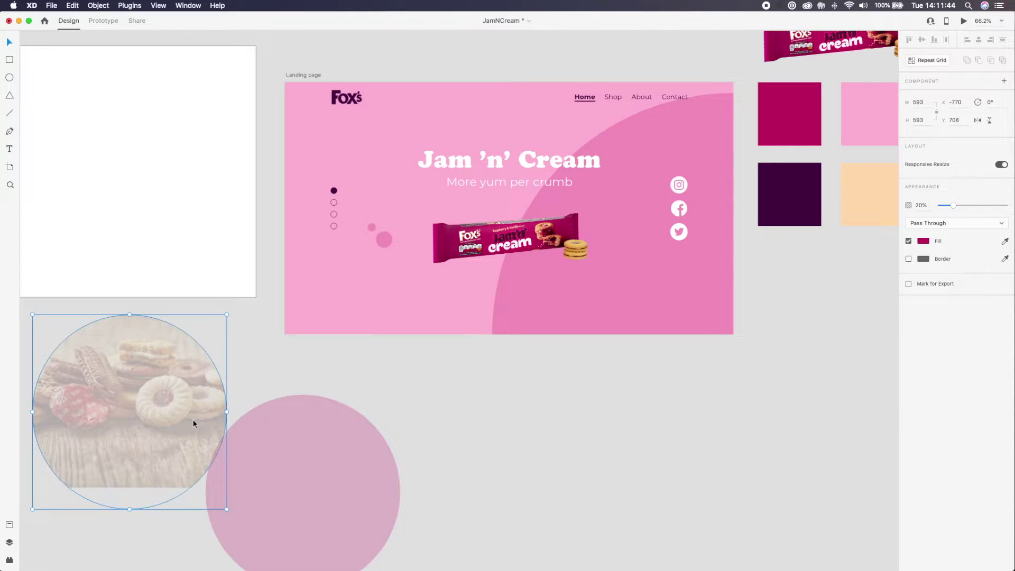
Ungroup the circular biscuit photo from its mask and place the full photo on the landing page at about X 265, Y 100
{"action": "key", "text": "super+shift+g"}
{"action": "left_click", "coordinate": [323, 390]}
{"action": "left_click_drag", "start_coordinate": [235, 346], "coordinate": [527, 157]}
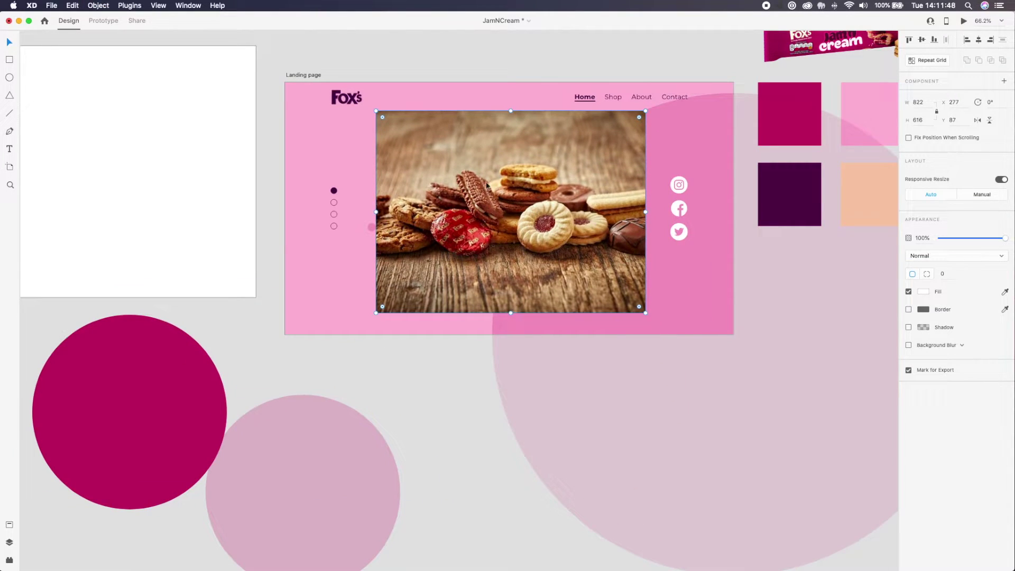
{"action": "scroll", "coordinate": [504, 215], "scroll_direction": "left", "scroll_amount": 3}
{"action": "left_click_drag", "start_coordinate": [504, 215], "coordinate": [526, 227]}
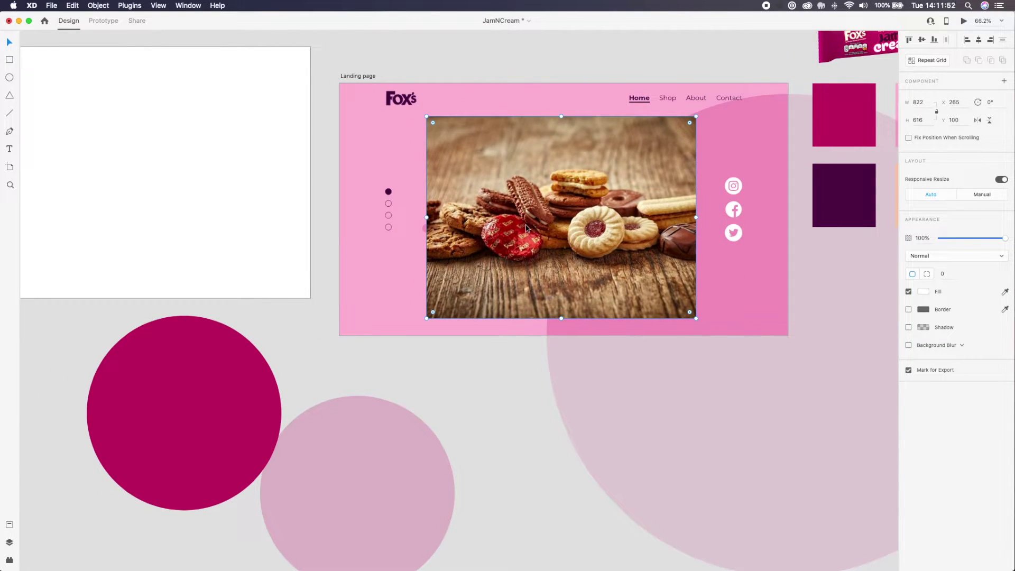
Start exporting the selected biscuit photo and choose JPG as the file format
{"action": "key", "text": "super+e"}
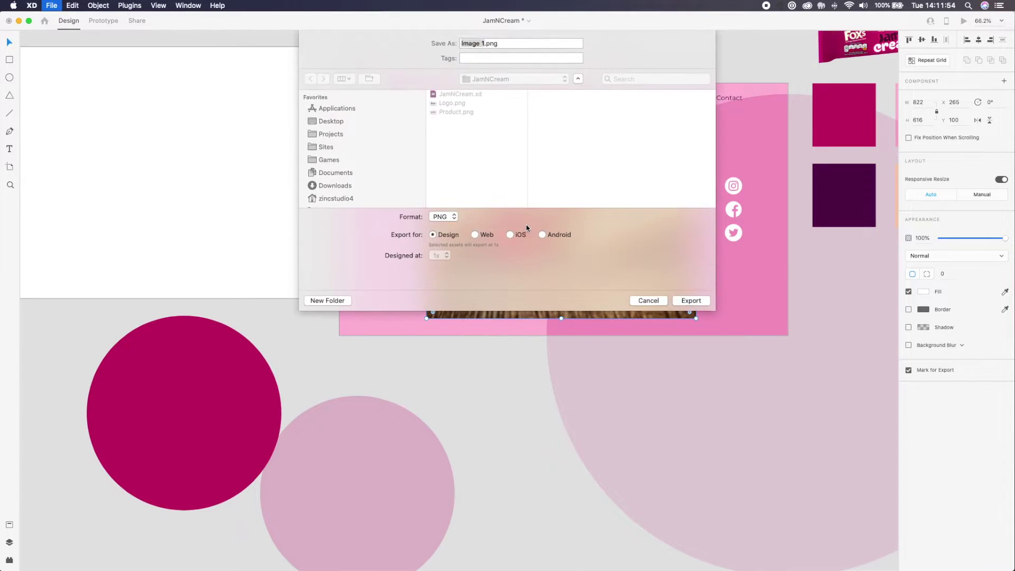
{"action": "left_click", "coordinate": [438, 217]}
{"action": "left_click", "coordinate": [440, 225]}
{"action": "left_click", "coordinate": [442, 217]}
{"action": "left_click", "coordinate": [444, 226]}
{"action": "left_click", "coordinate": [444, 217]}
{"action": "left_click", "coordinate": [444, 226]}
Set the JPG quality to 70%, target Web with assets designed at 1x, and export the photo
{"action": "left_click", "coordinate": [449, 237]}
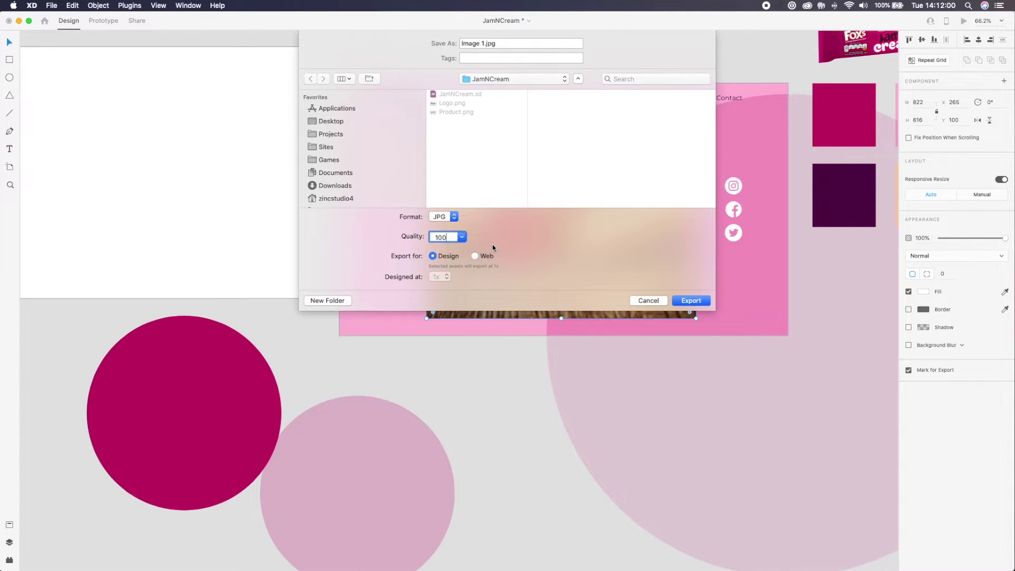
{"action": "type", "text": "70"}
{"action": "key", "text": "Return"}
{"action": "left_click", "coordinate": [475, 257]}
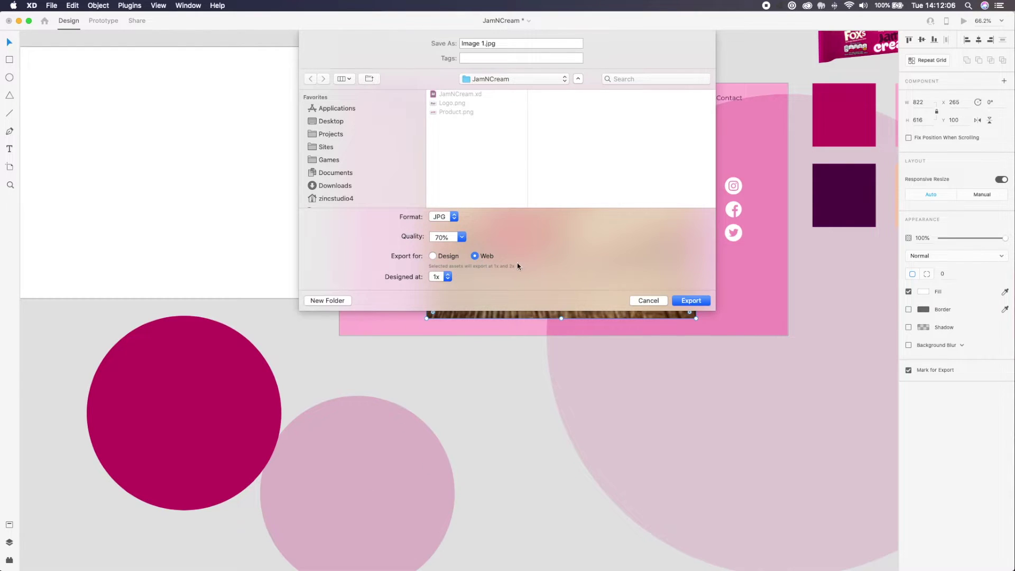
{"action": "left_click", "coordinate": [437, 286]}
{"action": "left_click", "coordinate": [439, 277]}
{"action": "left_click", "coordinate": [481, 271]}
{"action": "left_click", "coordinate": [691, 301]}
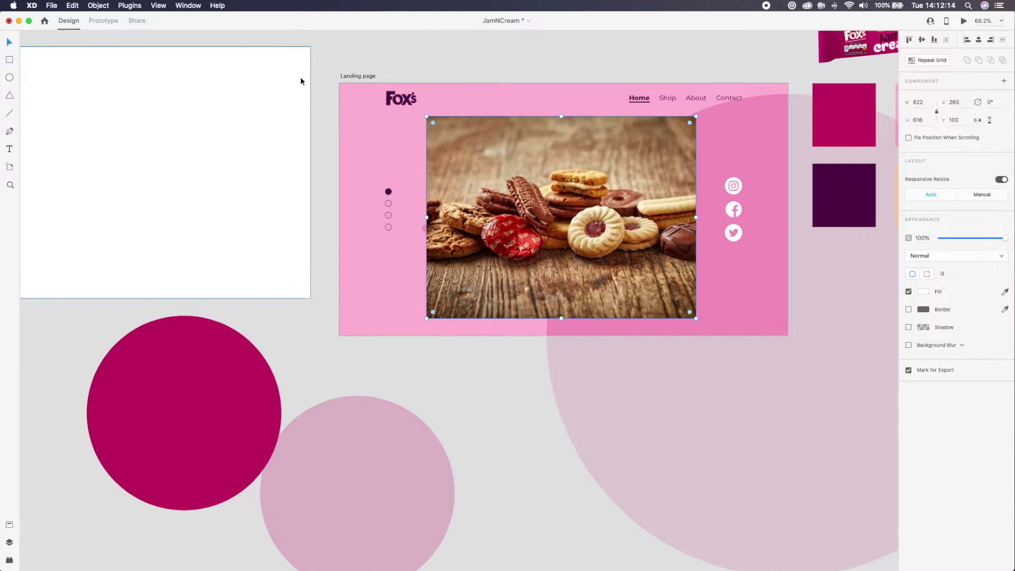
Undo the ungrouping and the shape moves until the biscuit photo circle and pink circle are back on the landing page
{"action": "key", "text": "super+z"}
{"action": "key", "text": "super+z"}
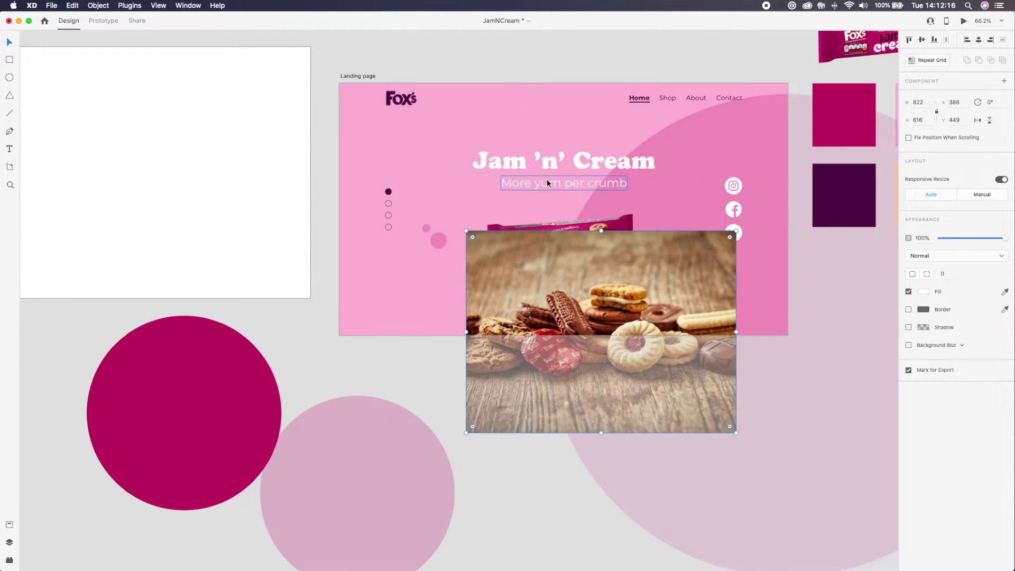
{"action": "key", "text": "super+shift+z"}
{"action": "key", "text": "super+shift+z"}
{"action": "key", "text": "super+shift+z"}
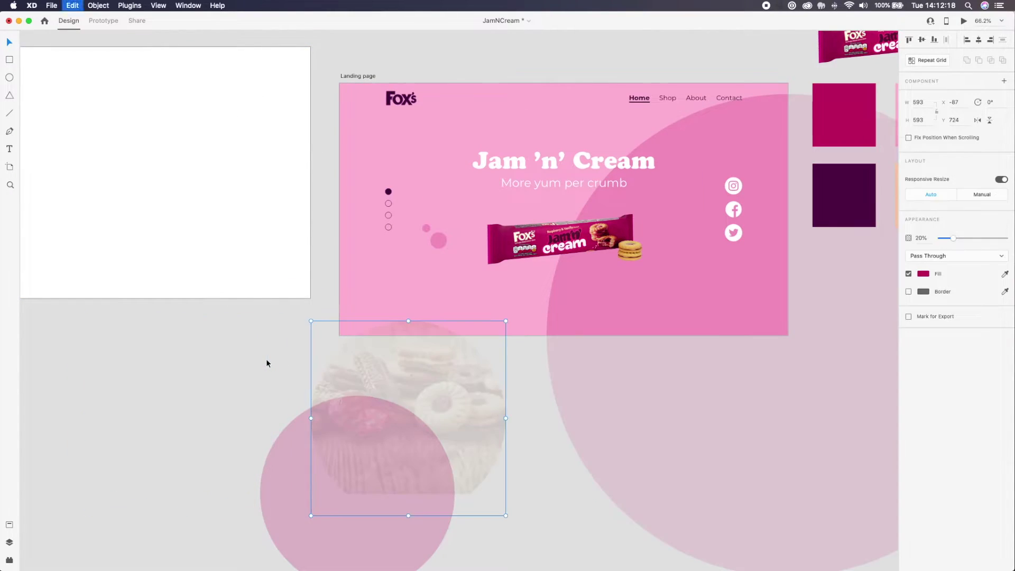
{"action": "key", "text": "super+z"}
{"action": "key", "text": "super+z"}
{"action": "key", "text": "super+z"}
{"action": "key", "text": "super+z"}
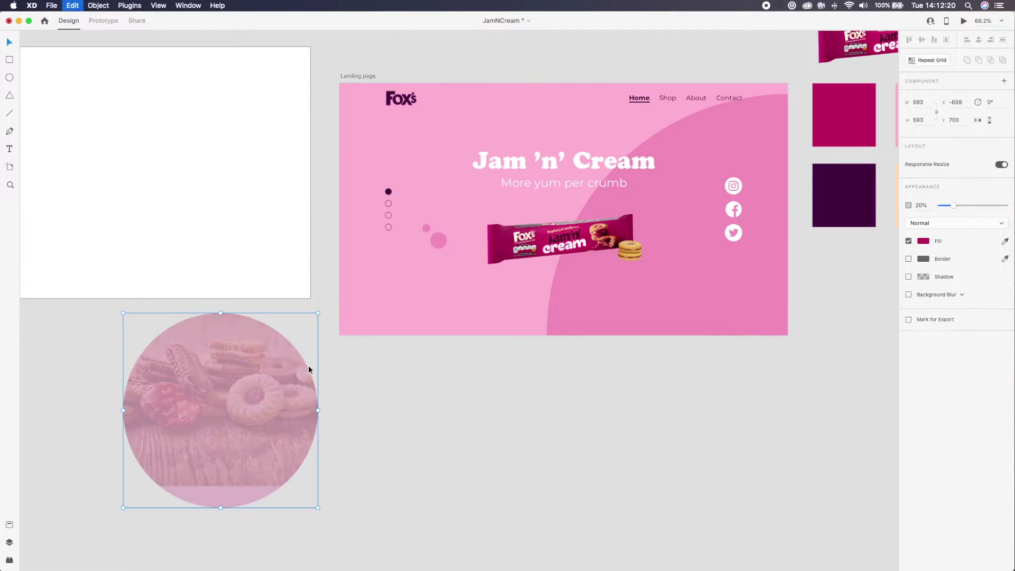
{"action": "key", "text": "super+z"}
{"action": "key", "text": "super+shift+z"}
{"action": "key", "text": "super+shift+z"}
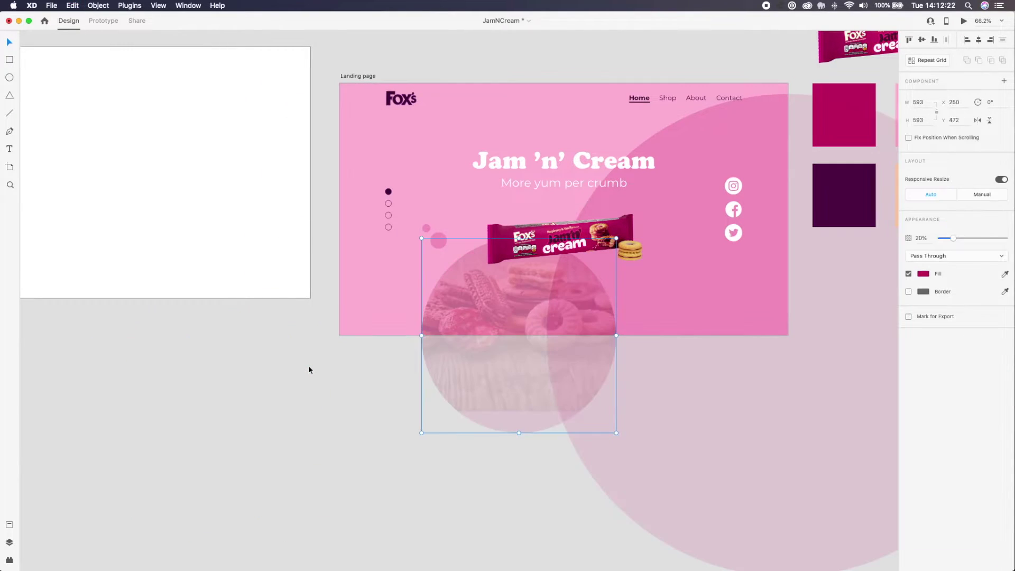
Examine the fill and opacity settings of the large background circle and the small decorative circle
{"action": "left_click", "coordinate": [389, 391]}
{"action": "left_click_drag", "start_coordinate": [499, 306], "coordinate": [471, 296]}
{"action": "scroll", "coordinate": [565, 293], "scroll_direction": "up", "scroll_amount": 1}
{"action": "left_click", "coordinate": [679, 284]}
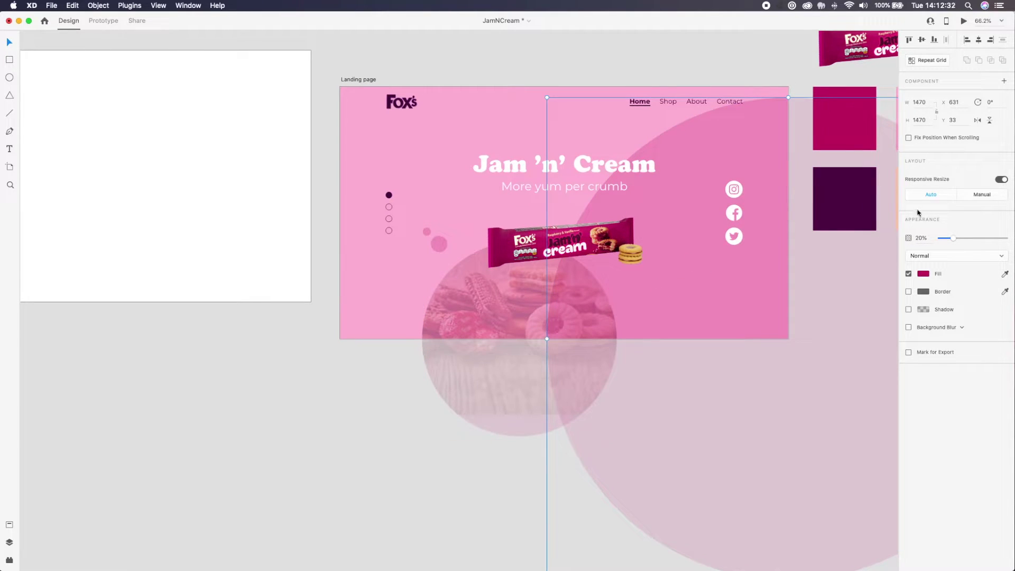
{"action": "left_click", "coordinate": [444, 246]}
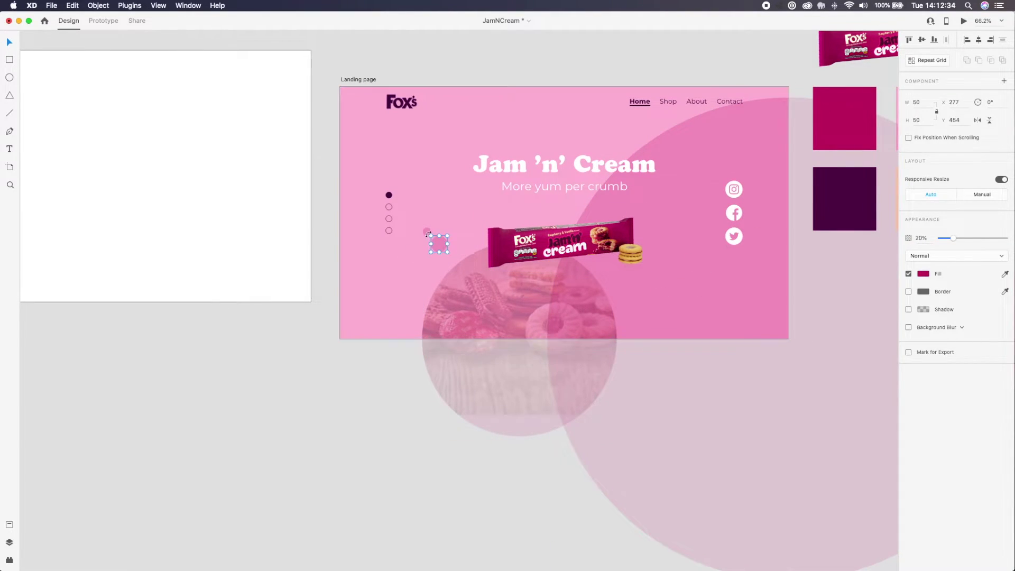
{"action": "scroll", "coordinate": [422, 227], "scroll_direction": "up", "scroll_amount": 1}
{"action": "left_click", "coordinate": [467, 42]}
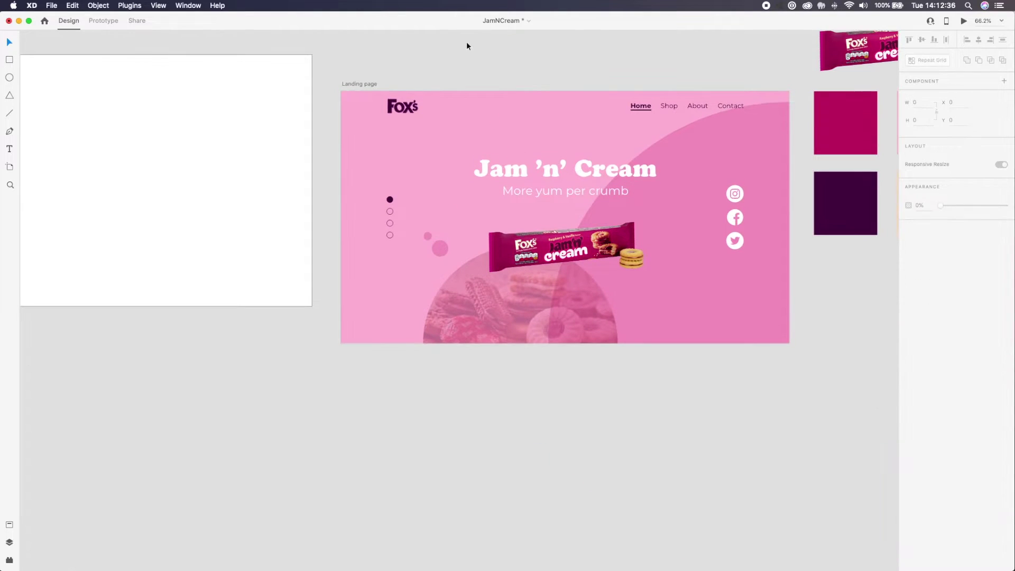
Try the built-in text underline on the Home navigation label
{"action": "left_click", "coordinate": [637, 109]}
{"action": "scroll", "coordinate": [639, 109], "scroll_direction": "up", "scroll_amount": 10}
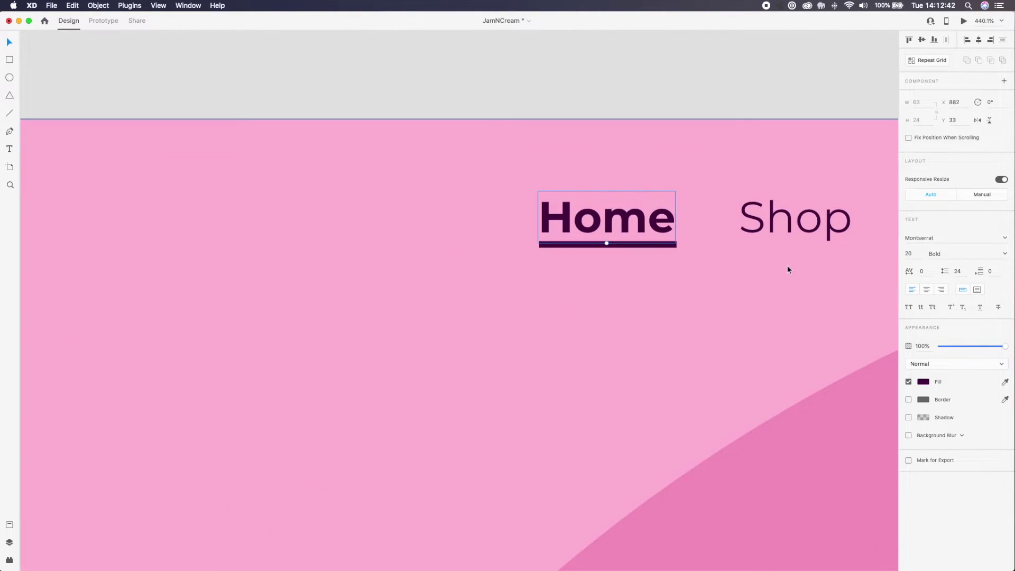
{"action": "left_click", "coordinate": [977, 307]}
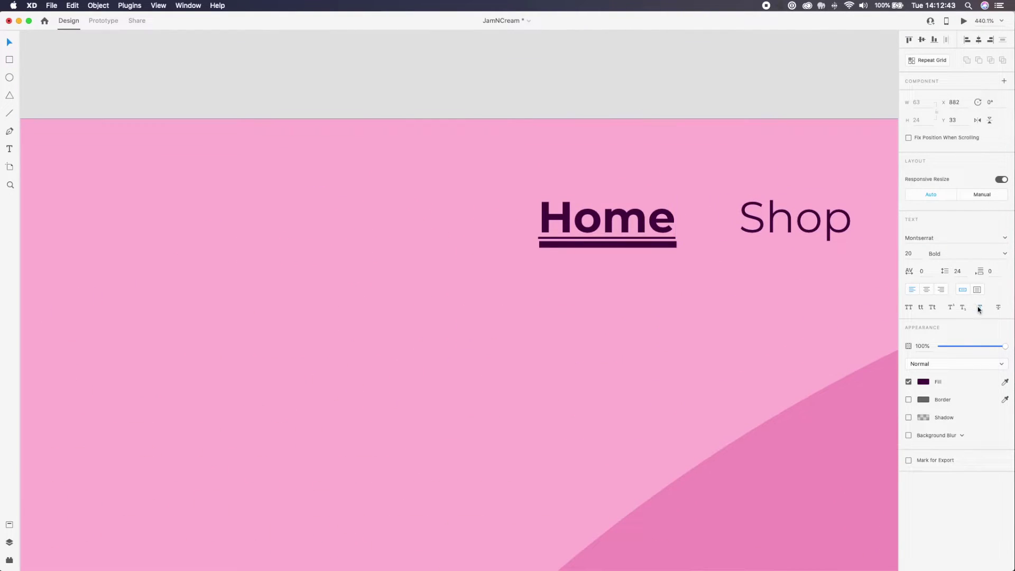
Compare the cap styles on the line beneath Home and give it round caps
{"action": "left_click", "coordinate": [591, 246]}
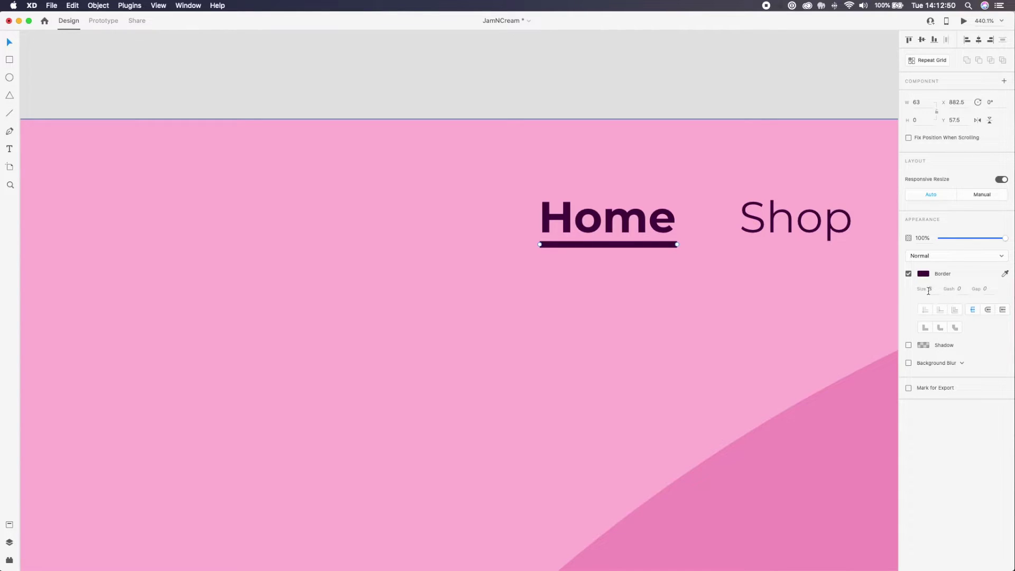
{"action": "left_click", "coordinate": [989, 310]}
{"action": "left_click", "coordinate": [1001, 312]}
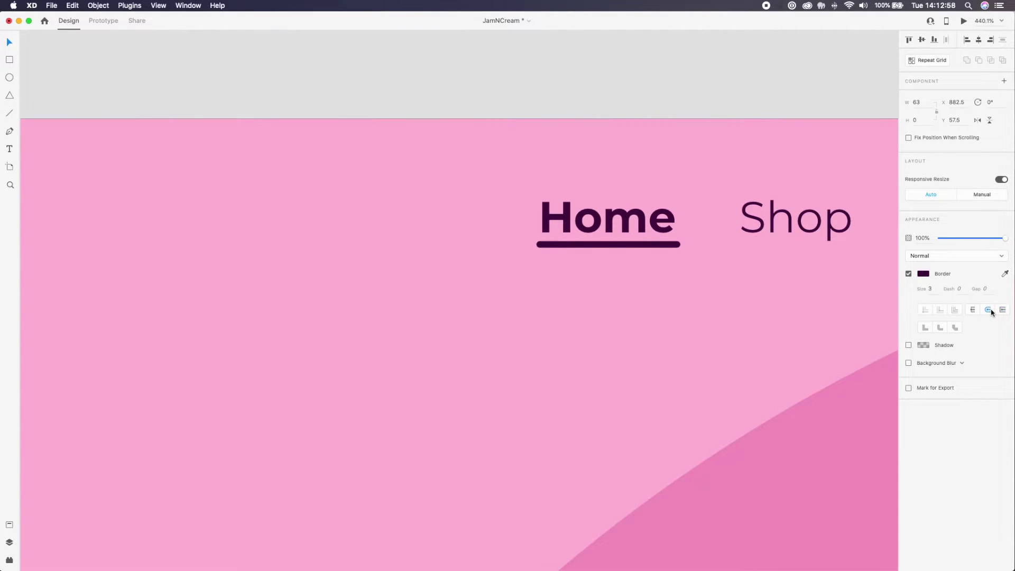
{"action": "left_click", "coordinate": [973, 310]}
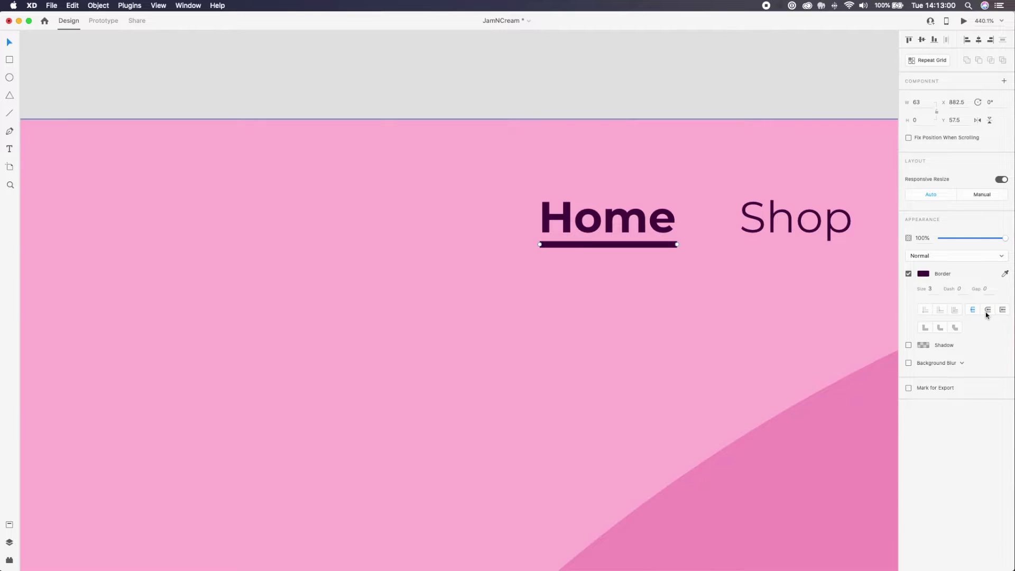
{"action": "left_click", "coordinate": [987, 311]}
{"action": "scroll", "coordinate": [614, 196], "scroll_direction": "up", "scroll_amount": 3}
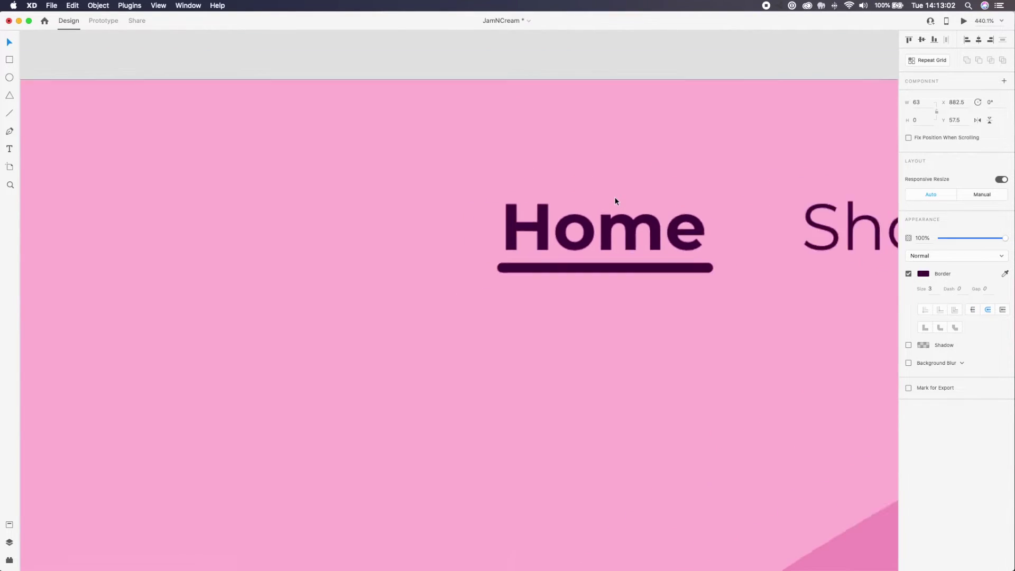
{"action": "scroll", "coordinate": [615, 196], "scroll_direction": "down", "scroll_amount": 5}
{"action": "scroll", "coordinate": [704, 303], "scroll_direction": "up", "scroll_amount": 5}
{"action": "left_click", "coordinate": [654, 178]}
{"action": "scroll", "coordinate": [654, 178], "scroll_direction": "up", "scroll_amount": 4}
{"action": "scroll", "coordinate": [654, 179], "scroll_direction": "down", "scroll_amount": 5}
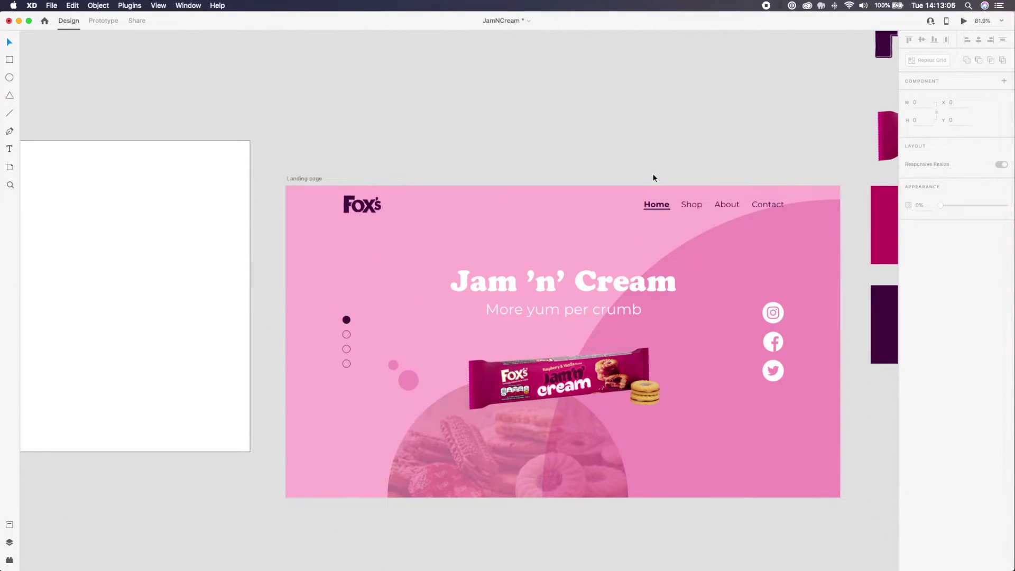
Select the Facebook icon inside the social icons group, try moving it to the left, and undo the move
{"action": "left_click", "coordinate": [598, 308]}
{"action": "left_click", "coordinate": [772, 315]}
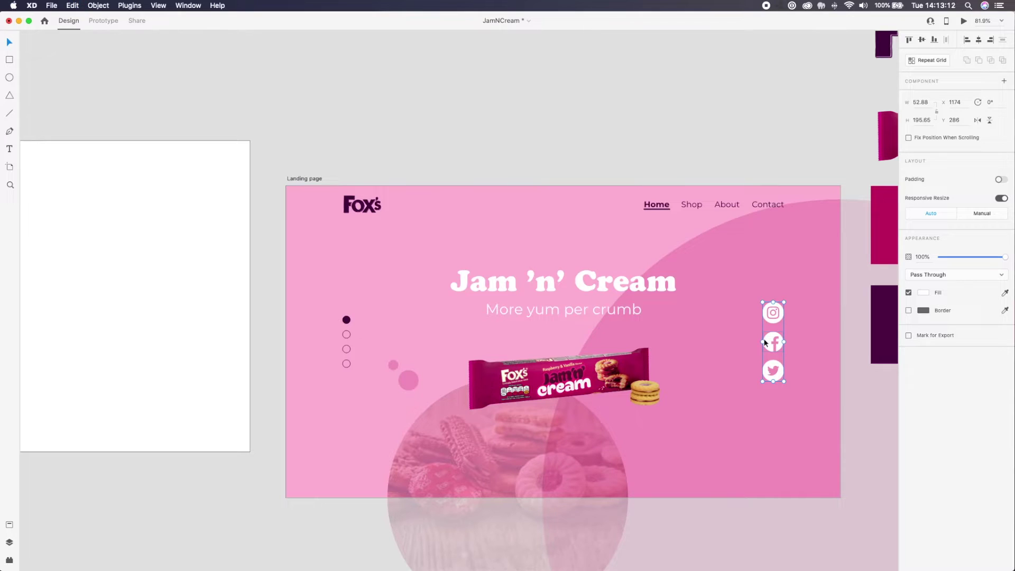
{"action": "scroll", "coordinate": [727, 163], "scroll_direction": "up", "scroll_amount": 1}
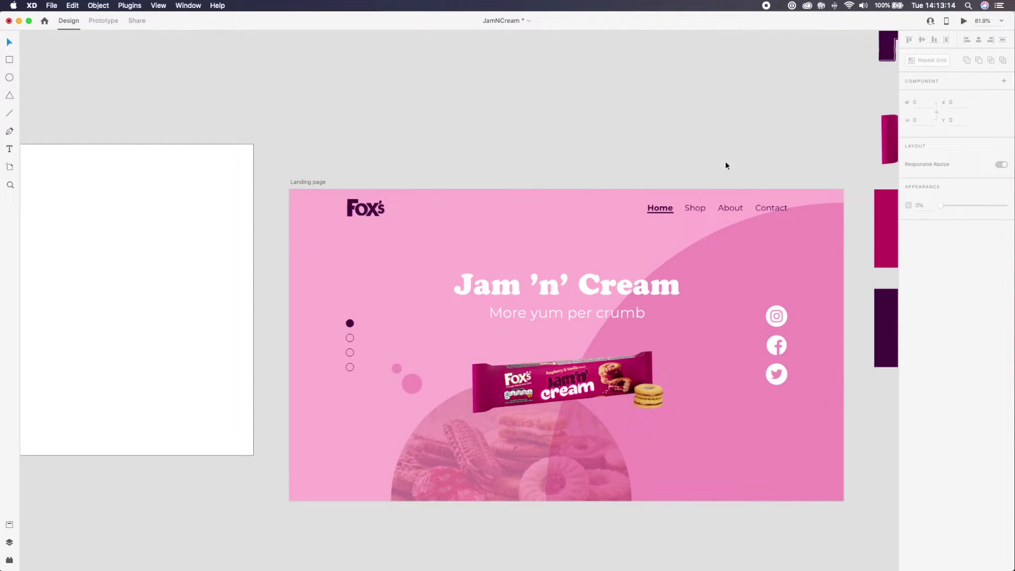
{"action": "left_click", "coordinate": [783, 328]}
{"action": "double_click", "coordinate": [777, 344]}
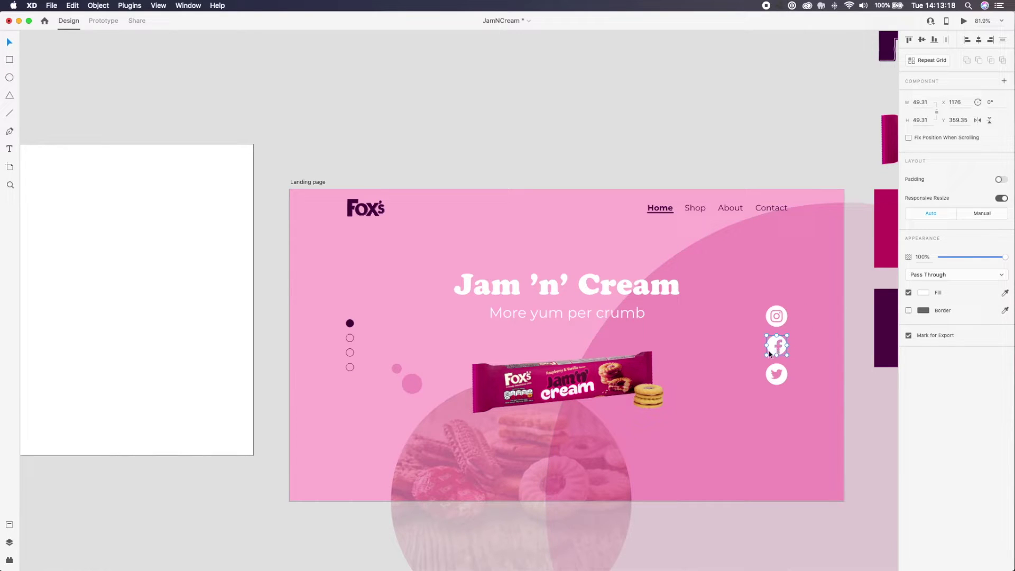
{"action": "left_click_drag", "start_coordinate": [770, 349], "coordinate": [707, 327]}
{"action": "key", "text": "super+z"}
Try the SVG export settings for the Facebook icon and cancel the export
{"action": "key", "text": "super+e"}
{"action": "left_click", "coordinate": [439, 221]}
{"action": "left_click", "coordinate": [440, 199]}
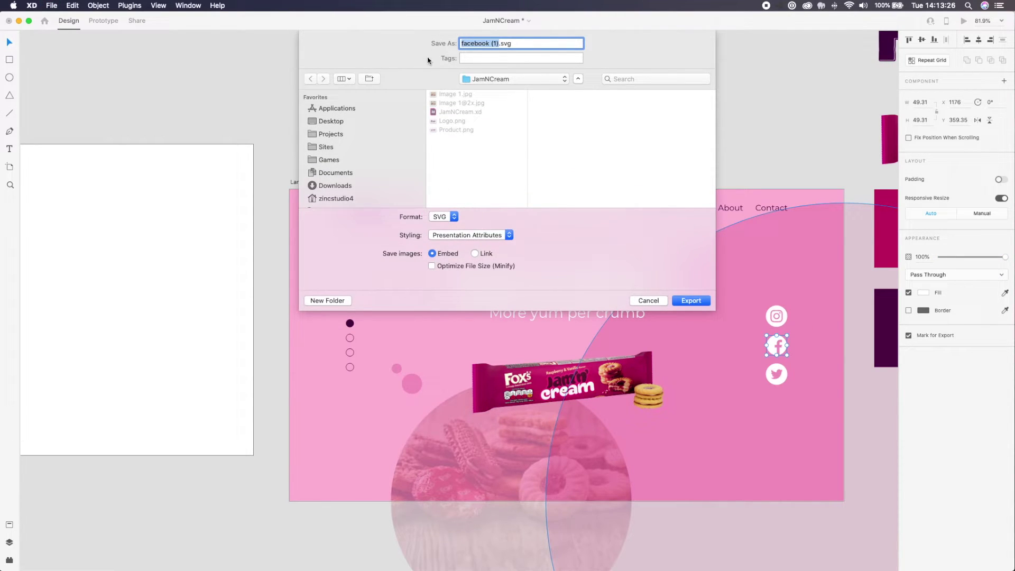
{"action": "left_click", "coordinate": [649, 300]}
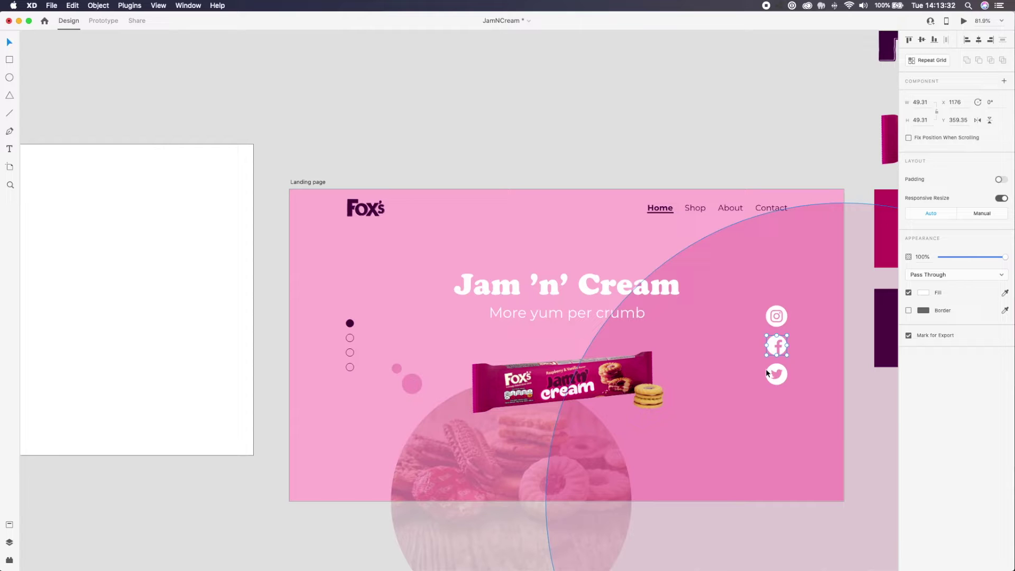
Try the PNG export settings for the Facebook icon, for Web designed at 2x, and close the export dialog
{"action": "scroll", "coordinate": [774, 347], "scroll_direction": "down", "scroll_amount": 5}
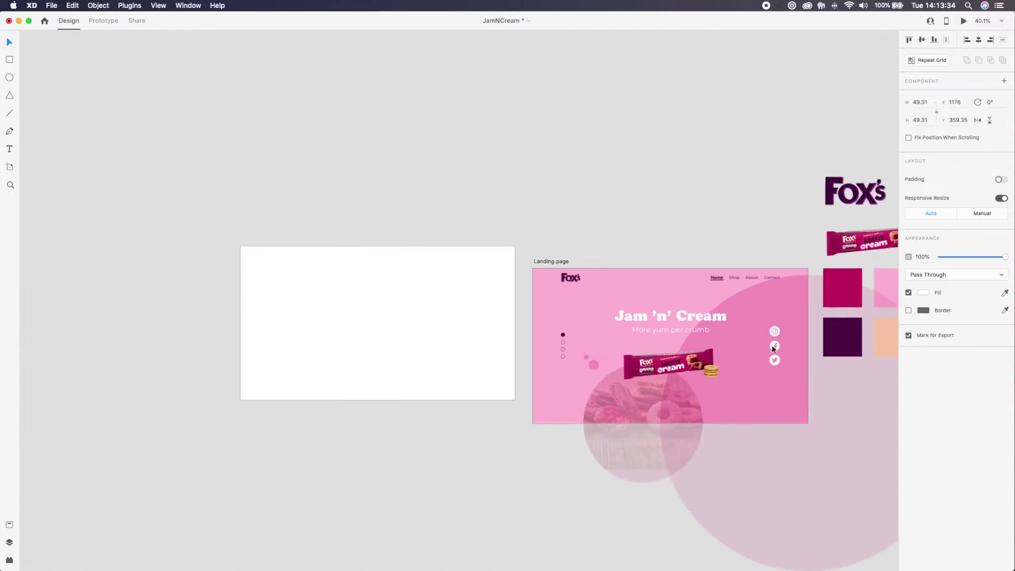
{"action": "scroll", "coordinate": [773, 347], "scroll_direction": "up", "scroll_amount": 10}
{"action": "scroll", "coordinate": [773, 349], "scroll_direction": "right", "scroll_amount": 5}
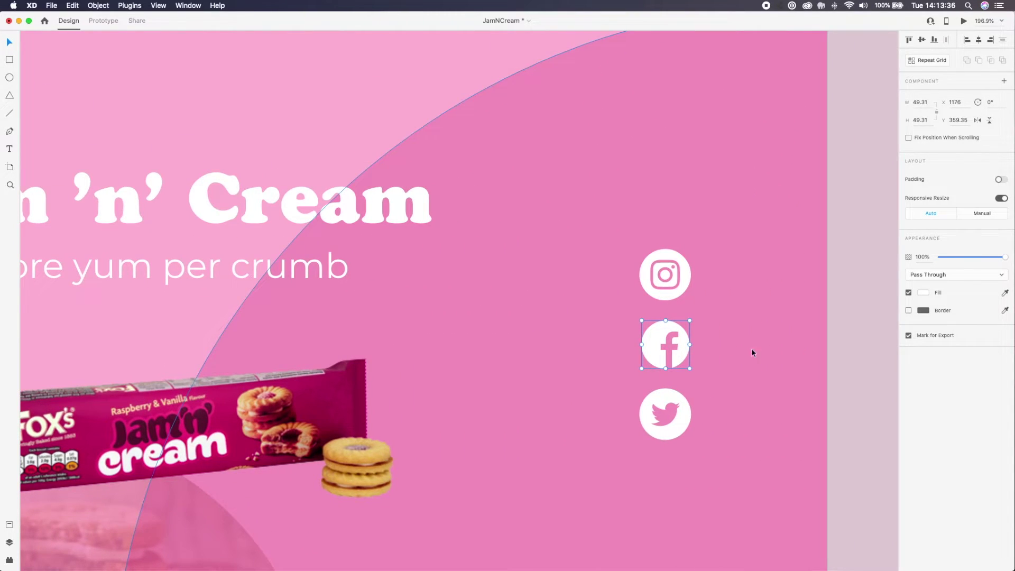
{"action": "scroll", "coordinate": [693, 369], "scroll_direction": "right", "scroll_amount": 1}
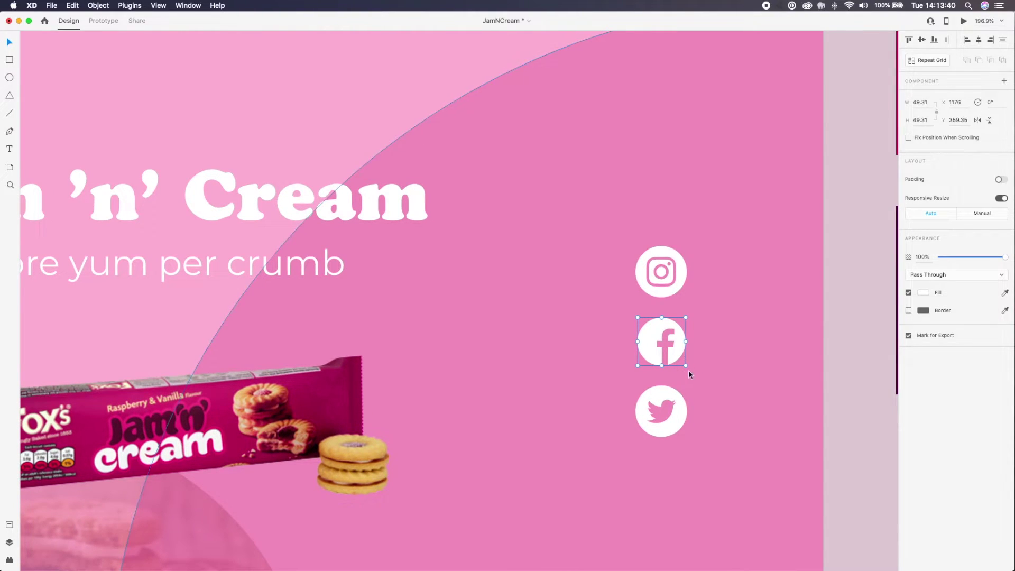
{"action": "key", "text": "super+e"}
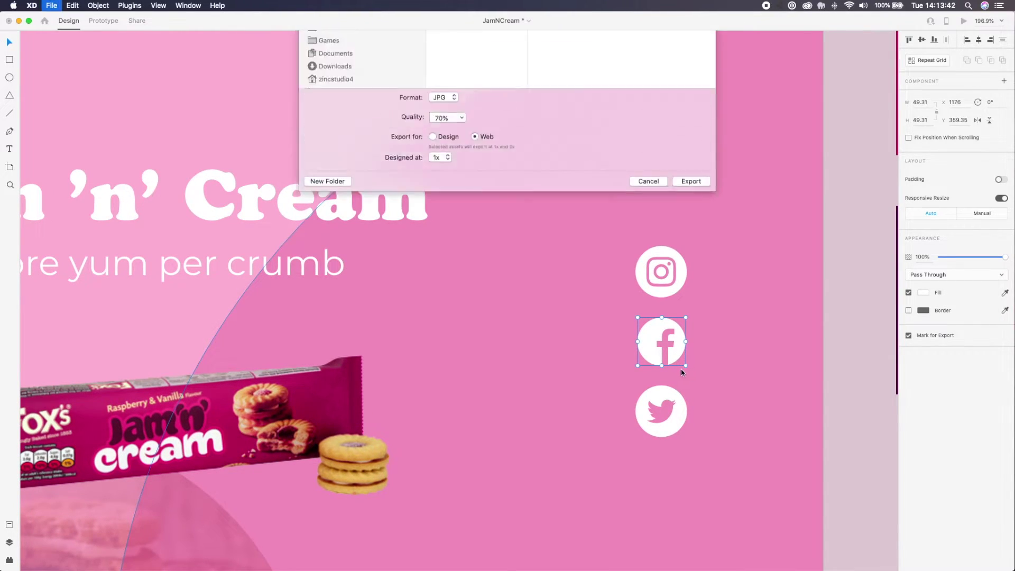
{"action": "left_click", "coordinate": [448, 277]}
{"action": "left_click", "coordinate": [438, 285]}
{"action": "left_click", "coordinate": [454, 217]}
{"action": "left_click", "coordinate": [440, 189]}
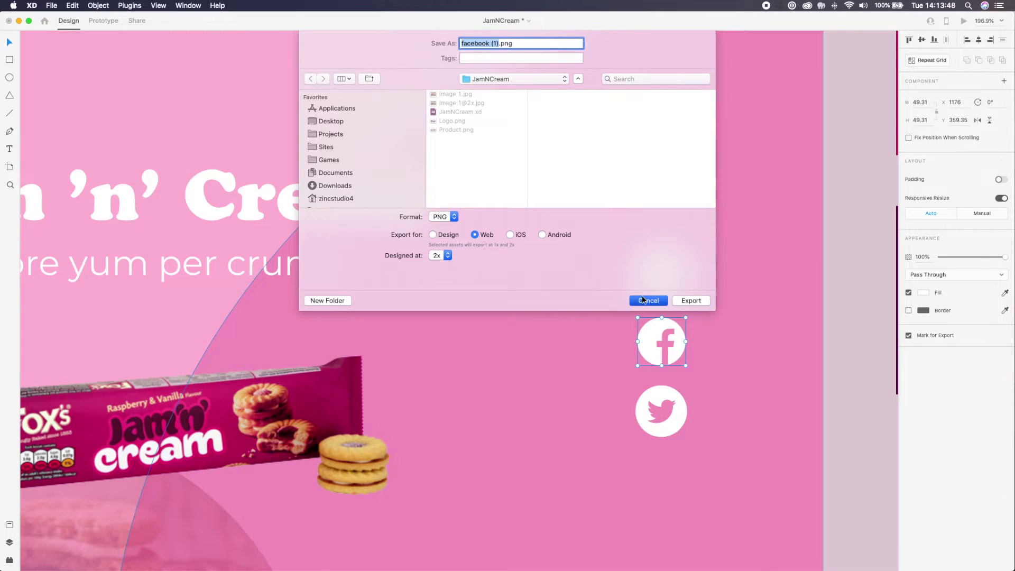
{"action": "left_click", "coordinate": [690, 300]}
Enlarge the Facebook icon slightly to about 50.7 by 50, try stretching it further, and undo the stretch
{"action": "left_click_drag", "start_coordinate": [687, 366], "coordinate": [687, 368]}
{"action": "left_click_drag", "start_coordinate": [687, 366], "coordinate": [718, 374]}
{"action": "key", "text": "super+z"}
{"action": "scroll", "coordinate": [693, 389], "scroll_direction": "down", "scroll_amount": 5}
{"action": "scroll", "coordinate": [693, 388], "scroll_direction": "down", "scroll_amount": 3}
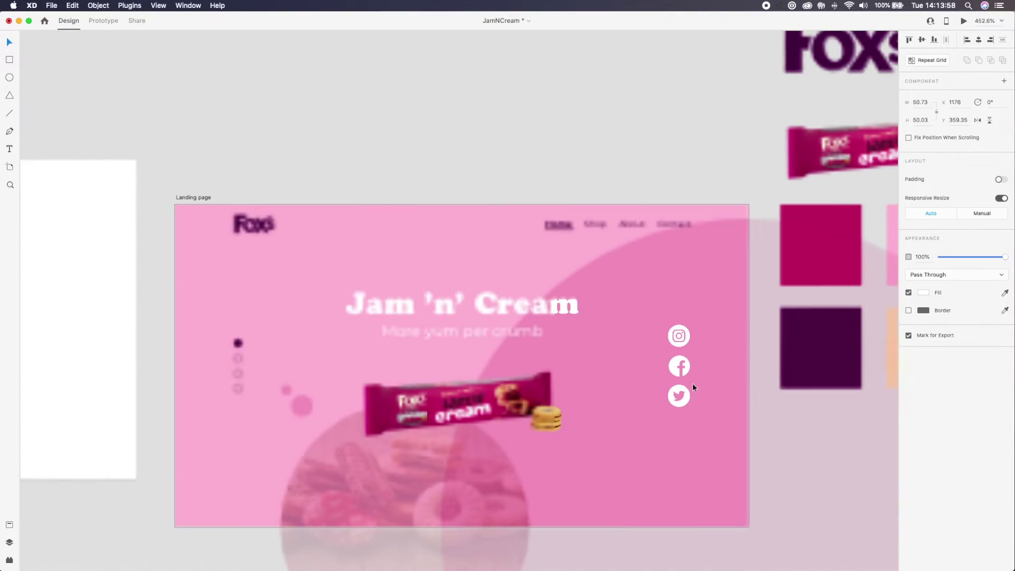
Draw a custom artboard of about 1037 by 504 on the empty canvas below the font samples
{"action": "left_click", "coordinate": [585, 169]}
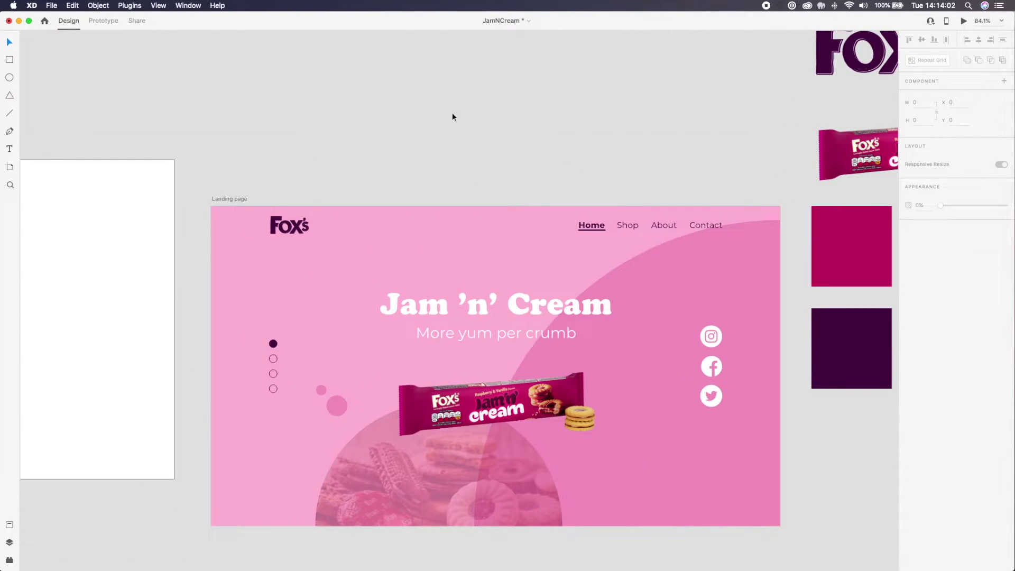
{"action": "scroll", "coordinate": [214, 158], "scroll_direction": "down", "scroll_amount": 5}
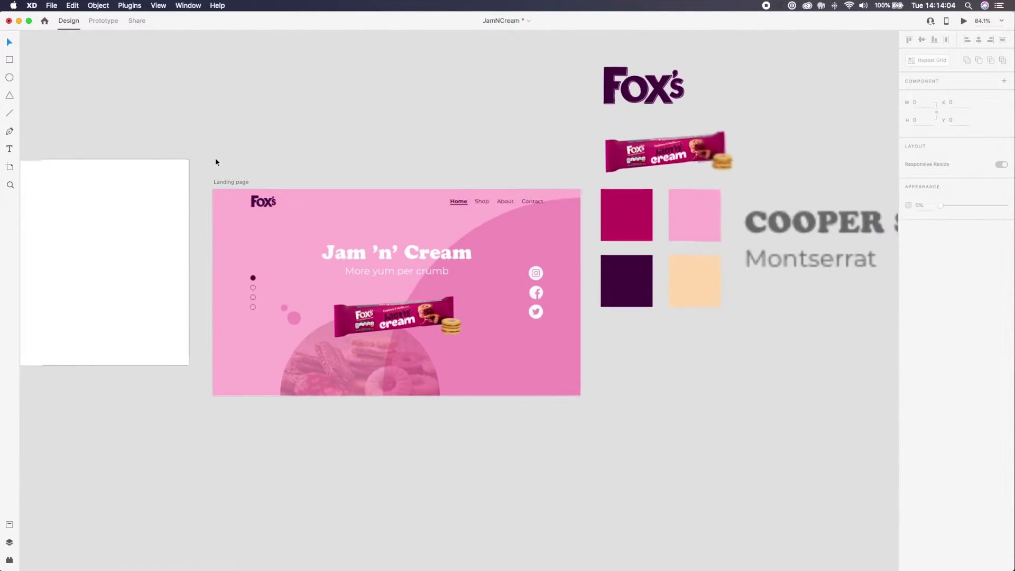
{"action": "left_click", "coordinate": [10, 167]}
{"action": "left_click_drag", "start_coordinate": [605, 353], "coordinate": [831, 463]}
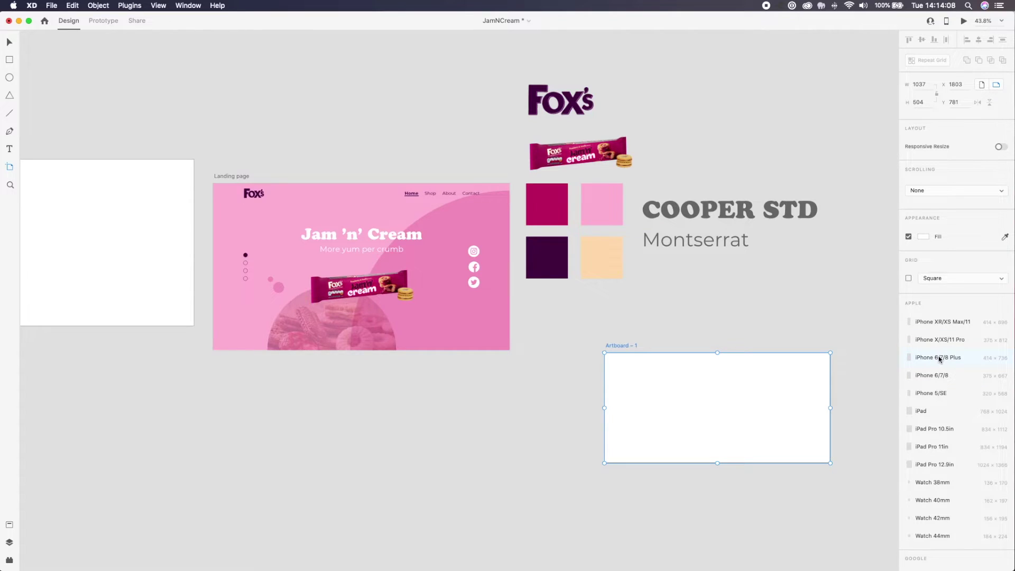
Add preset artboards for iPhone 6/7/8 Plus, iPhone XR/XS Max/11, iPad, iPhone 5/SE, iPhone 6/7/8 and a second iPad
{"action": "left_click", "coordinate": [939, 358]}
{"action": "left_click", "coordinate": [932, 338]}
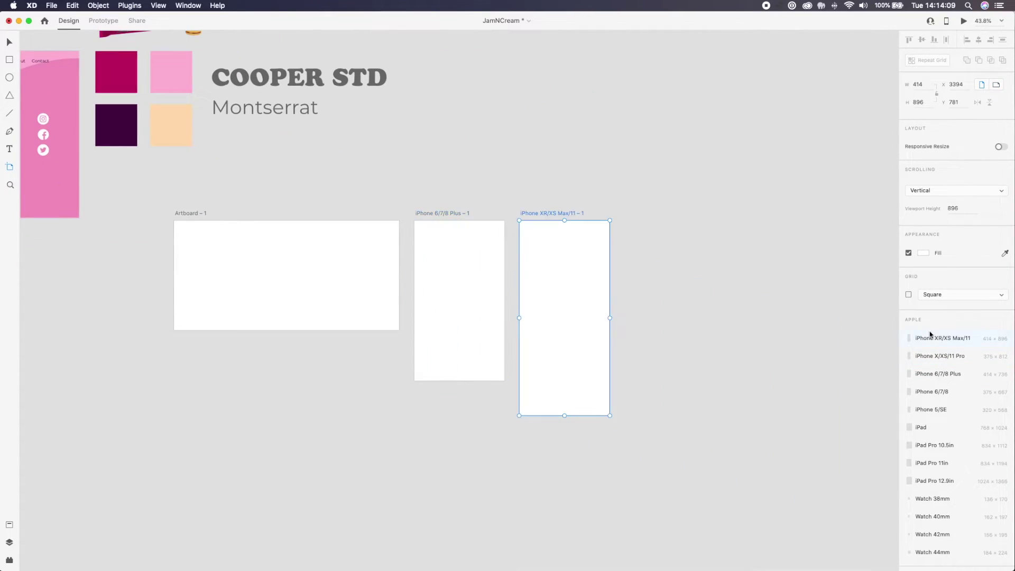
{"action": "scroll", "coordinate": [946, 423], "scroll_direction": "down", "scroll_amount": 1}
{"action": "left_click", "coordinate": [932, 413]}
{"action": "left_click", "coordinate": [929, 395]}
{"action": "left_click", "coordinate": [929, 378]}
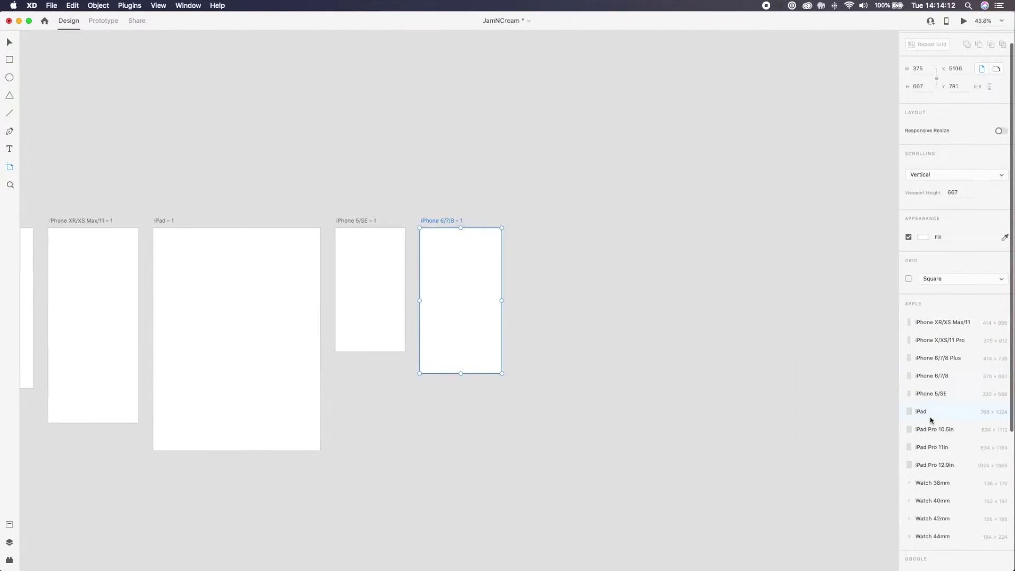
{"action": "left_click", "coordinate": [932, 414]}
Select the custom artboard together with all the preset device artboards and delete them
{"action": "key", "text": "v"}
{"action": "scroll", "coordinate": [481, 199], "scroll_direction": "down", "scroll_amount": 3}
{"action": "scroll", "coordinate": [482, 200], "scroll_direction": "down", "scroll_amount": 2}
{"action": "left_click_drag", "start_coordinate": [234, 200], "coordinate": [638, 248]}
{"action": "left_click", "coordinate": [554, 202]}
{"action": "left_click", "coordinate": [505, 200], "text": "shift"}
{"action": "left_click", "coordinate": [478, 202], "text": "shift"}
{"action": "left_click", "coordinate": [404, 204], "text": "shift"}
{"action": "left_click", "coordinate": [363, 202], "text": "shift"}
{"action": "left_click", "coordinate": [329, 201], "text": "shift"}
{"action": "left_click", "coordinate": [236, 202], "text": "shift"}
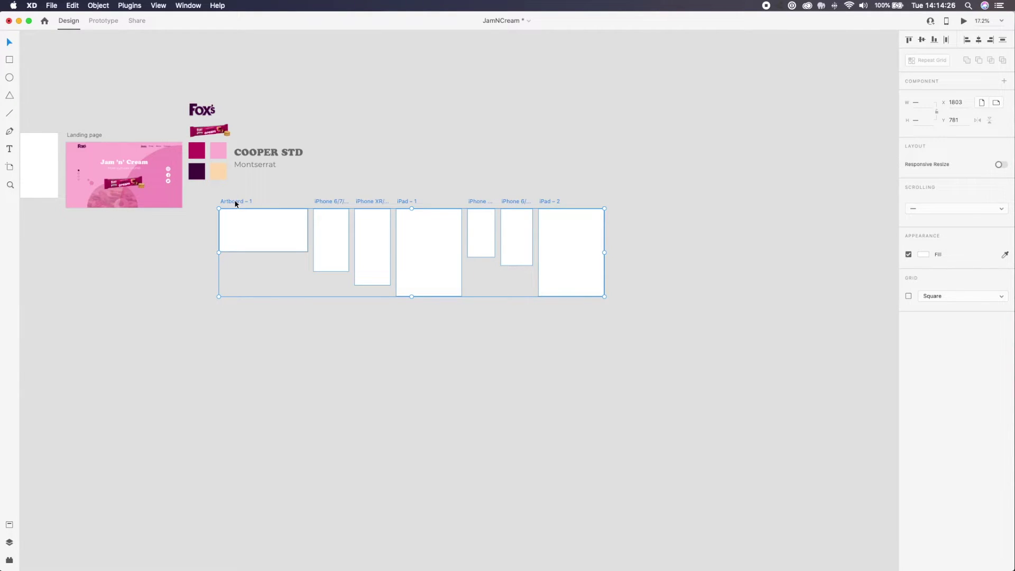
{"action": "key", "text": "Delete"}
Delete the blank artboard beside the landing page
{"action": "scroll", "coordinate": [233, 204], "scroll_direction": "left", "scroll_amount": 6}
{"action": "scroll", "coordinate": [234, 204], "scroll_direction": "right", "scroll_amount": 3}
{"action": "scroll", "coordinate": [266, 198], "scroll_direction": "down", "scroll_amount": 3}
{"action": "scroll", "coordinate": [266, 198], "scroll_direction": "up", "scroll_amount": 5}
{"action": "left_click", "coordinate": [152, 191]}
{"action": "key", "text": "Delete"}
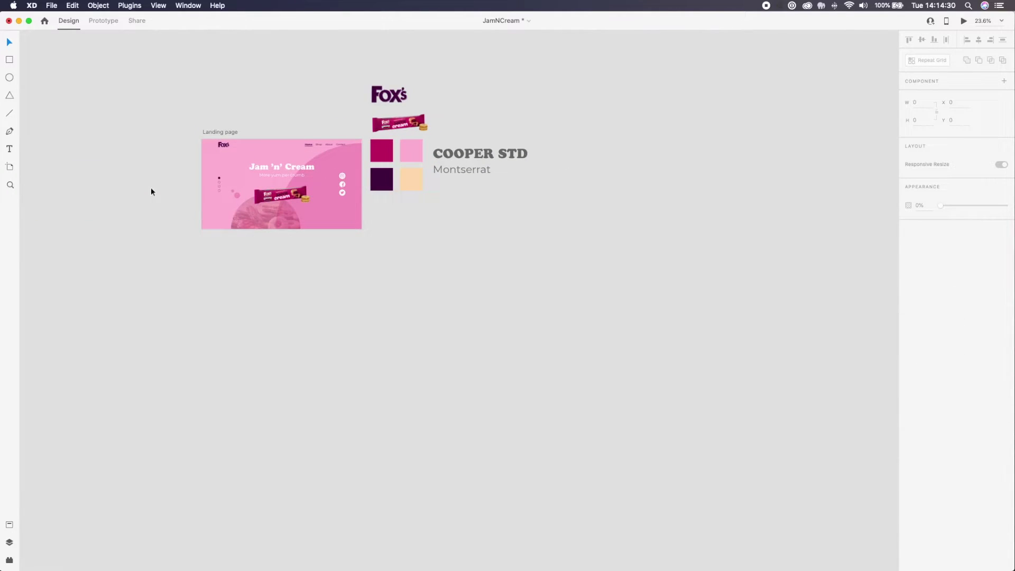
Trace a closed Pen path around the product wrapper on the landing page, leaving out the biscuit stack
{"action": "scroll", "coordinate": [151, 192], "scroll_direction": "up", "scroll_amount": 6}
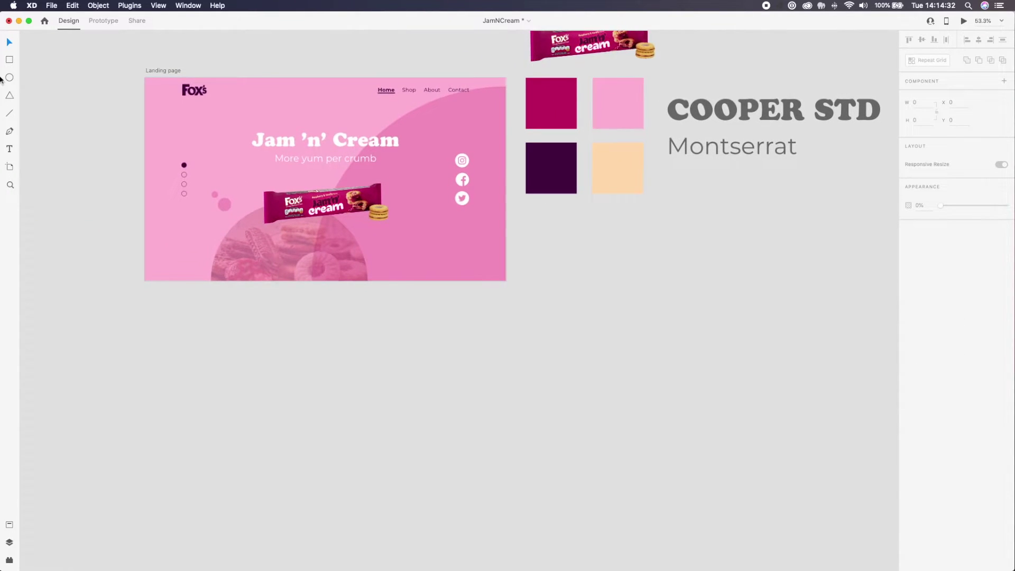
{"action": "left_click", "coordinate": [9, 131]}
{"action": "scroll", "coordinate": [78, 239], "scroll_direction": "up", "scroll_amount": 1}
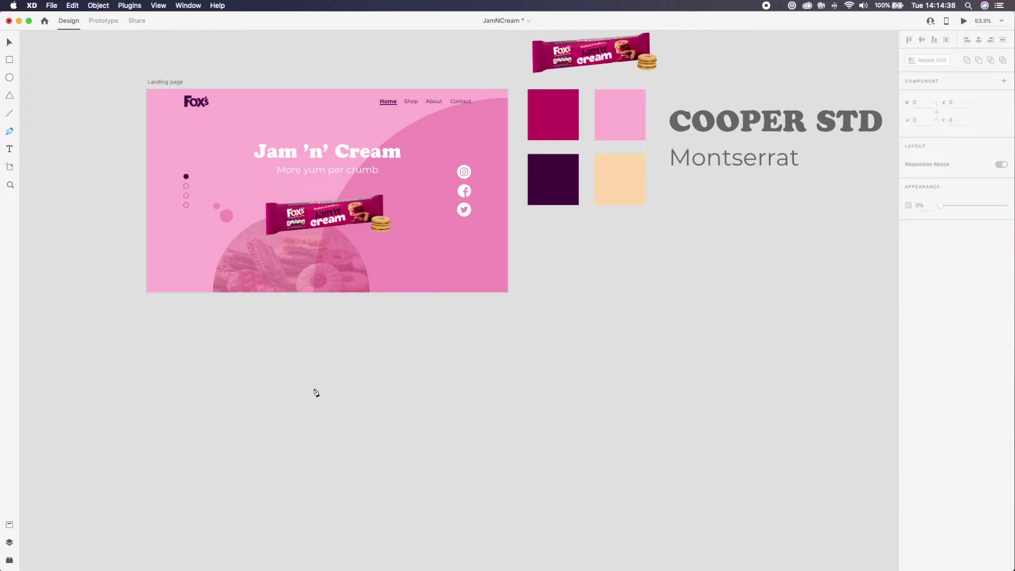
{"action": "scroll", "coordinate": [278, 206], "scroll_direction": "up", "scroll_amount": 1}
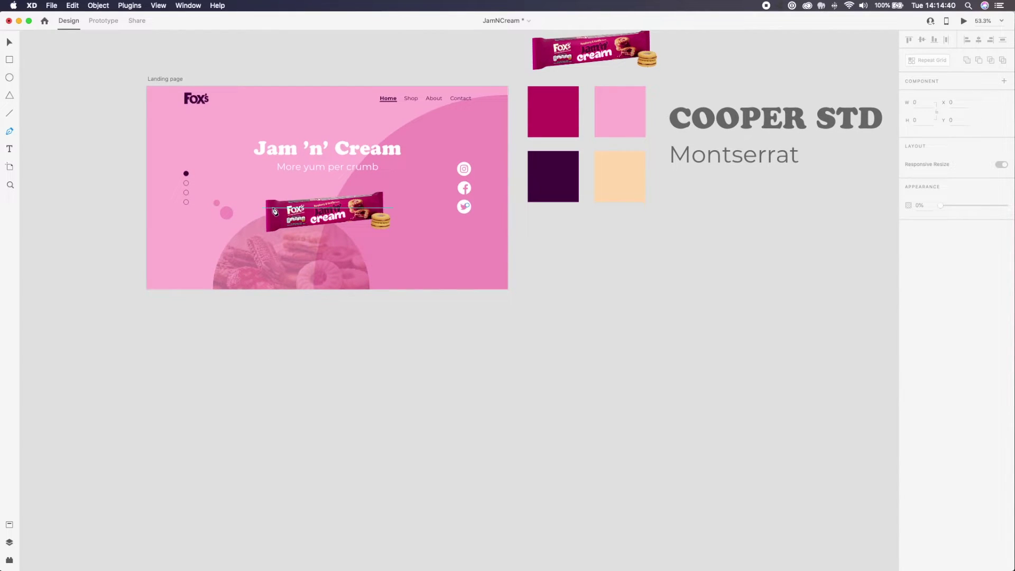
{"action": "scroll", "coordinate": [327, 228], "scroll_direction": "down", "scroll_amount": 2}
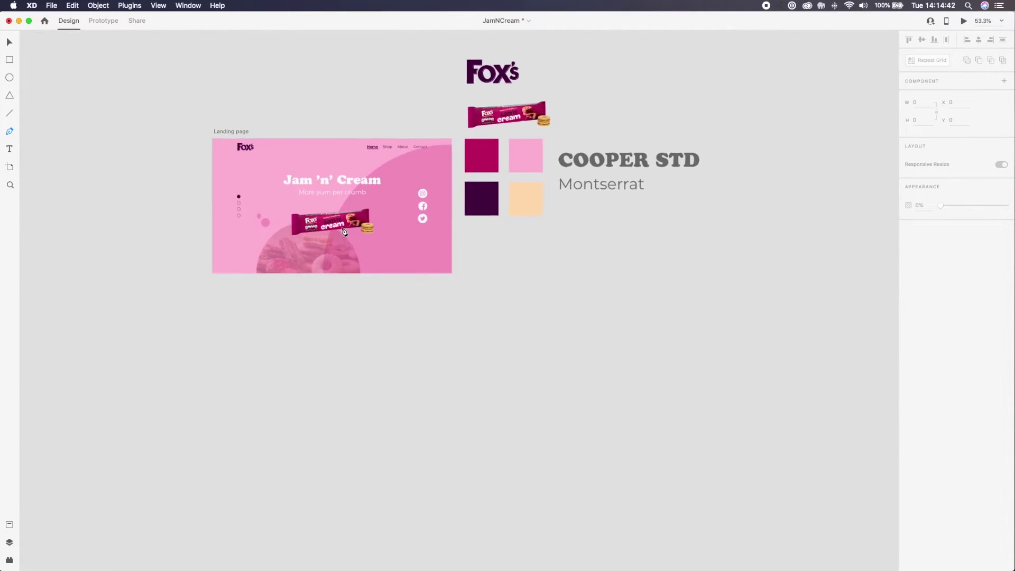
{"action": "scroll", "coordinate": [327, 229], "scroll_direction": "up", "scroll_amount": 10}
{"action": "scroll", "coordinate": [503, 226], "scroll_direction": "down", "scroll_amount": 1}
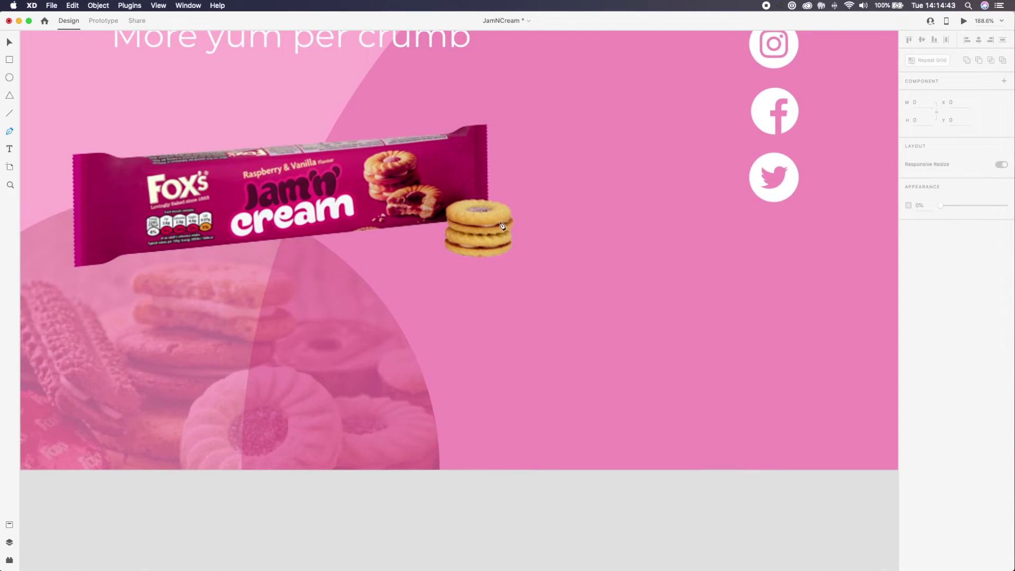
{"action": "left_click", "coordinate": [437, 251]}
{"action": "scroll", "coordinate": [443, 217], "scroll_direction": "up", "scroll_amount": 1}
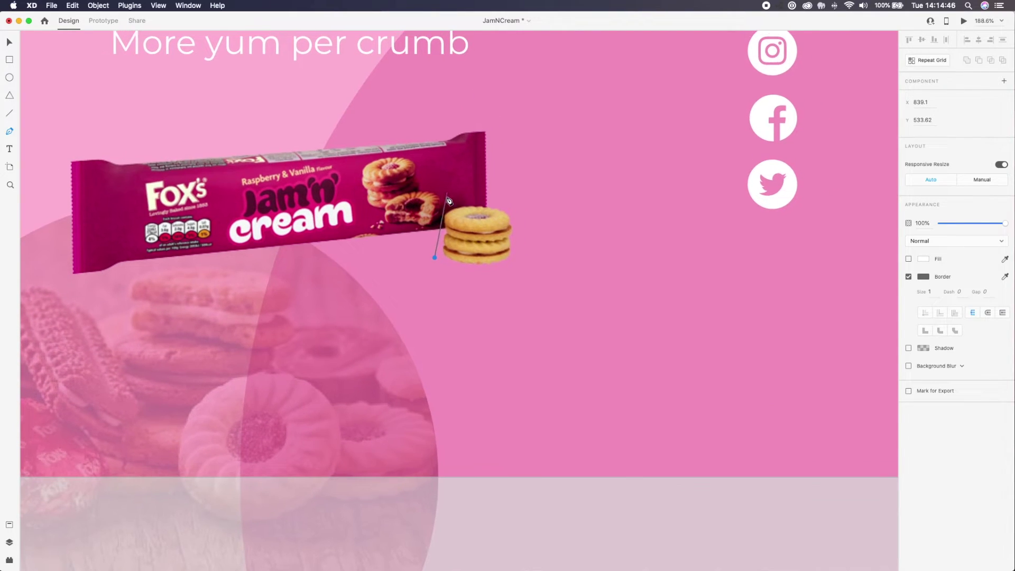
{"action": "left_click", "coordinate": [445, 213]}
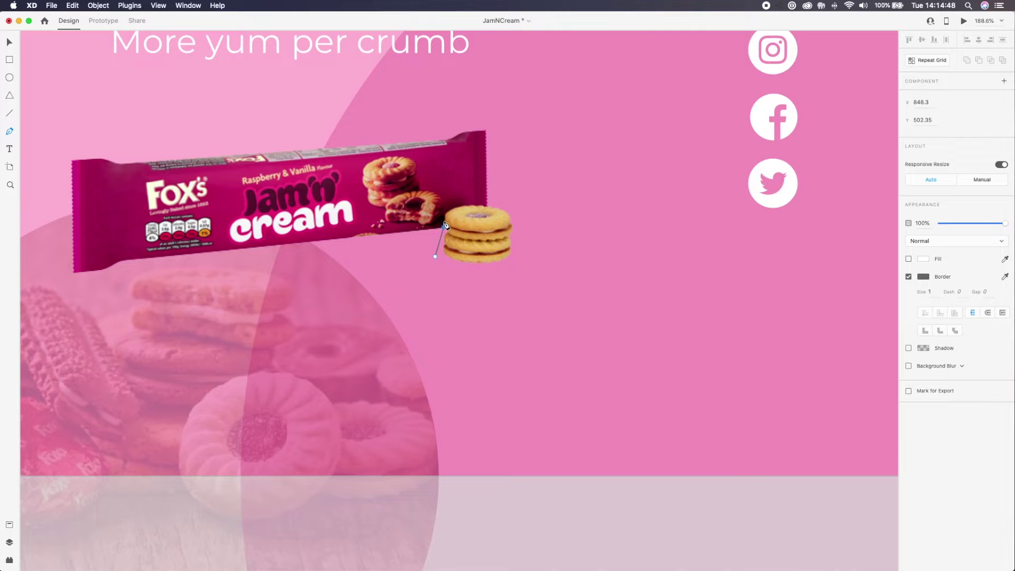
{"action": "left_click", "coordinate": [463, 203]}
{"action": "left_click", "coordinate": [495, 202]}
{"action": "left_click", "coordinate": [499, 112]}
{"action": "left_click", "coordinate": [53, 129]}
{"action": "left_click", "coordinate": [53, 302]}
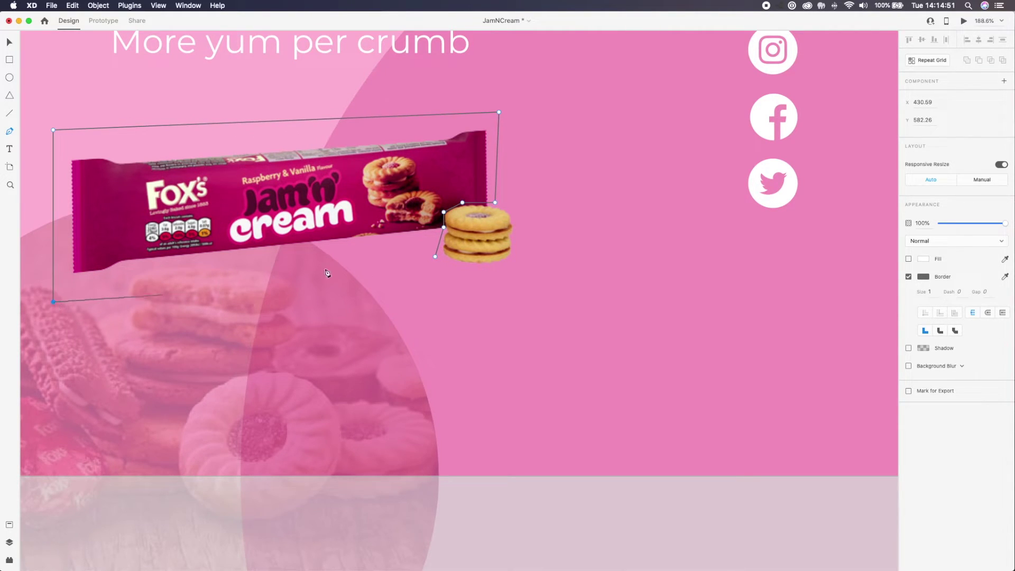
{"action": "left_click", "coordinate": [433, 257]}
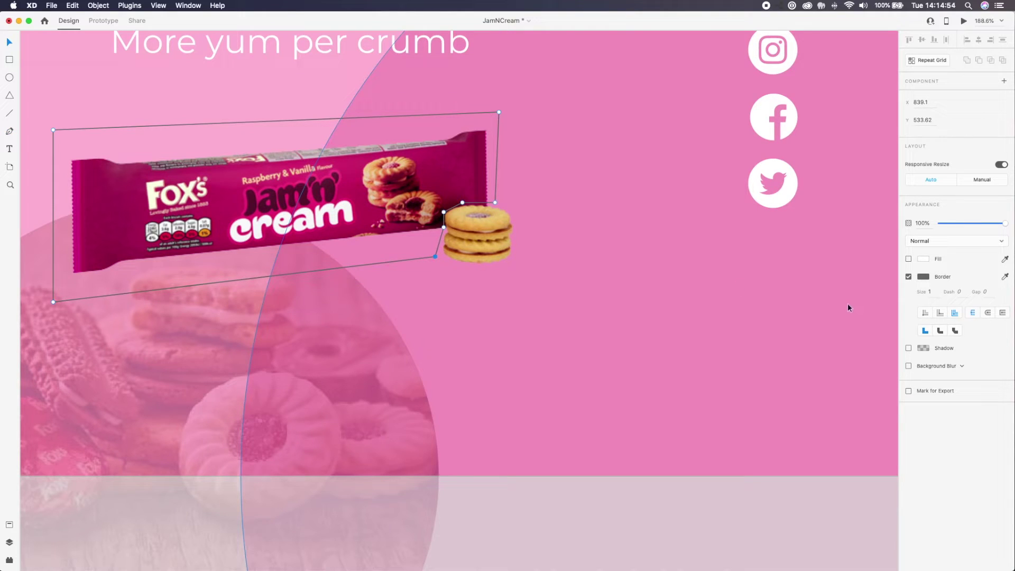
Give the traced shape a white fill without a border and mask the product image with it
{"action": "left_click", "coordinate": [907, 259]}
{"action": "left_click", "coordinate": [908, 277]}
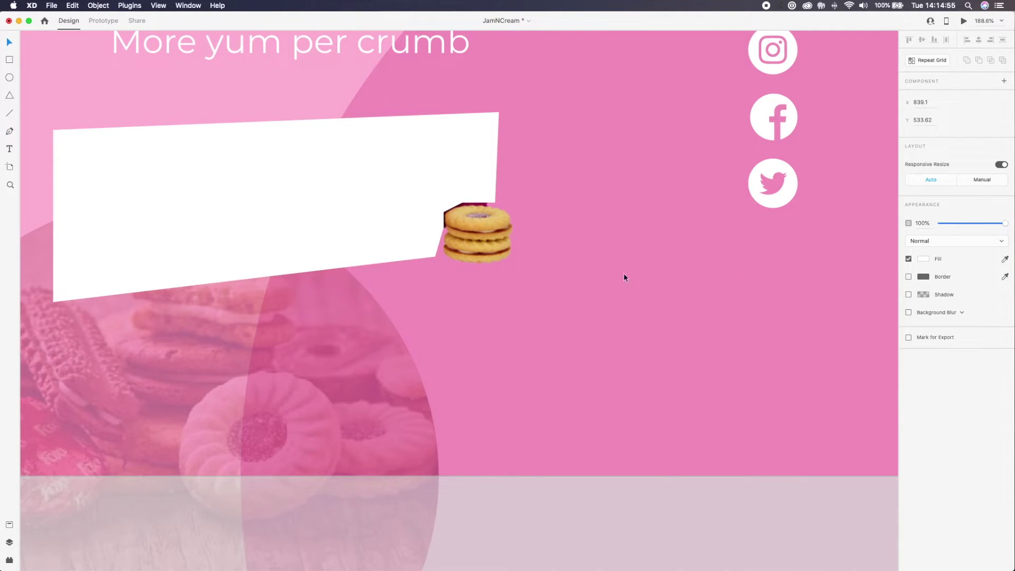
{"action": "left_click", "coordinate": [490, 243], "text": "shift"}
{"action": "scroll", "coordinate": [495, 218], "scroll_direction": "down", "scroll_amount": 2}
{"action": "scroll", "coordinate": [495, 218], "scroll_direction": "left", "scroll_amount": 3}
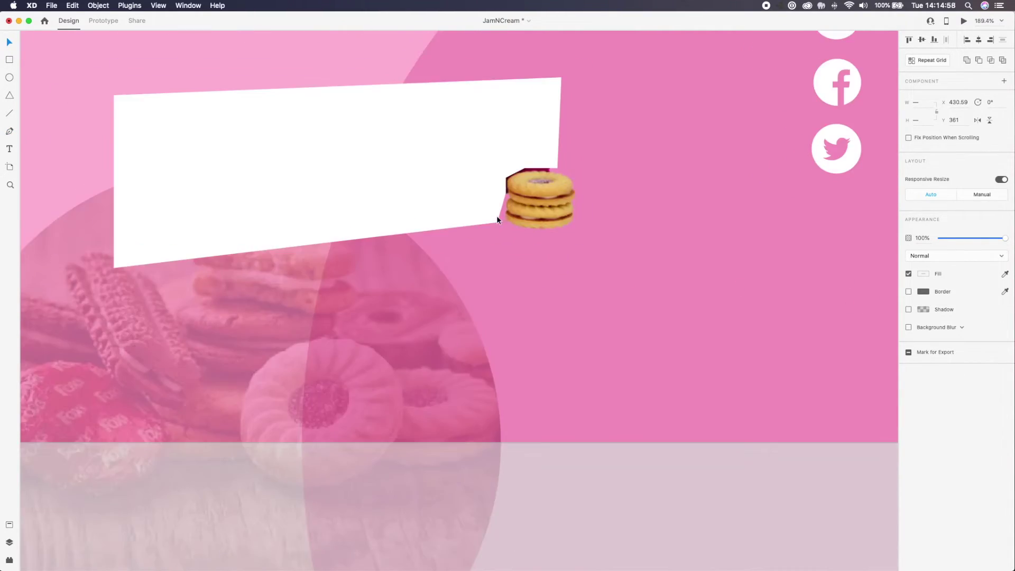
{"action": "key", "text": "super+shift+m"}
{"action": "left_click", "coordinate": [509, 257]}
{"action": "scroll", "coordinate": [520, 272], "scroll_direction": "up", "scroll_amount": 1}
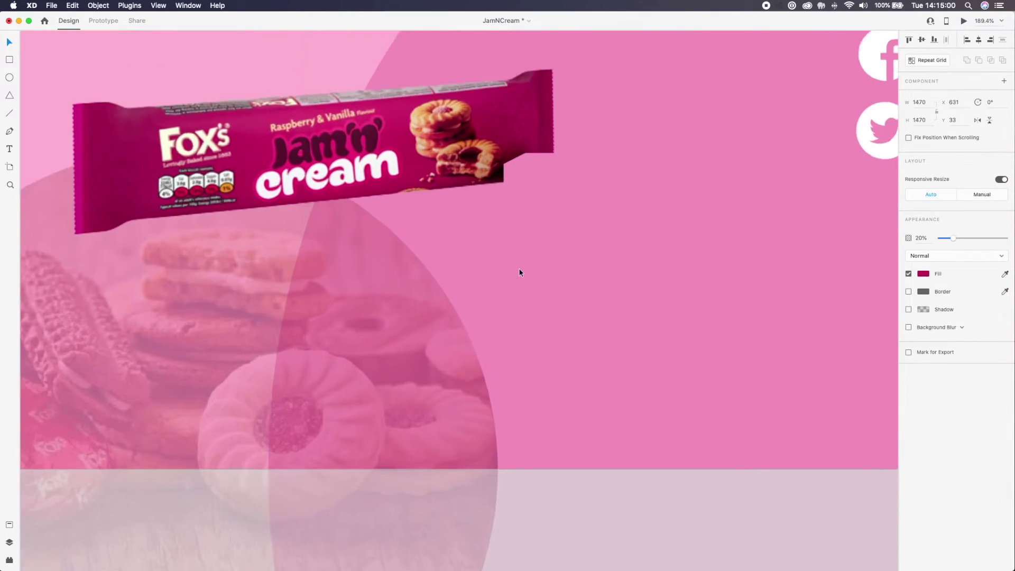
{"action": "key", "text": "super+0"}
{"action": "left_click", "coordinate": [358, 376]}
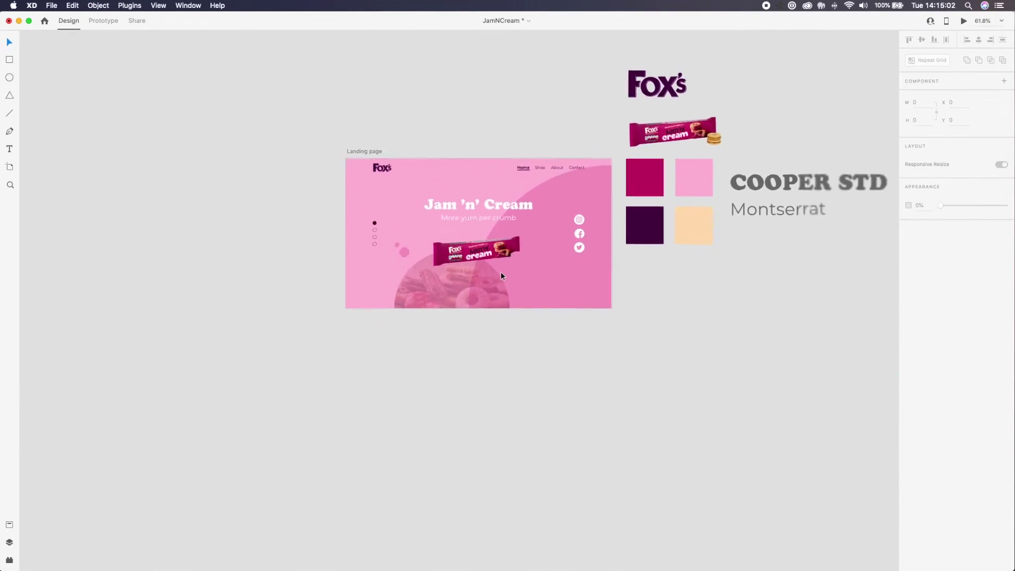
{"action": "scroll", "coordinate": [507, 270], "scroll_direction": "up", "scroll_amount": 3}
{"action": "scroll", "coordinate": [503, 254], "scroll_direction": "up", "scroll_amount": 5}
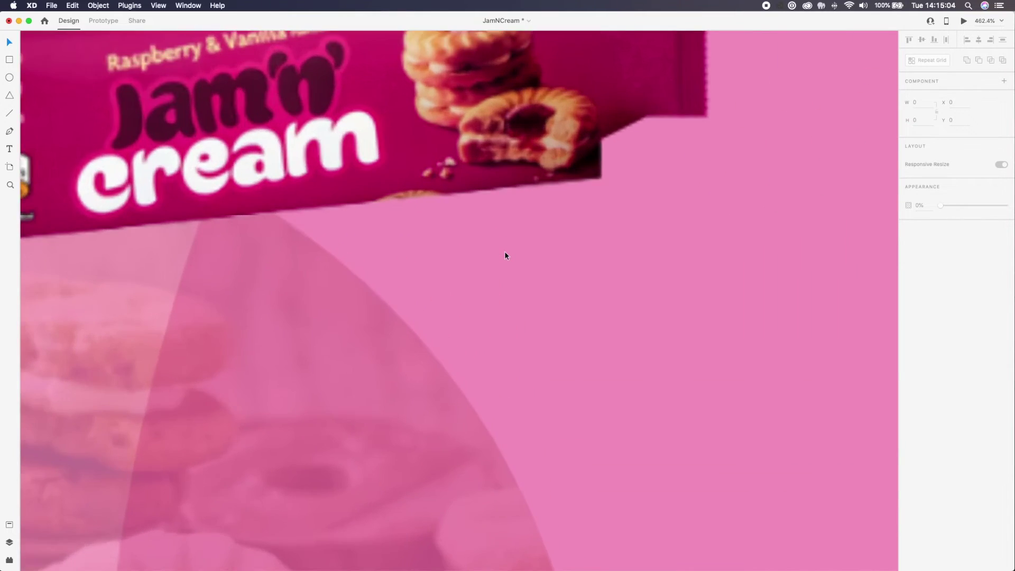
{"action": "scroll", "coordinate": [504, 255], "scroll_direction": "down", "scroll_amount": 5}
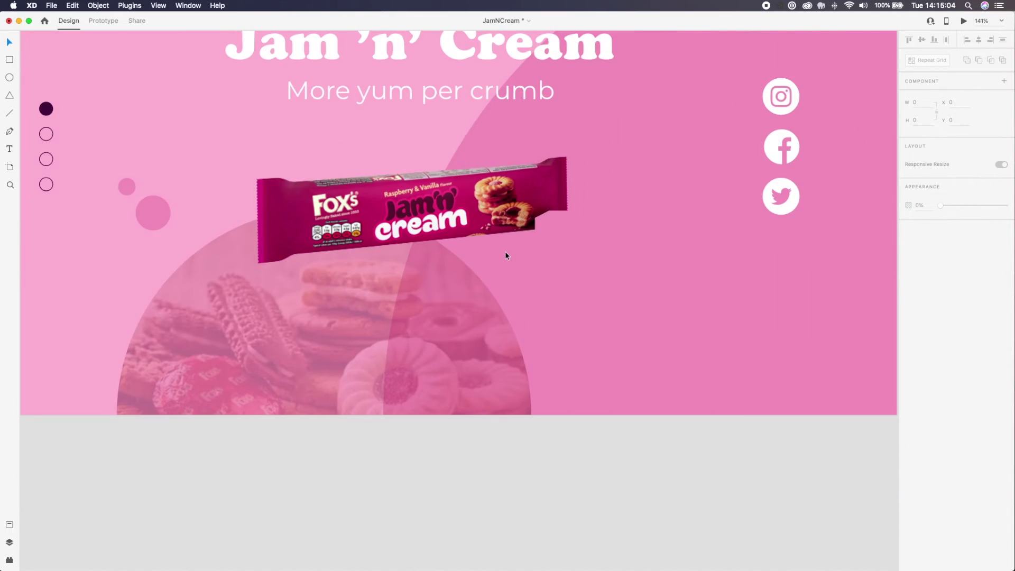
Undo the product image mask and the traced Pen path
{"action": "left_click", "coordinate": [539, 215]}
{"action": "double_click", "coordinate": [544, 249]}
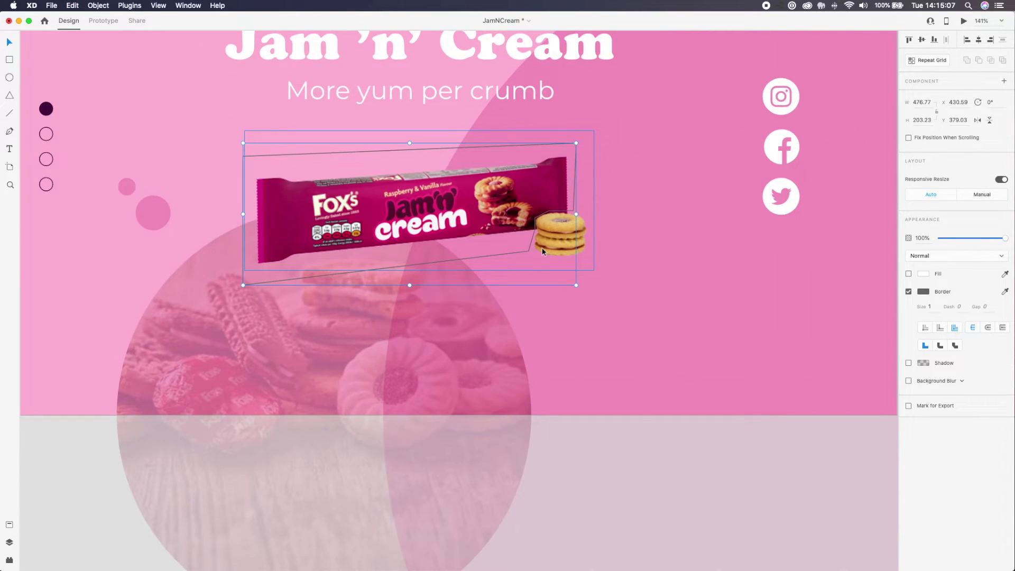
{"action": "key", "text": "super+z"}
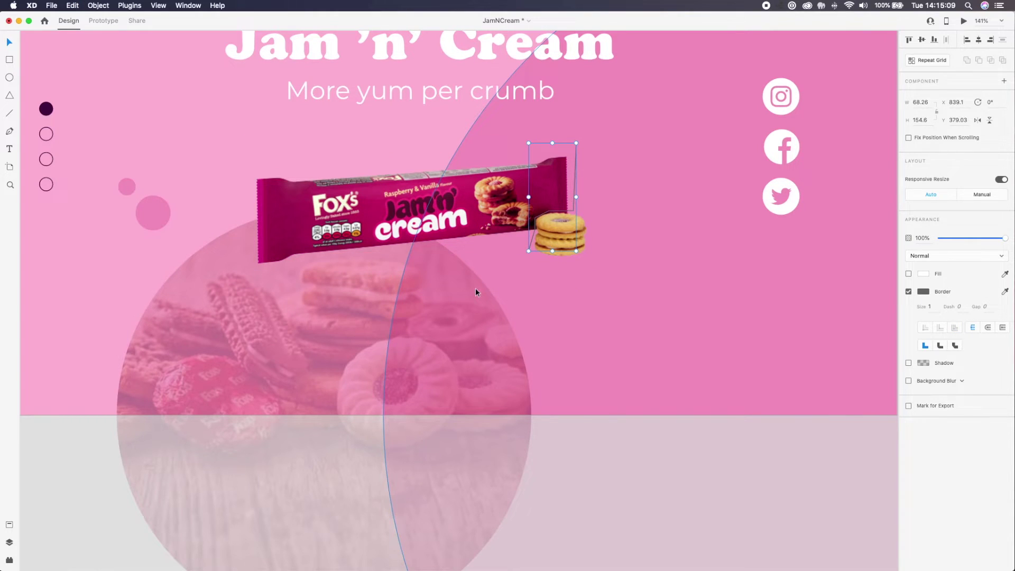
{"action": "key", "text": "Escape"}
Draw a closed five-pointed star with the Pen tool above the Jam 'n' Cream heading, about 84 by 66
{"action": "key", "text": "p"}
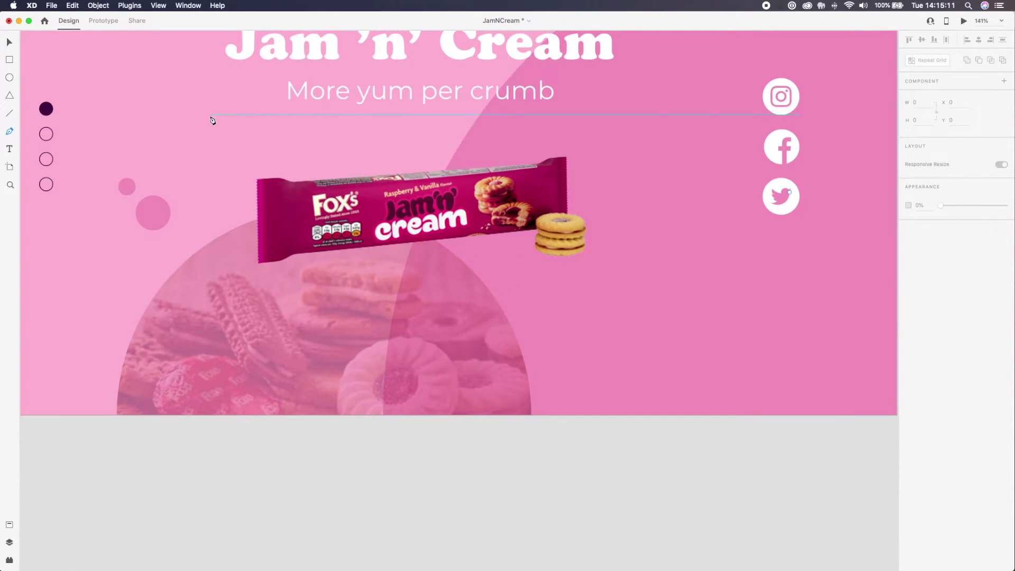
{"action": "scroll", "coordinate": [218, 122], "scroll_direction": "up", "scroll_amount": 5}
{"action": "left_click", "coordinate": [345, 114]}
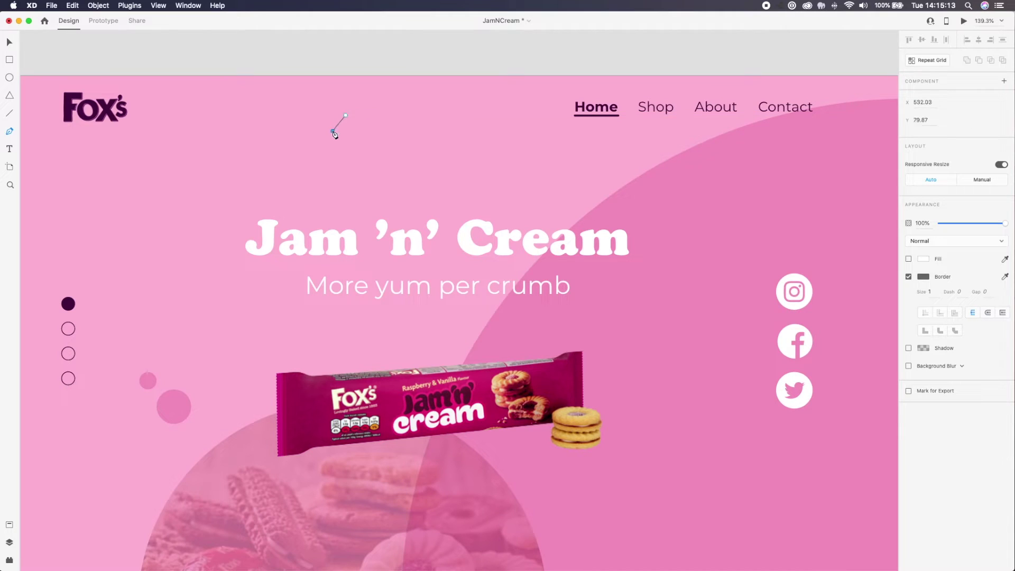
{"action": "left_click", "coordinate": [332, 131]}
{"action": "left_click", "coordinate": [314, 130]}
{"action": "left_click", "coordinate": [330, 143]}
{"action": "left_click", "coordinate": [326, 161]}
{"action": "left_click", "coordinate": [341, 152]}
{"action": "left_click", "coordinate": [355, 161]}
{"action": "left_click", "coordinate": [355, 147]}
{"action": "left_click", "coordinate": [372, 139]}
{"action": "key", "text": "Escape"}
Give the star a white fill and remove its border
{"action": "left_click", "coordinate": [910, 260]}
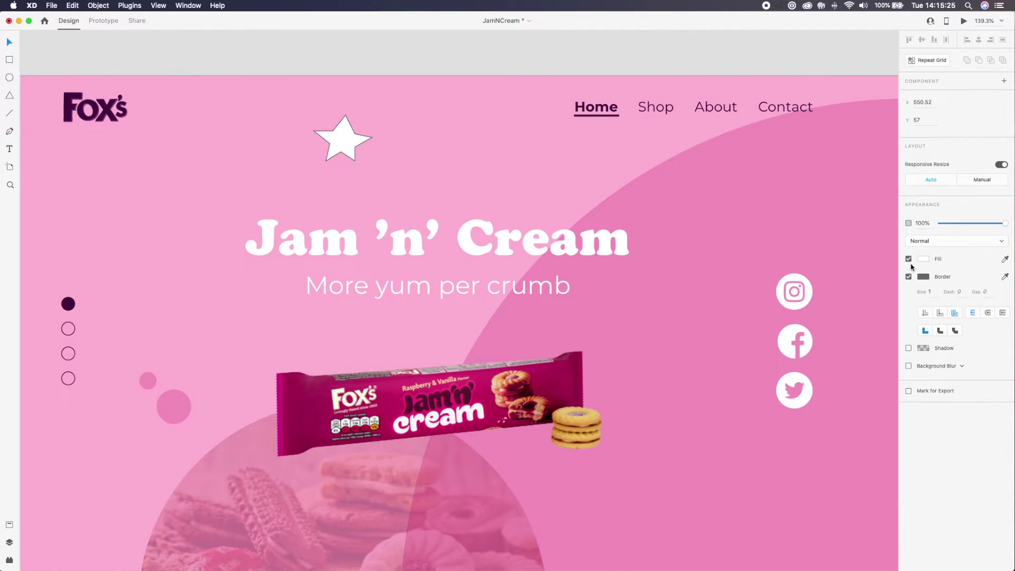
{"action": "left_click", "coordinate": [909, 276]}
{"action": "left_click", "coordinate": [909, 277]}
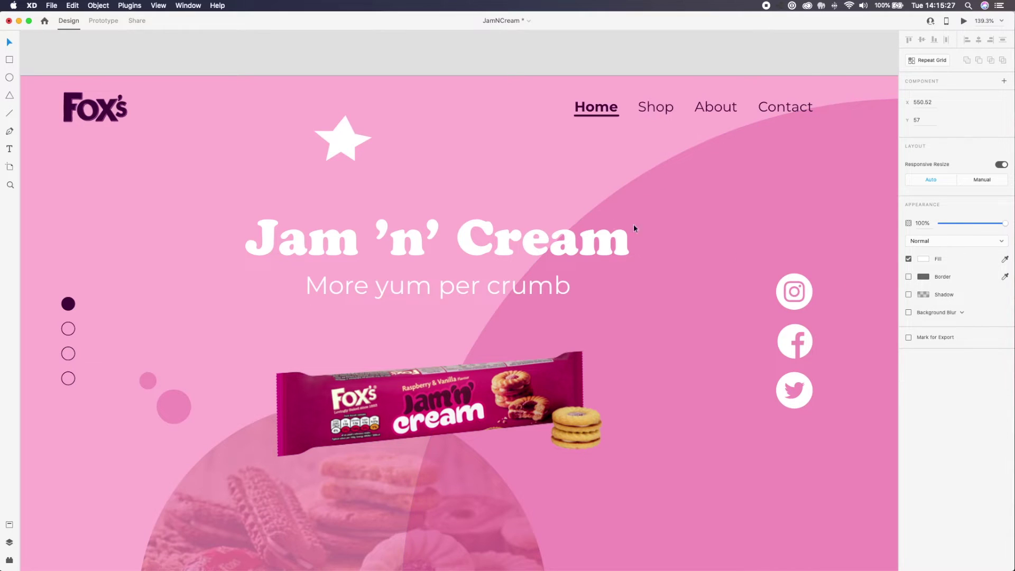
{"action": "key", "text": "super+0"}
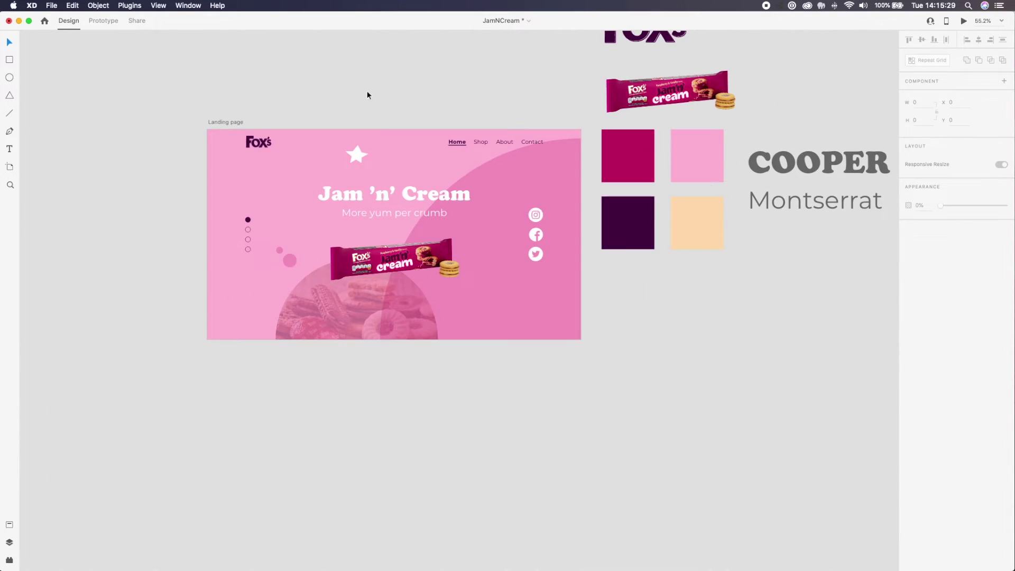
Export the star as a JPG at 70% quality, for Web designed at 1x, into the JamNCream folder
{"action": "left_click", "coordinate": [362, 160]}
{"action": "key", "text": "super+e"}
{"action": "left_click", "coordinate": [449, 218]}
{"action": "left_click", "coordinate": [127, 178]}
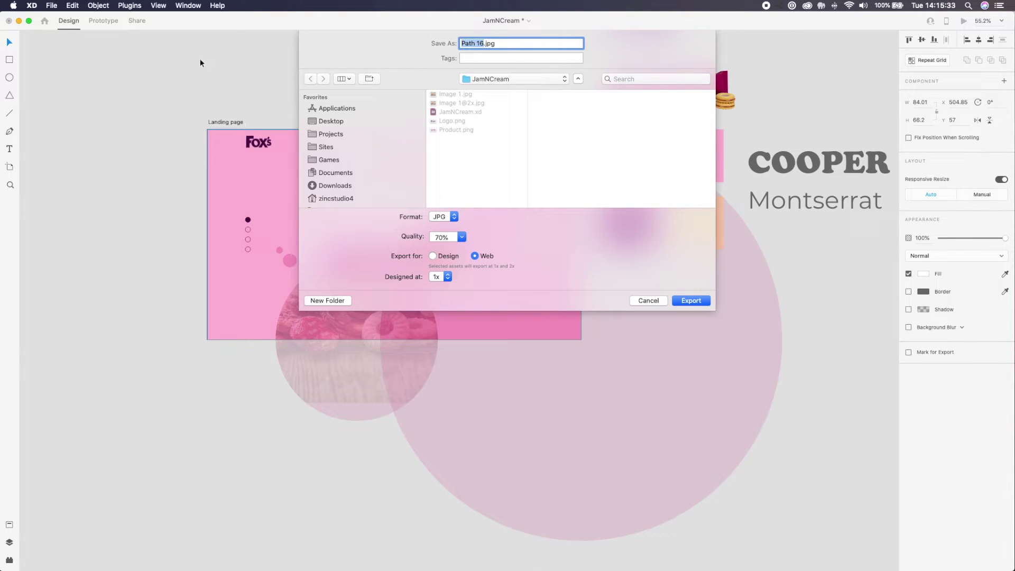
{"action": "left_click", "coordinate": [691, 300]}
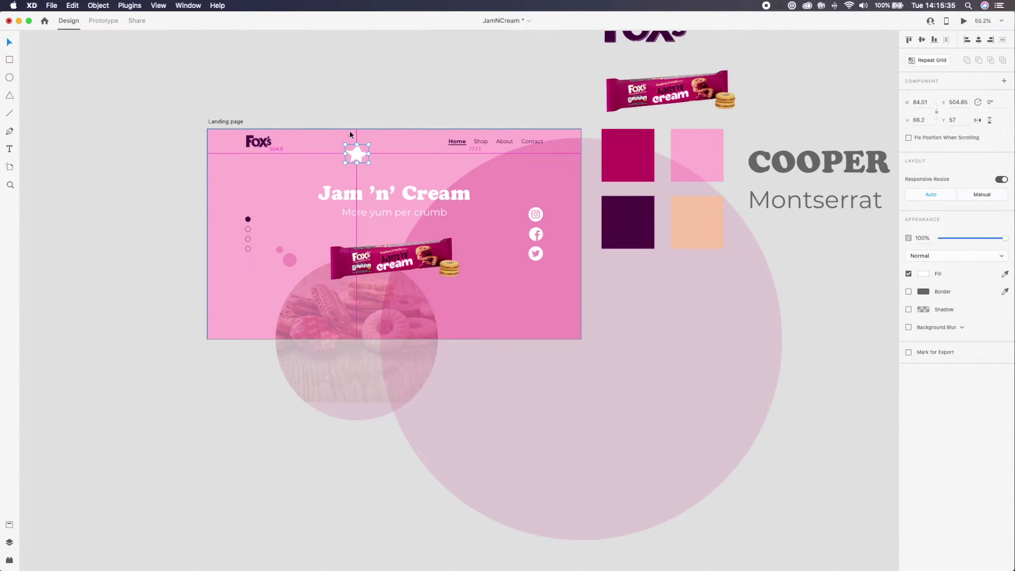
Delete the star from the landing page
{"action": "scroll", "coordinate": [351, 134], "scroll_direction": "up", "scroll_amount": 5}
{"action": "key", "text": "Delete"}
{"action": "scroll", "coordinate": [412, 199], "scroll_direction": "down", "scroll_amount": 3}
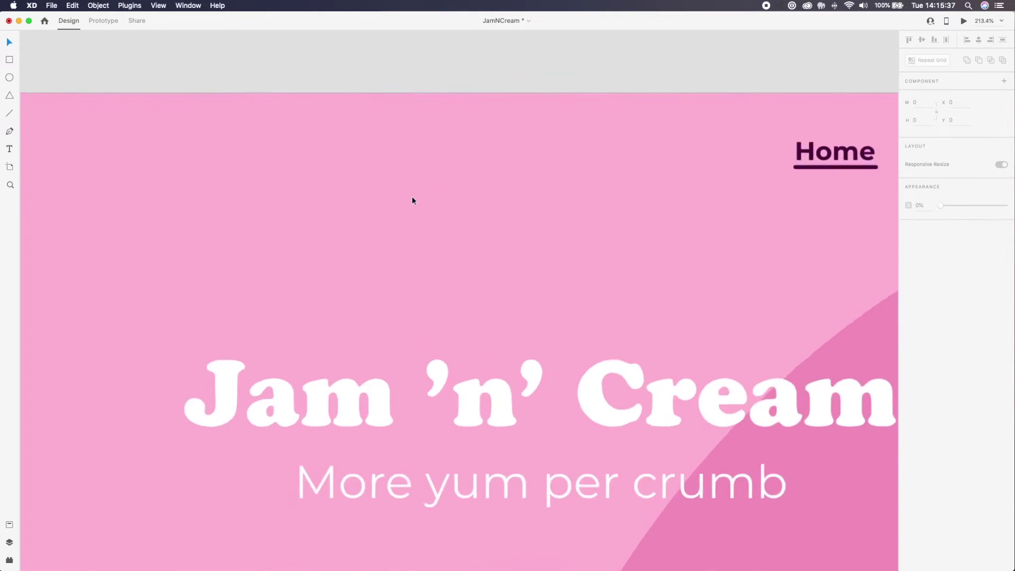
{"action": "scroll", "coordinate": [412, 199], "scroll_direction": "down", "scroll_amount": 3}
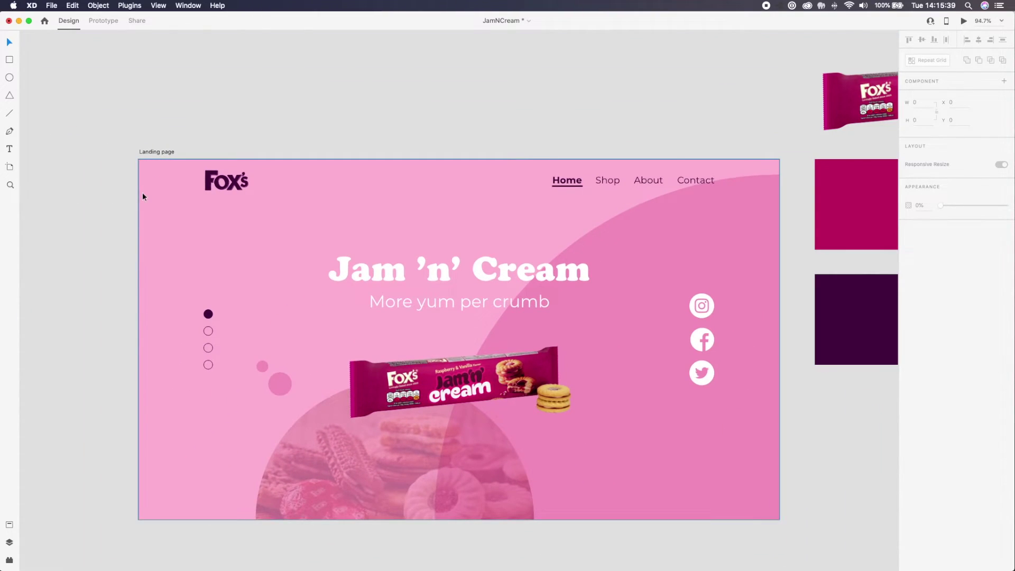
Show the landing page's layers and select Mask Group 1
{"action": "scroll", "coordinate": [143, 195], "scroll_direction": "down", "scroll_amount": 1}
{"action": "left_click", "coordinate": [9, 542]}
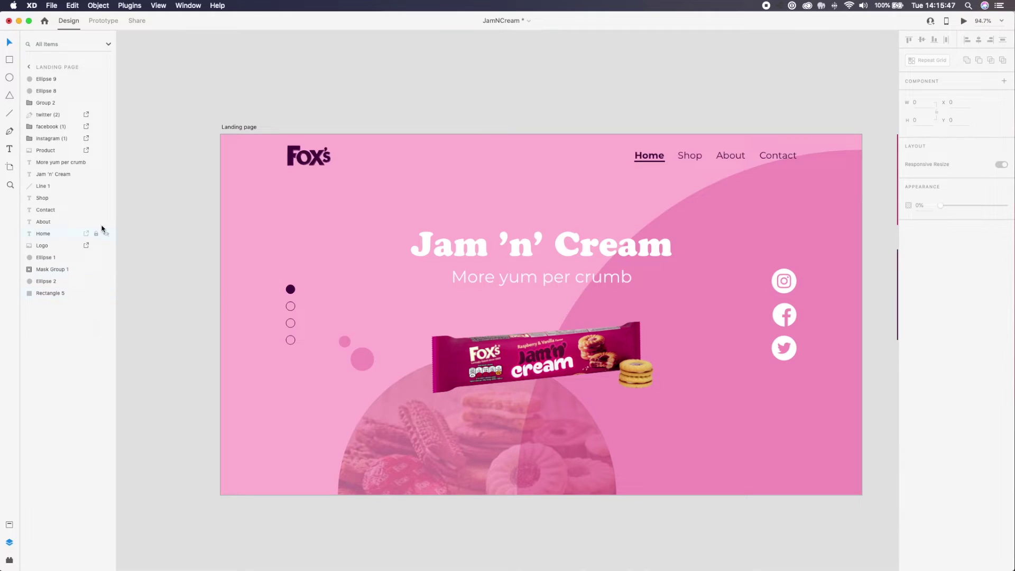
{"action": "left_click", "coordinate": [40, 270]}
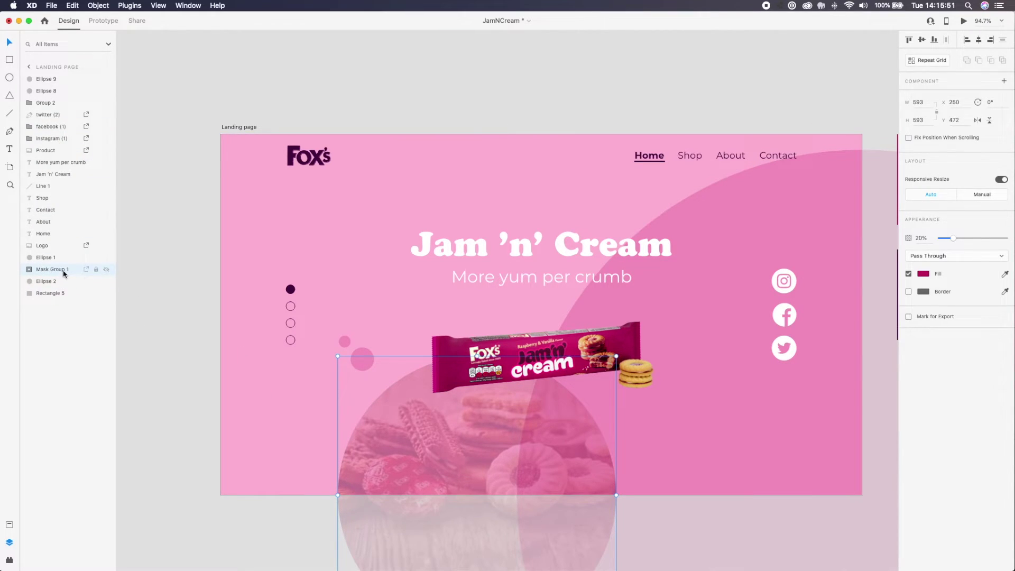
Expand Mask Group 1 and enlarge the biscuit picture, Image 1, inside its ellipse mask
{"action": "left_click", "coordinate": [33, 270]}
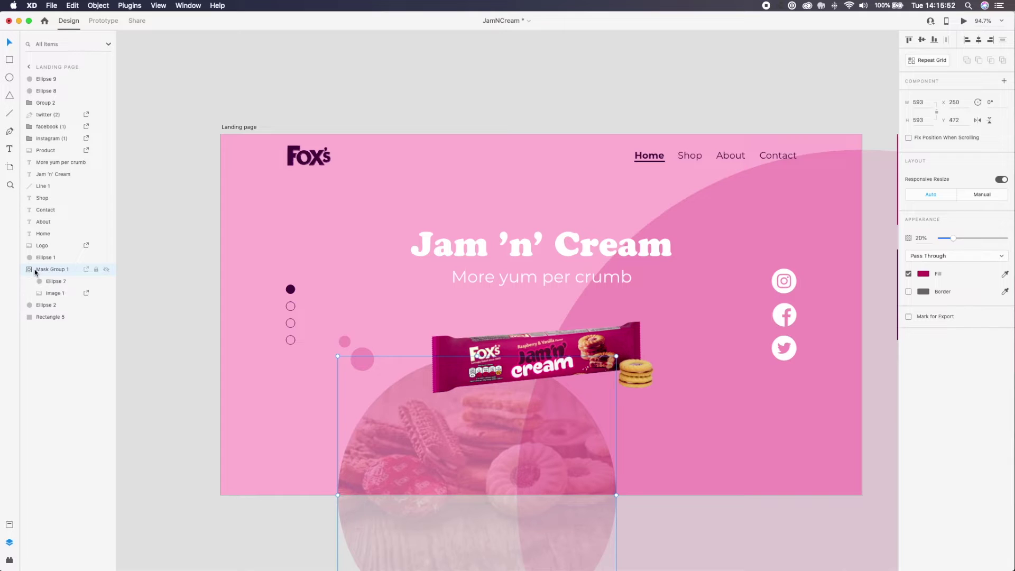
{"action": "left_click", "coordinate": [53, 292]}
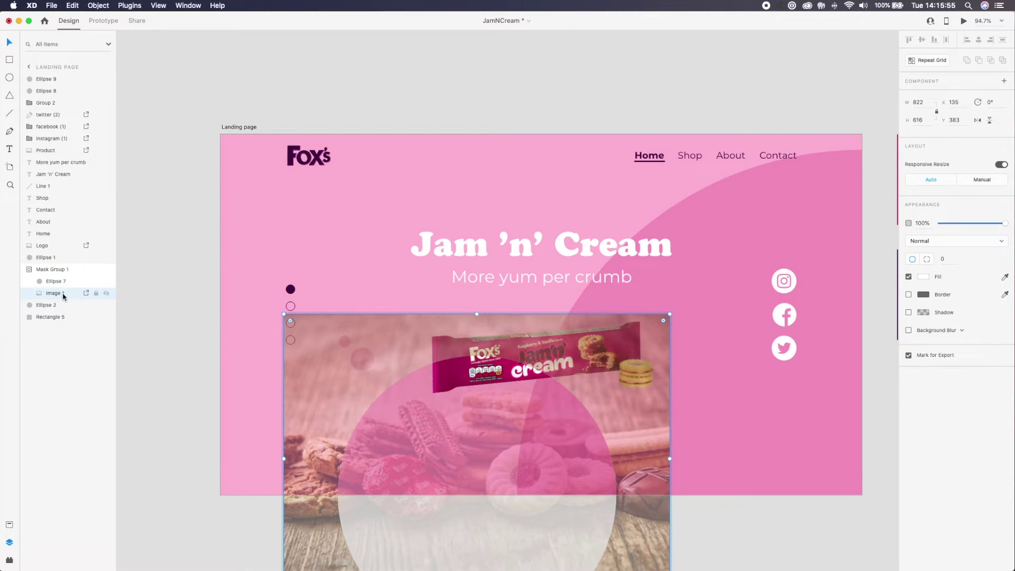
{"action": "left_click", "coordinate": [106, 295]}
{"action": "left_click", "coordinate": [106, 294]}
{"action": "left_click_drag", "start_coordinate": [283, 314], "coordinate": [222, 244]}
{"action": "left_click", "coordinate": [179, 169]}
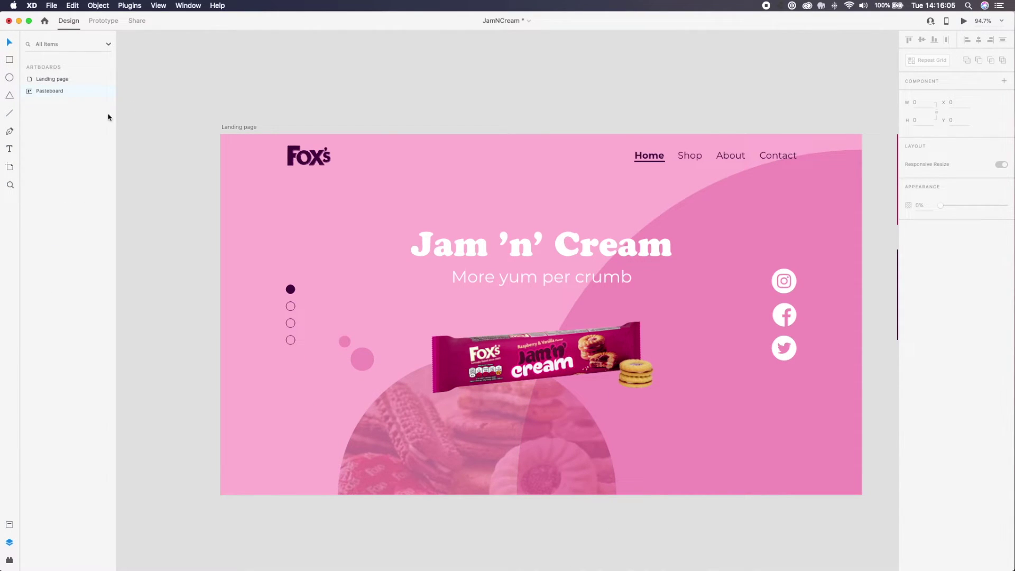
Examine the pasteboard's layers by selecting its colour rectangles, logo and font samples
{"action": "double_click", "coordinate": [60, 91]}
{"action": "scroll", "coordinate": [523, 158], "scroll_direction": "down", "scroll_amount": 5}
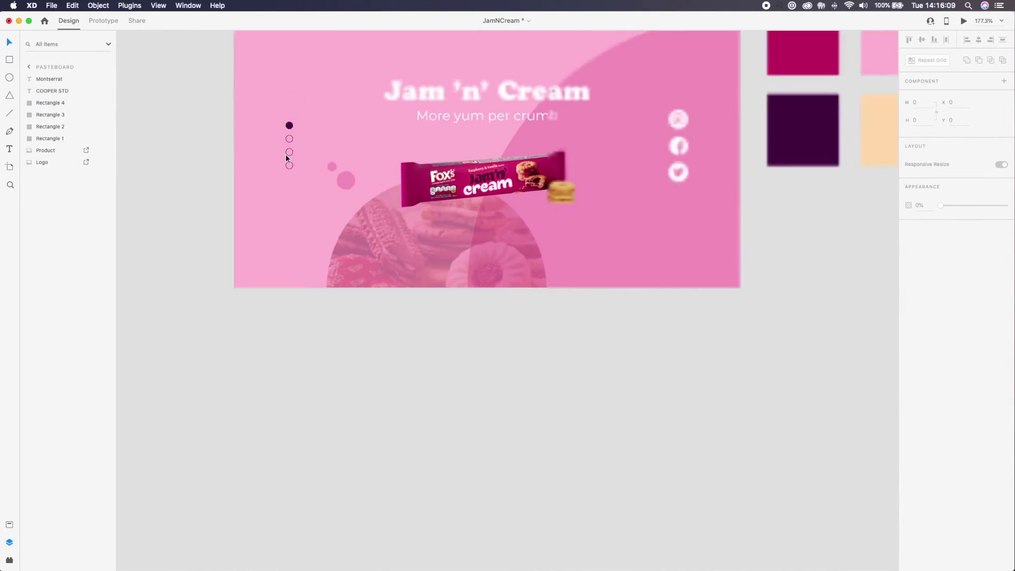
{"action": "scroll", "coordinate": [436, 266], "scroll_direction": "up", "scroll_amount": 3}
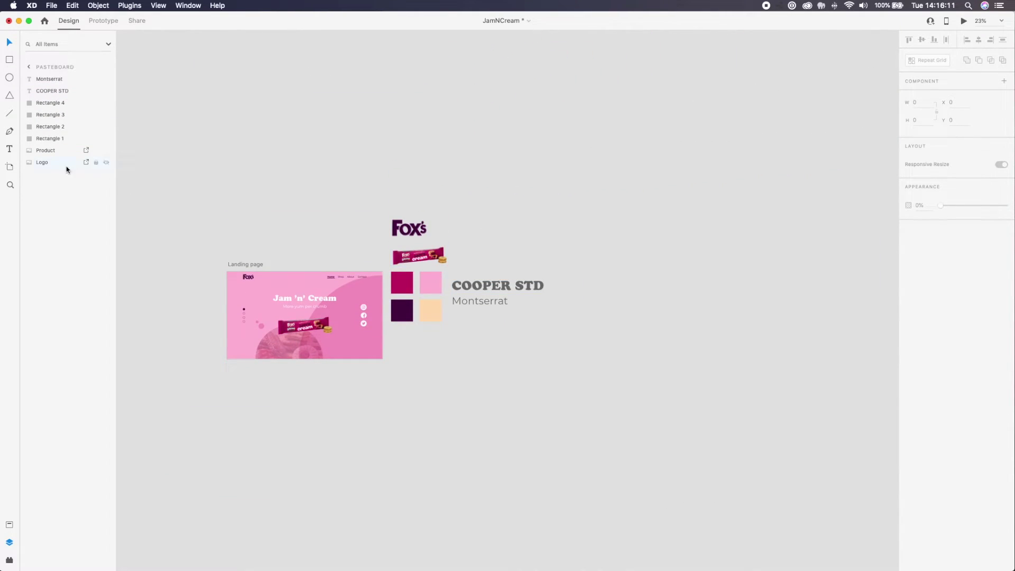
{"action": "left_click", "coordinate": [57, 135]}
{"action": "left_click", "coordinate": [46, 161]}
{"action": "left_click", "coordinate": [50, 102]}
{"action": "left_click", "coordinate": [36, 92]}
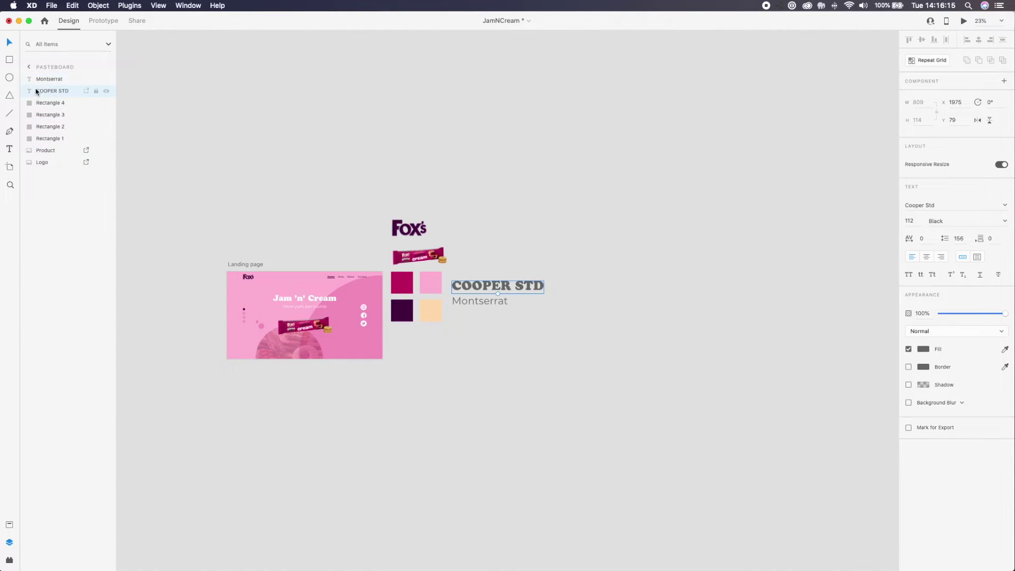
{"action": "left_click", "coordinate": [49, 78]}
{"action": "left_click", "coordinate": [52, 91]}
{"action": "left_click", "coordinate": [49, 79]}
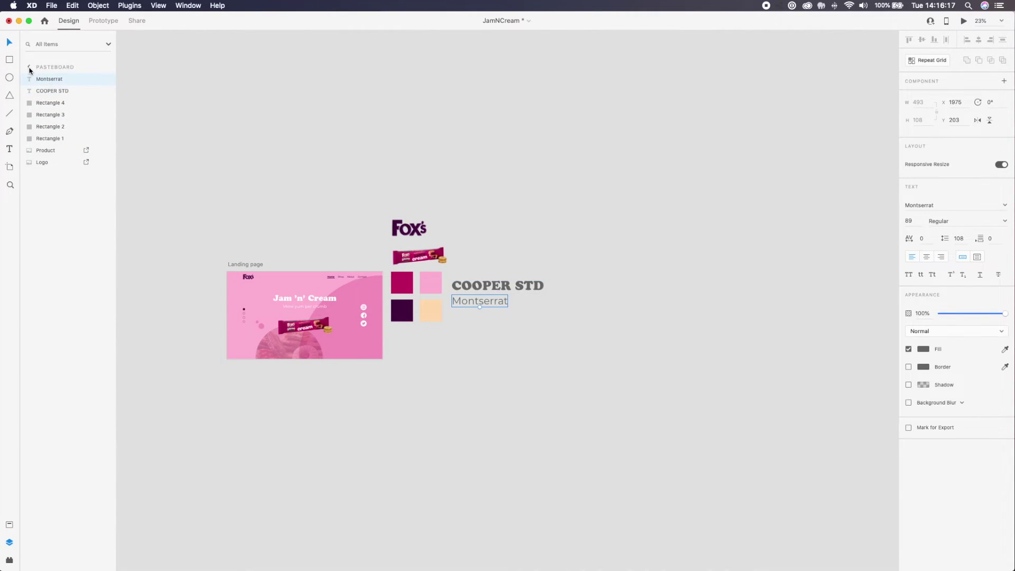
{"action": "left_click", "coordinate": [28, 67]}
Draw a triangle about 502 by 434, a circle and a square about 406 by 406 on the pasteboard above the landing page
{"action": "key", "text": "super+0"}
{"action": "left_click_drag", "start_coordinate": [307, 119], "coordinate": [372, 176]}
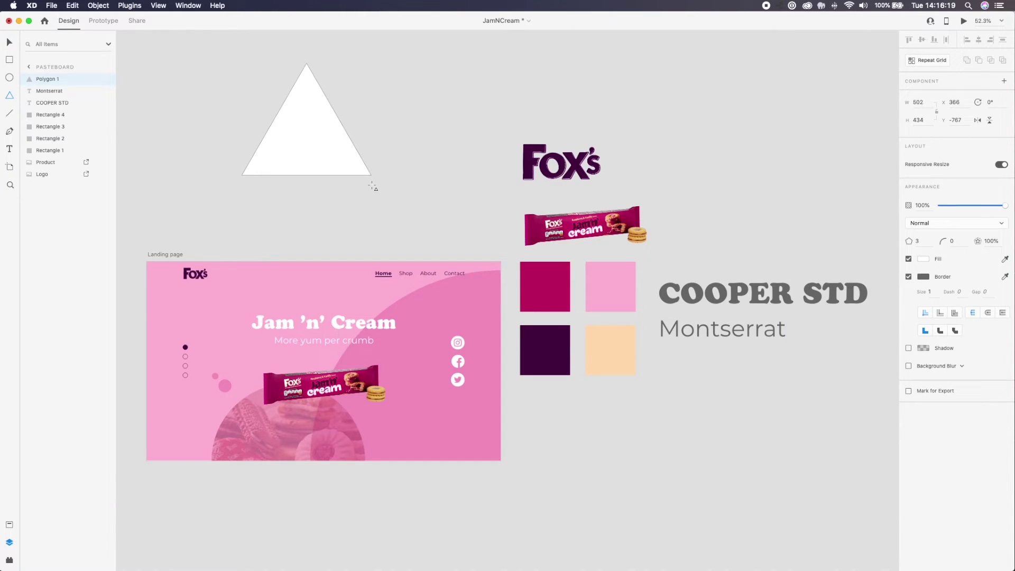
{"action": "left_click", "coordinate": [10, 78]}
{"action": "left_click_drag", "start_coordinate": [512, 119], "coordinate": [416, 30]}
{"action": "left_click_drag", "start_coordinate": [696, 32], "coordinate": [801, 137]}
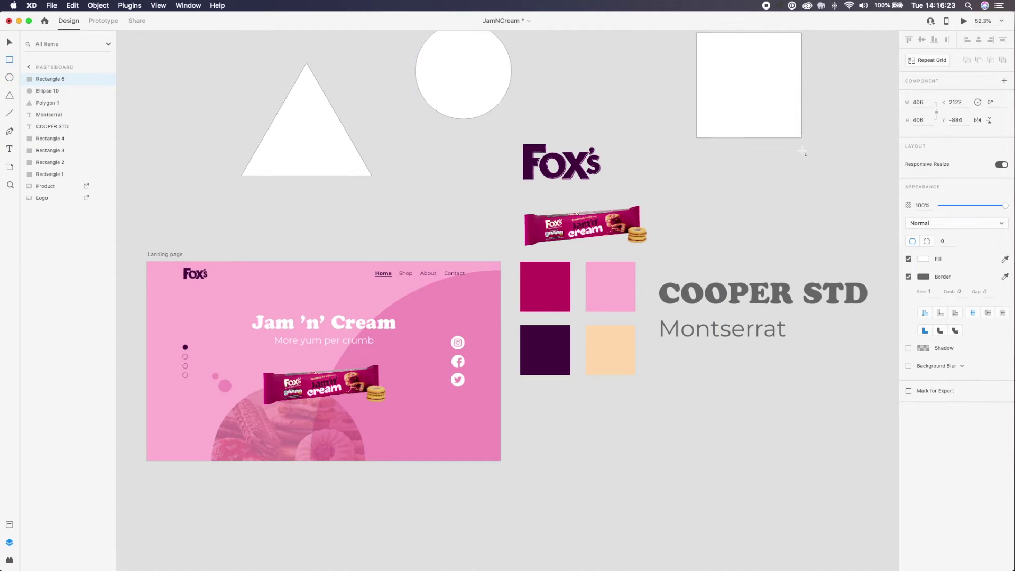
Delete the triangle, circle and square from the pasteboard
{"action": "key", "text": "v"}
{"action": "left_click", "coordinate": [510, 81], "text": "shift"}
{"action": "left_click", "coordinate": [338, 125], "text": "shift"}
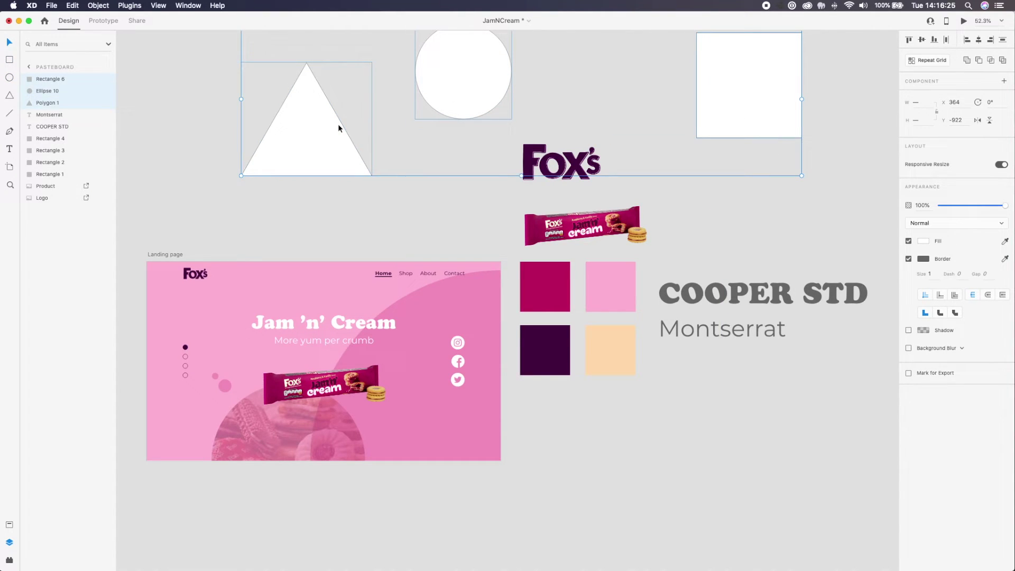
{"action": "key", "text": "Delete"}
Show the layout grid over the landing page
{"action": "scroll", "coordinate": [338, 124], "scroll_direction": "down", "scroll_amount": 5}
{"action": "scroll", "coordinate": [380, 139], "scroll_direction": "left", "scroll_amount": 4}
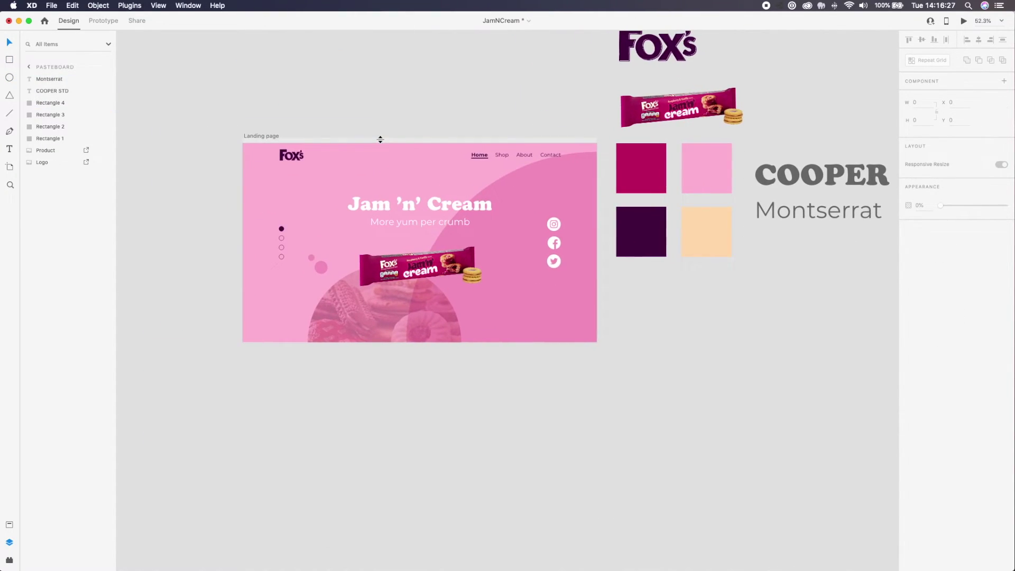
{"action": "scroll", "coordinate": [380, 140], "scroll_direction": "up", "scroll_amount": 6}
{"action": "scroll", "coordinate": [381, 138], "scroll_direction": "down", "scroll_amount": 2}
{"action": "scroll", "coordinate": [380, 138], "scroll_direction": "left", "scroll_amount": 2}
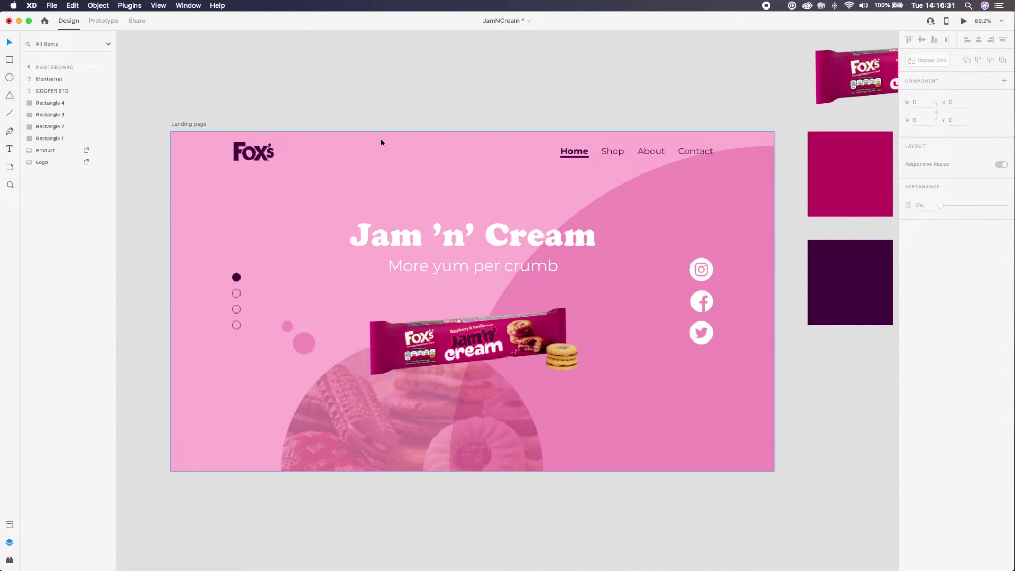
{"action": "key", "text": "super+shift+apostrophe"}
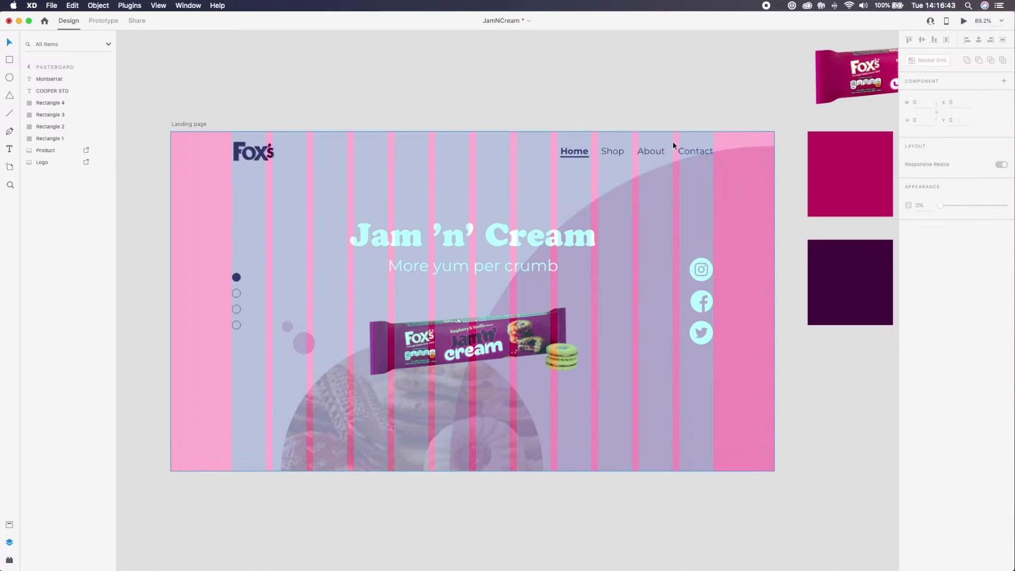
Draw a rectangle about 536 by 229 across the first six grid columns and duplicate it across the other six
{"action": "key", "text": "r"}
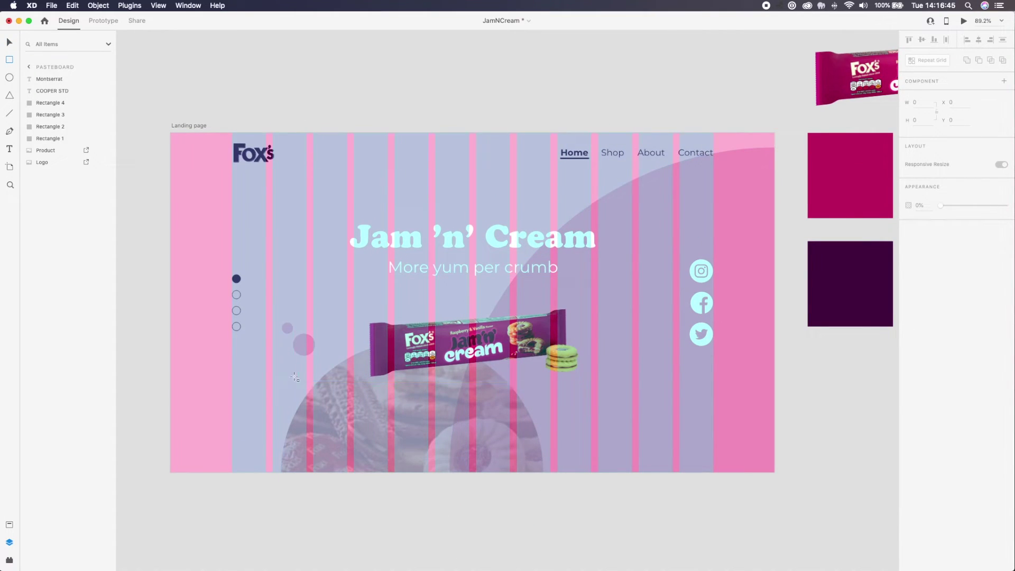
{"action": "left_click_drag", "start_coordinate": [232, 372], "coordinate": [490, 478]}
{"action": "left_click_drag", "start_coordinate": [388, 421], "coordinate": [635, 421]}
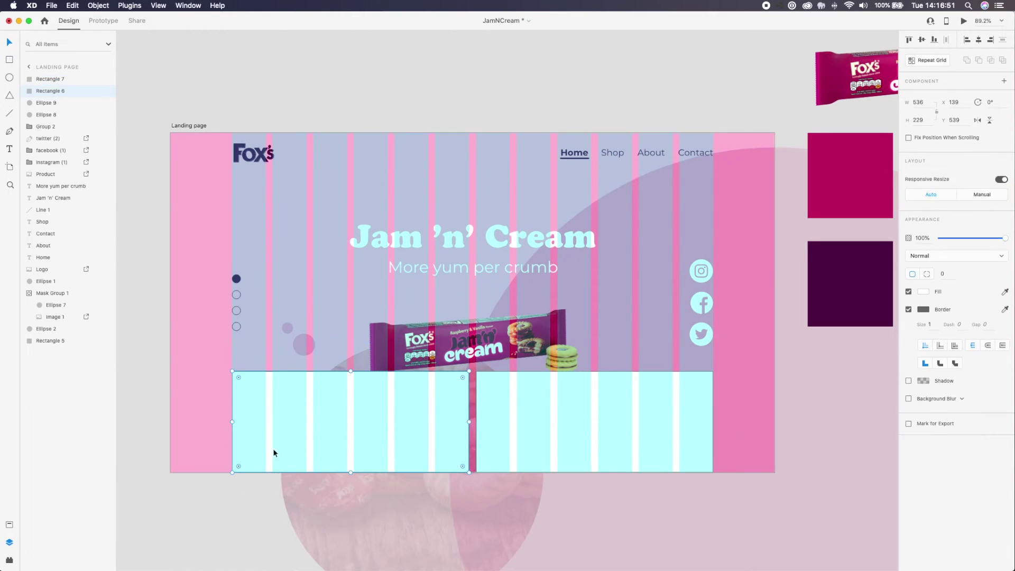
Delete both rectangles from the landing page and hide the layout grid
{"action": "left_click", "coordinate": [297, 537]}
{"action": "left_click", "coordinate": [259, 478]}
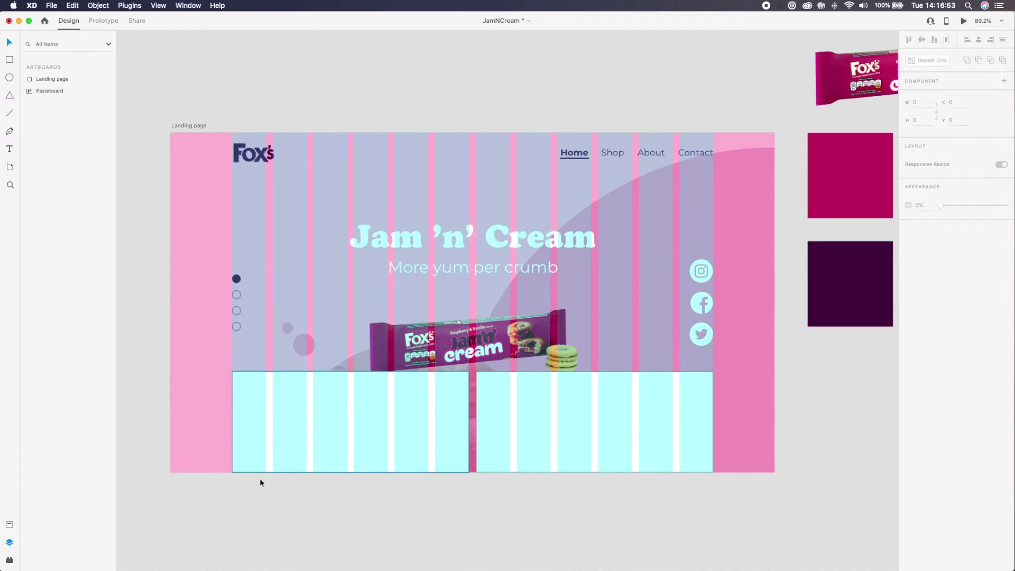
{"action": "left_click", "coordinate": [331, 418]}
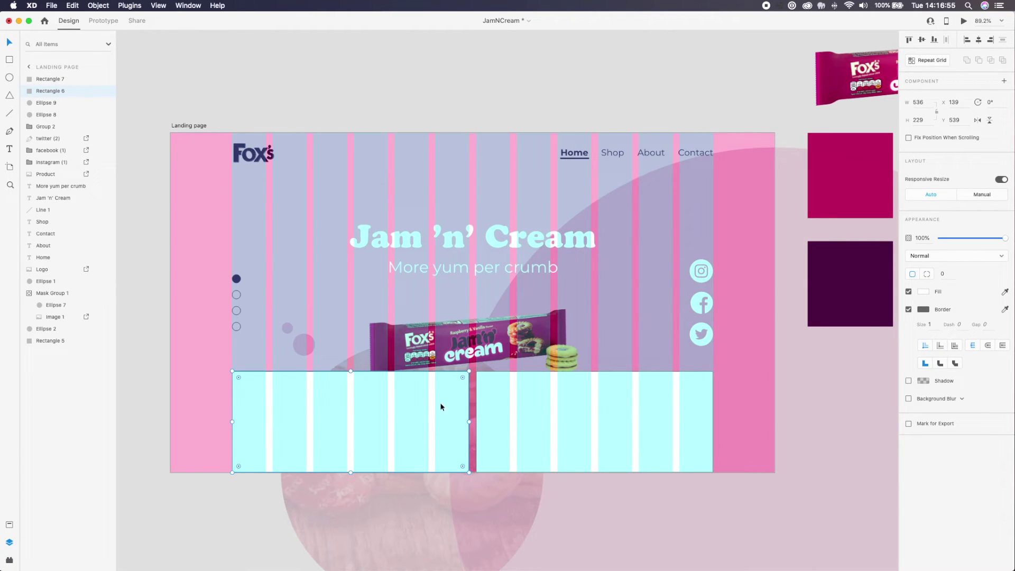
{"action": "left_click", "coordinate": [493, 419]}
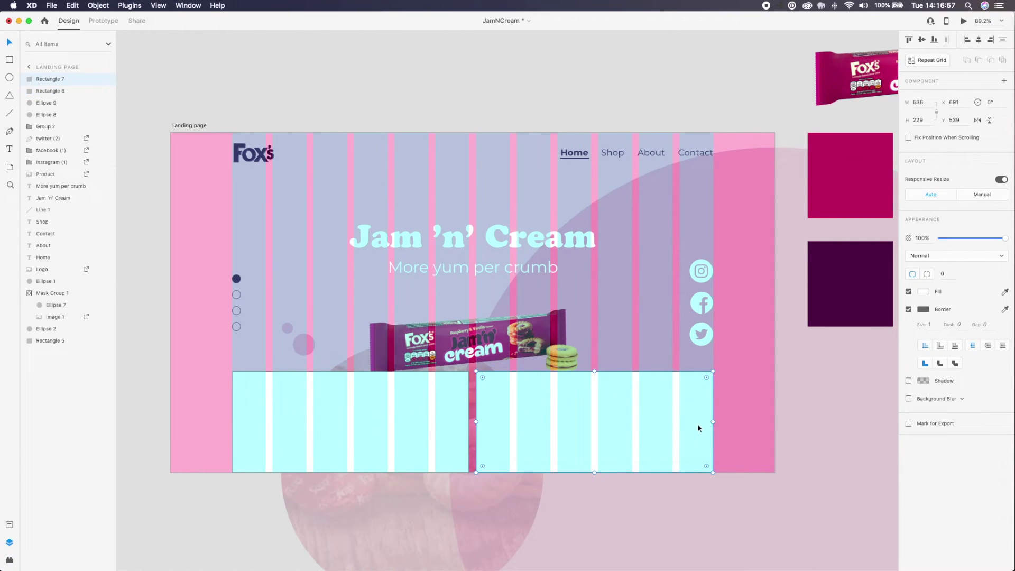
{"action": "key", "text": "Delete"}
{"action": "left_click", "coordinate": [361, 447]}
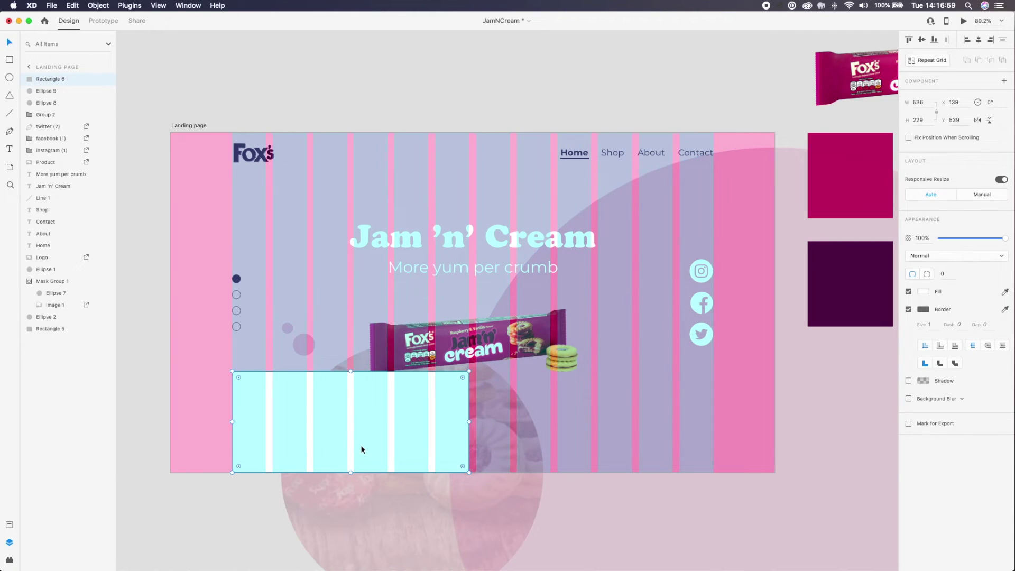
{"action": "key", "text": "Delete"}
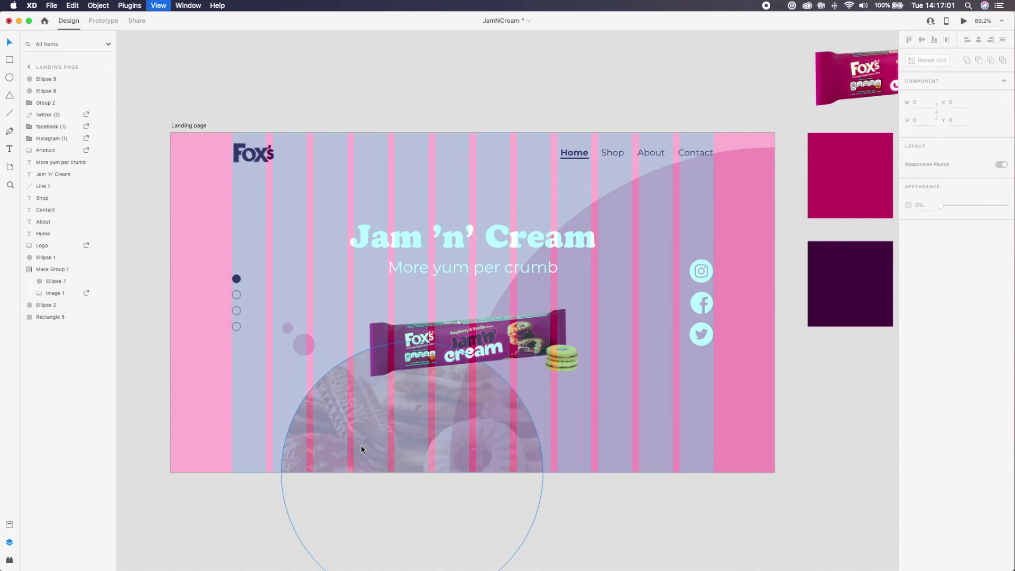
{"action": "key", "text": "shift+super+apostrophe"}
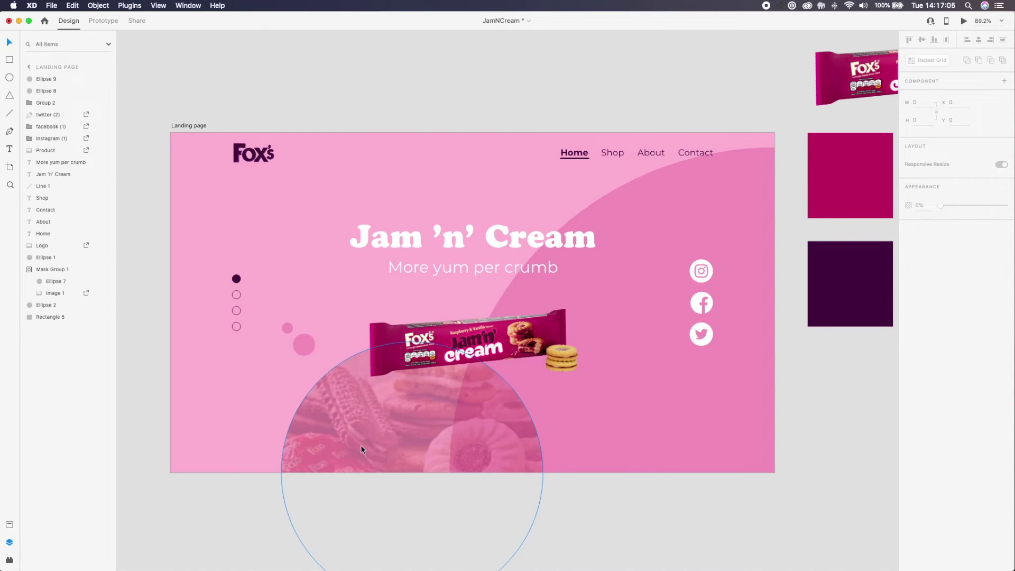
Show the square grid on the landing page and set its square size to 50
{"action": "key", "text": "super+apostrophe"}
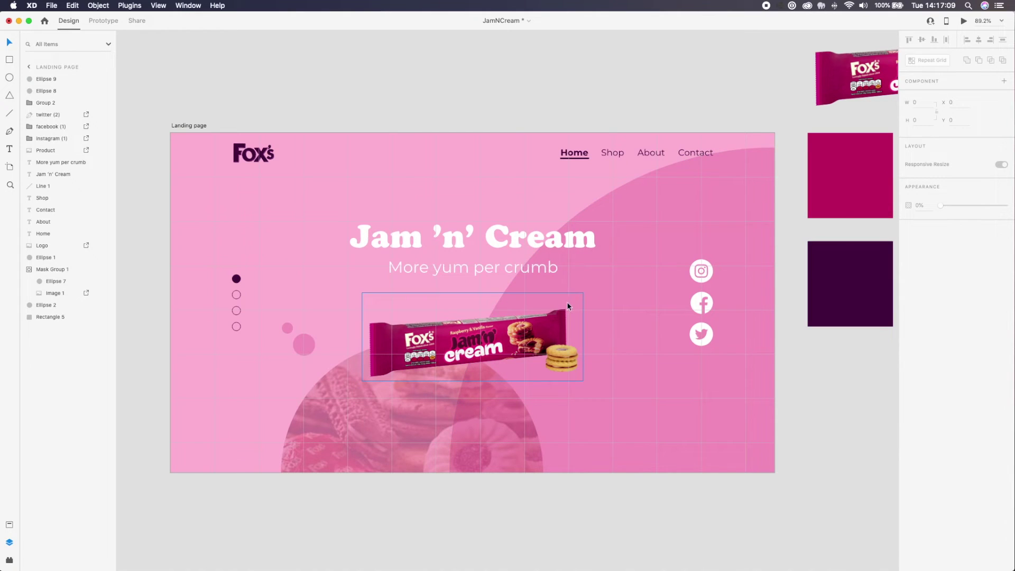
{"action": "left_click", "coordinate": [189, 126]}
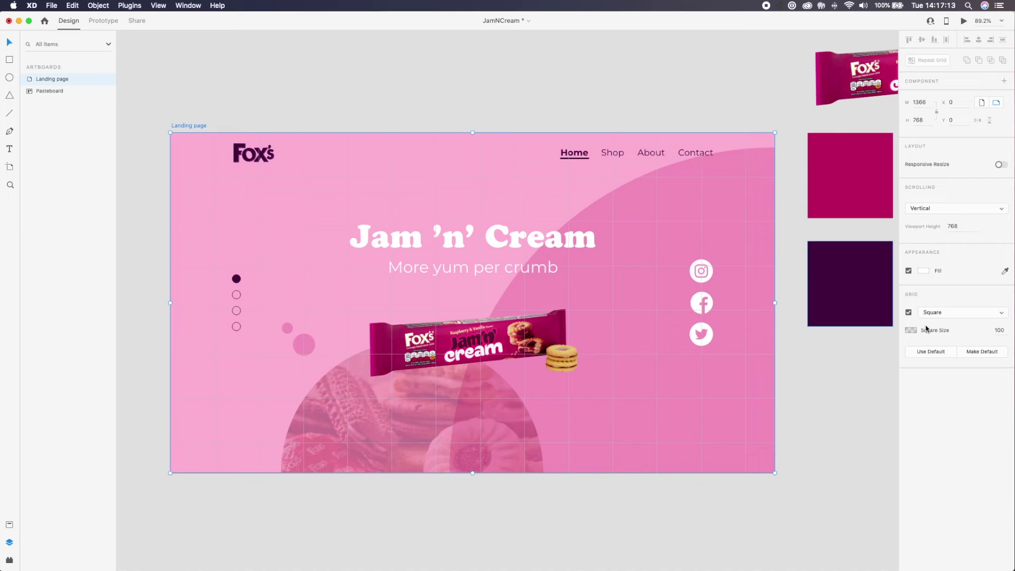
{"action": "left_click", "coordinate": [995, 331]}
{"action": "type", "text": "50"}
{"action": "key", "text": "Return"}
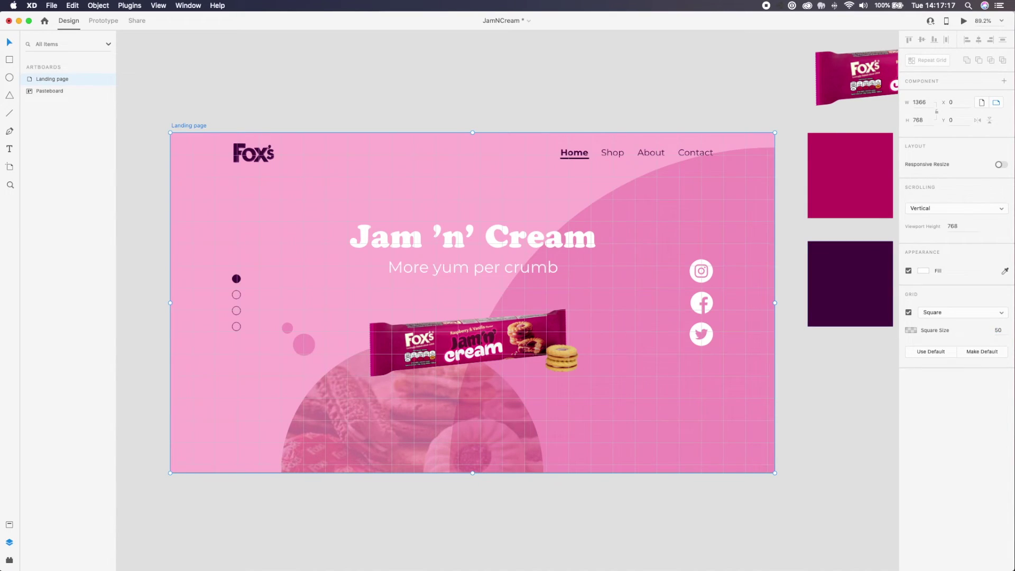
Inspect the square grid up close and switch the landing page to the layout grid
{"action": "scroll", "coordinate": [639, 244], "scroll_direction": "right", "scroll_amount": 2}
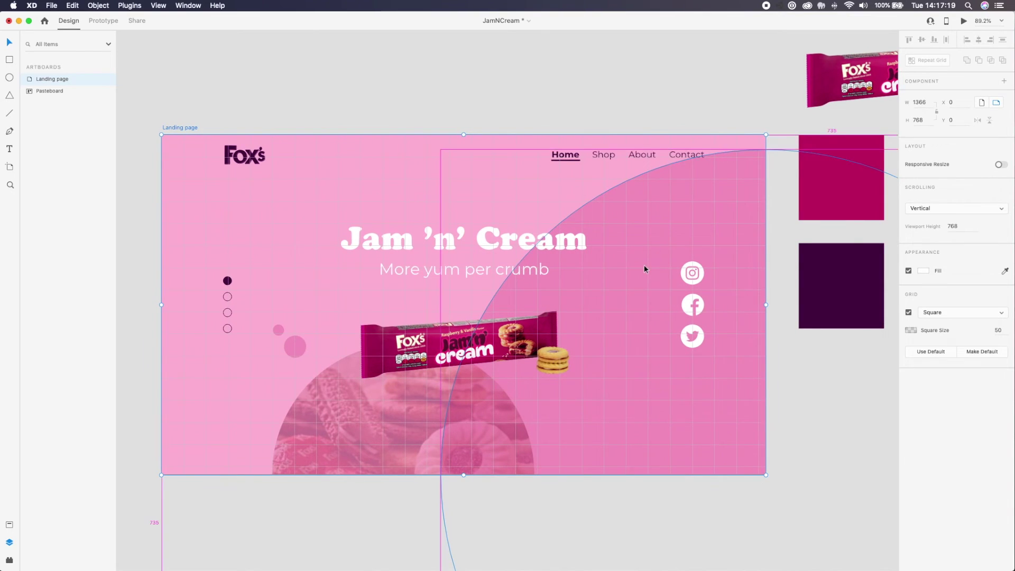
{"action": "scroll", "coordinate": [644, 264], "scroll_direction": "up", "scroll_amount": 5}
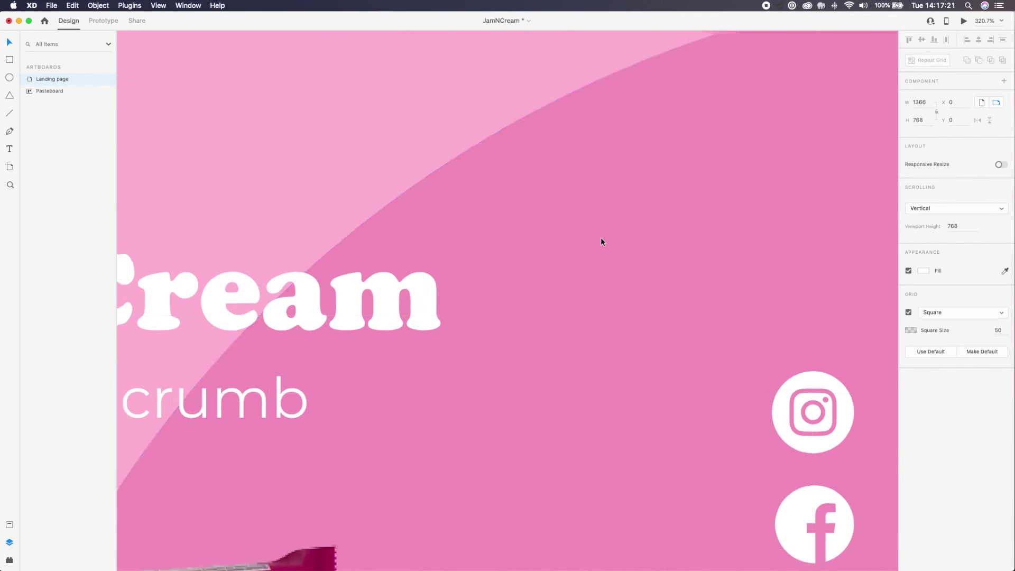
{"action": "scroll", "coordinate": [601, 237], "scroll_direction": "down", "scroll_amount": 8}
{"action": "scroll", "coordinate": [601, 237], "scroll_direction": "up", "scroll_amount": 3}
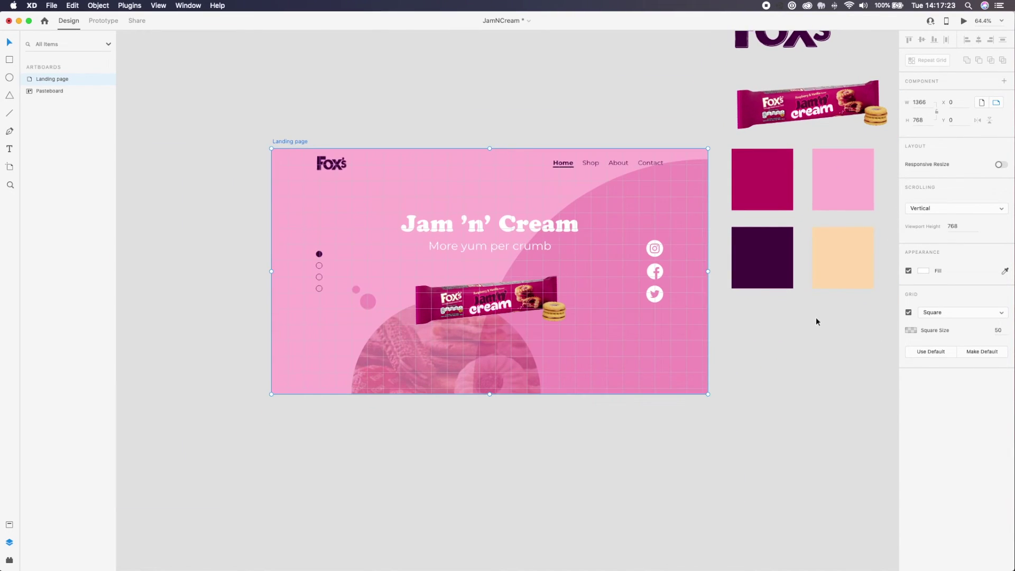
{"action": "key", "text": "super+shift+apostrophe"}
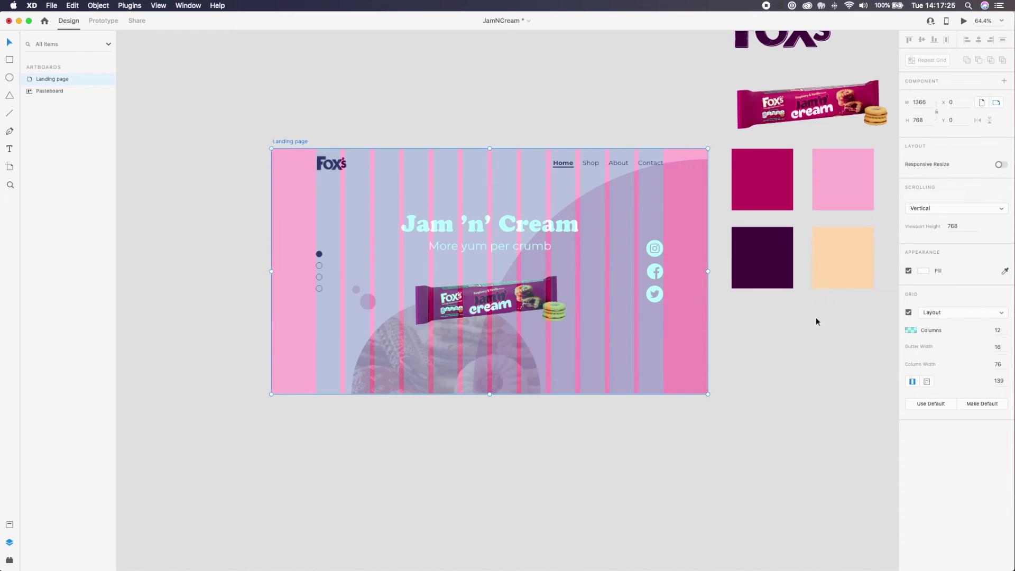
{"action": "scroll", "coordinate": [230, 125], "scroll_direction": "down", "scroll_amount": 1}
Turn the layout grid off and on, and switch to the square grid and back to the layout grid
{"action": "left_click", "coordinate": [159, 5]}
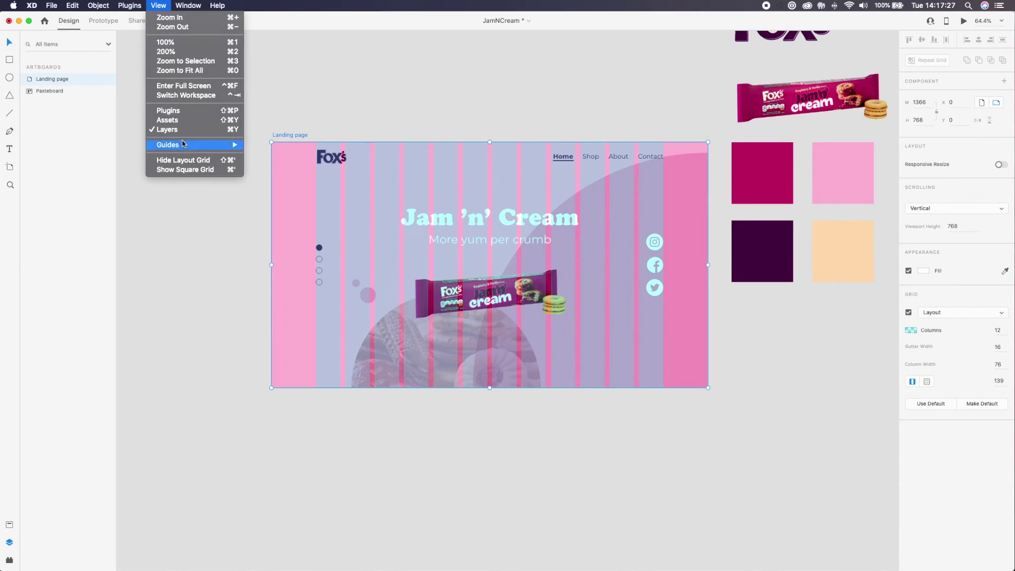
{"action": "left_click", "coordinate": [193, 160]}
{"action": "left_click", "coordinate": [167, 4]}
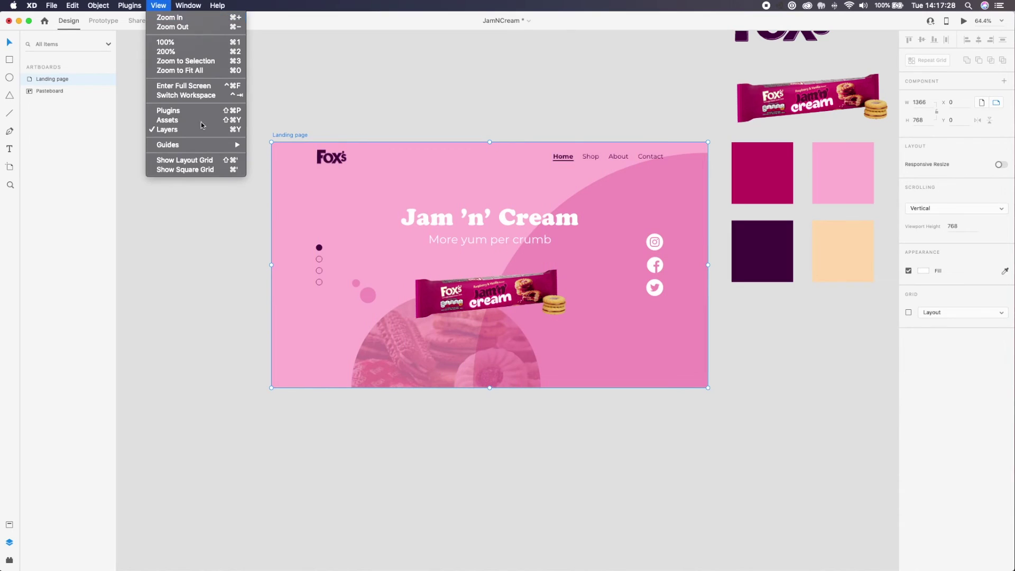
{"action": "left_click", "coordinate": [212, 160]}
{"action": "left_click", "coordinate": [159, 6]}
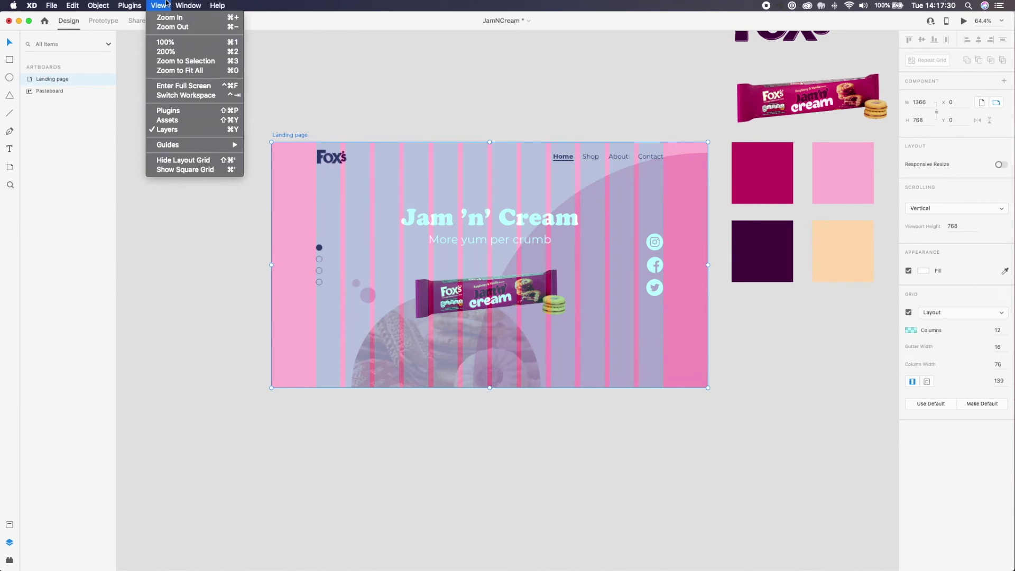
{"action": "left_click", "coordinate": [186, 170]}
{"action": "left_click", "coordinate": [158, 5]}
{"action": "left_click", "coordinate": [185, 160]}
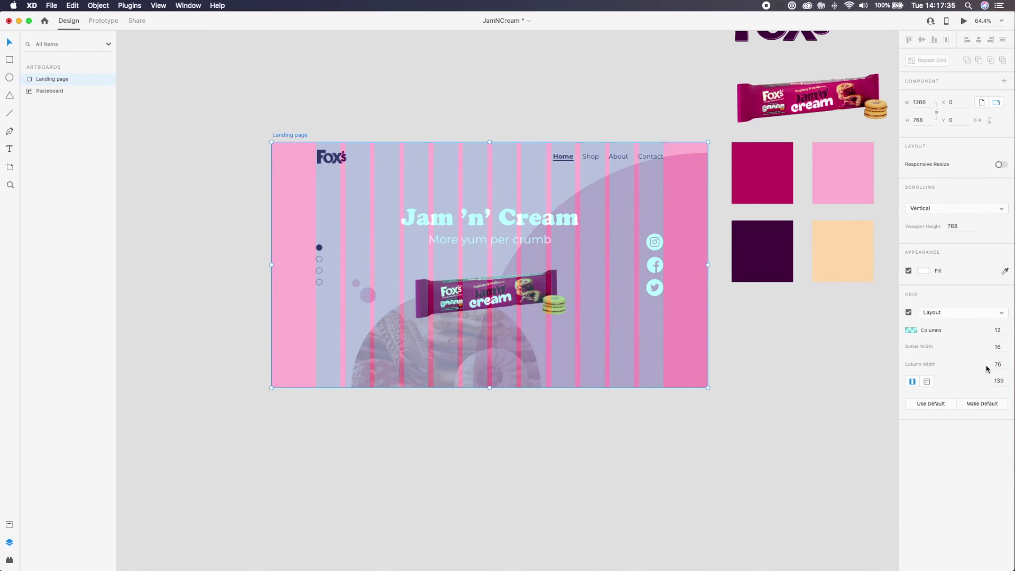
Set the layout grid's gutter width to 32
{"action": "left_click", "coordinate": [997, 346]}
{"action": "type", "text": "32"}
{"action": "key", "text": "Return"}
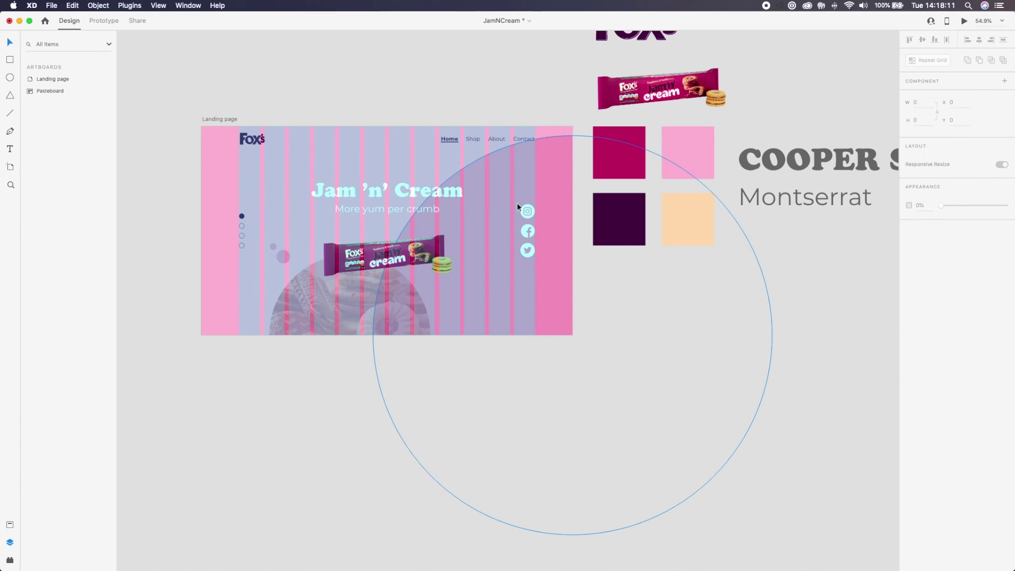
Toggle between the square and layout grids and leave both hidden on the landing page
{"action": "key", "text": "super+apostrophe"}
{"action": "key", "text": "super+shift+apostrophe"}
{"action": "key", "text": "super+shift+apostrophe"}
{"action": "scroll", "coordinate": [517, 204], "scroll_direction": "left", "scroll_amount": 5}
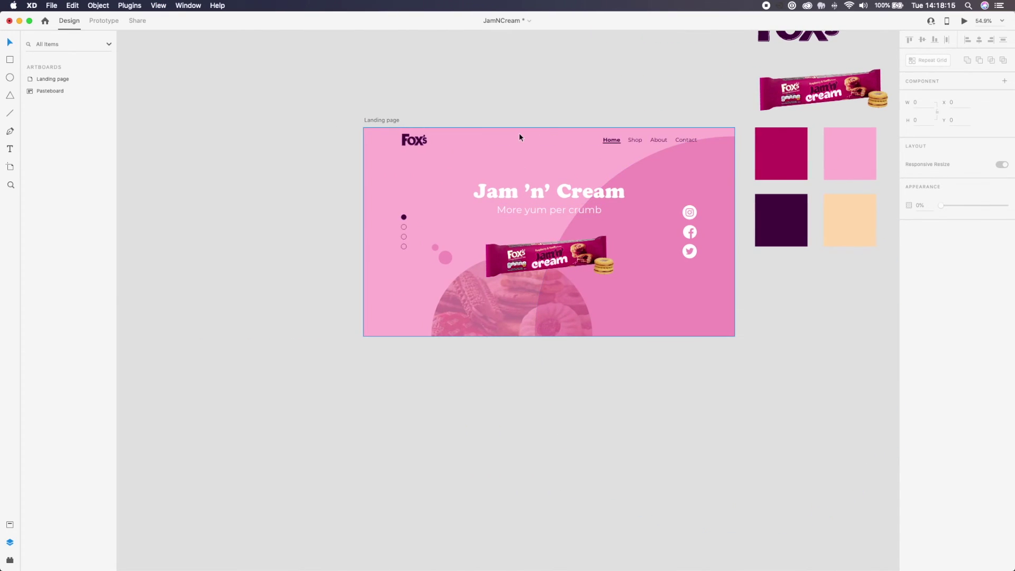
{"action": "left_click", "coordinate": [520, 137]}
{"action": "left_click", "coordinate": [478, 95]}
{"action": "scroll", "coordinate": [478, 95], "scroll_direction": "right", "scroll_amount": 2}
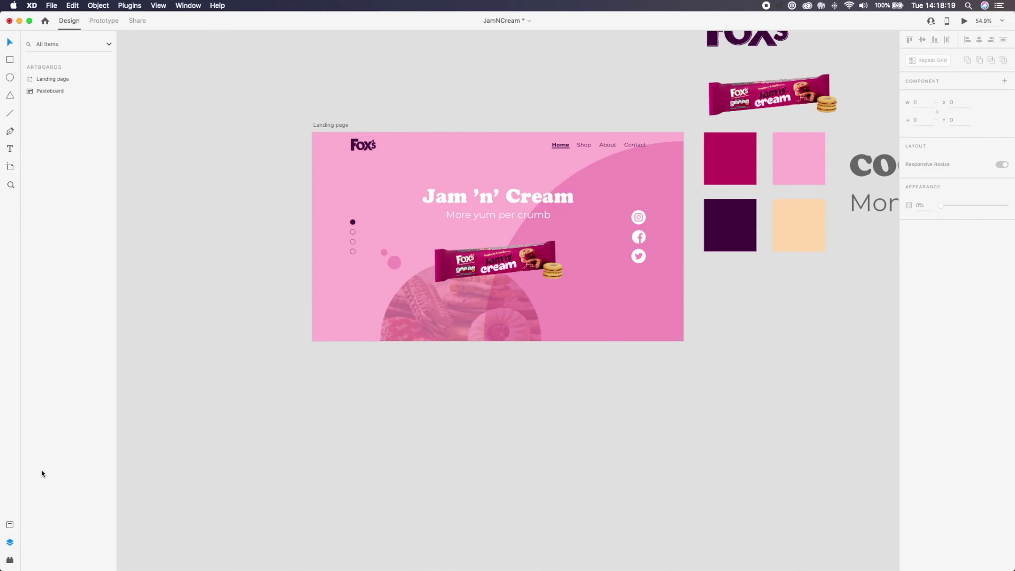
{"action": "left_click", "coordinate": [130, 5]}
{"action": "mouse_move", "coordinate": [107, 5]}
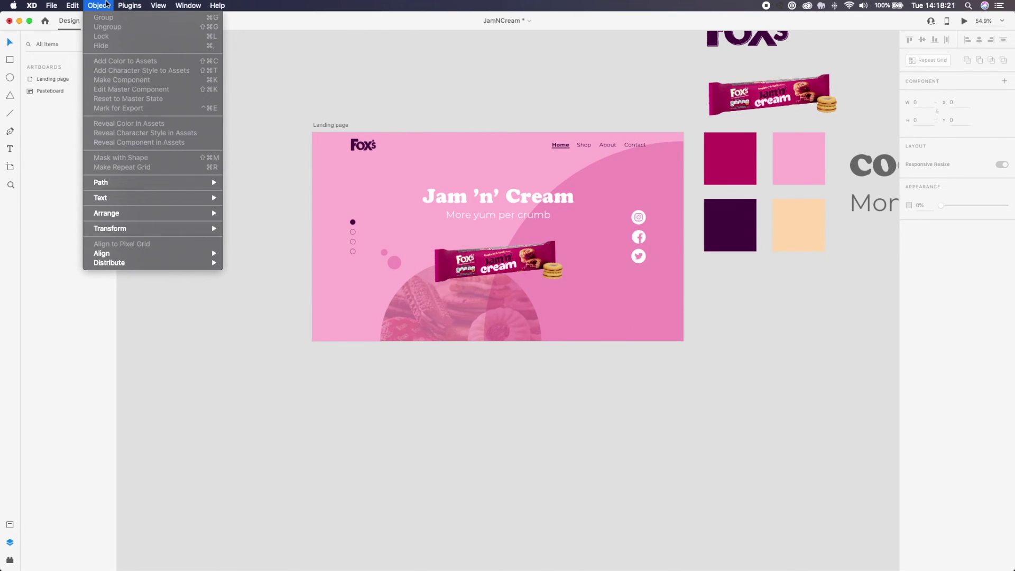
{"action": "left_click", "coordinate": [528, 122]}
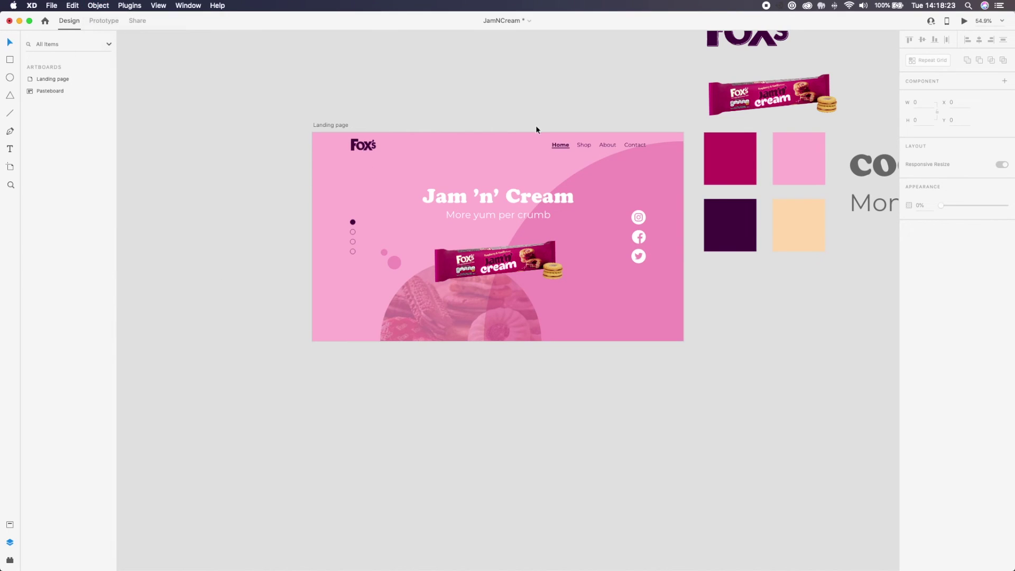
Convert the "Jam 'n' Cream" heading on the landing page to a path and move it up towards the navigation links
{"action": "left_click", "coordinate": [491, 200]}
{"action": "left_click", "coordinate": [73, 6]}
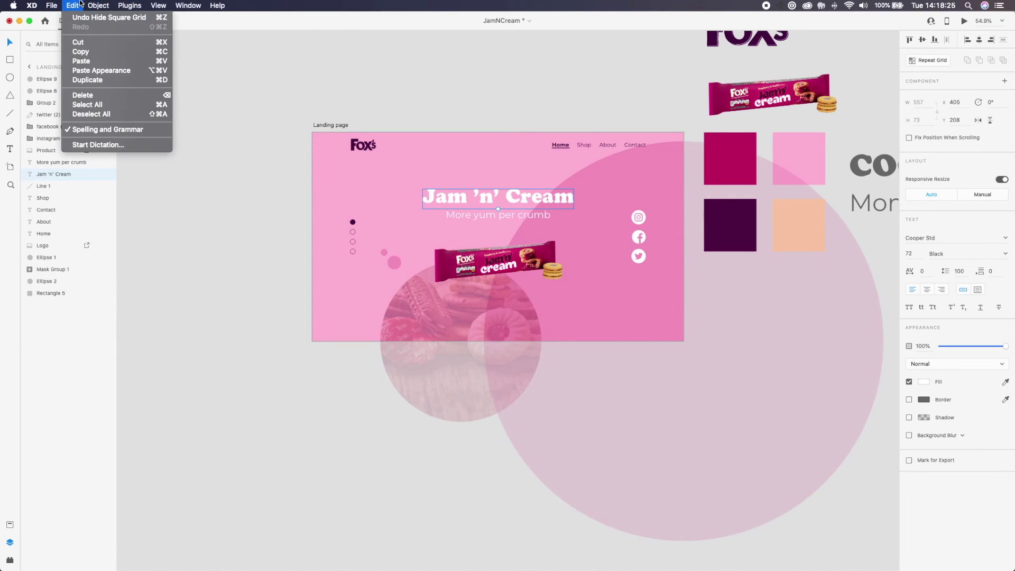
{"action": "mouse_move", "coordinate": [99, 6]}
{"action": "mouse_move", "coordinate": [158, 182]}
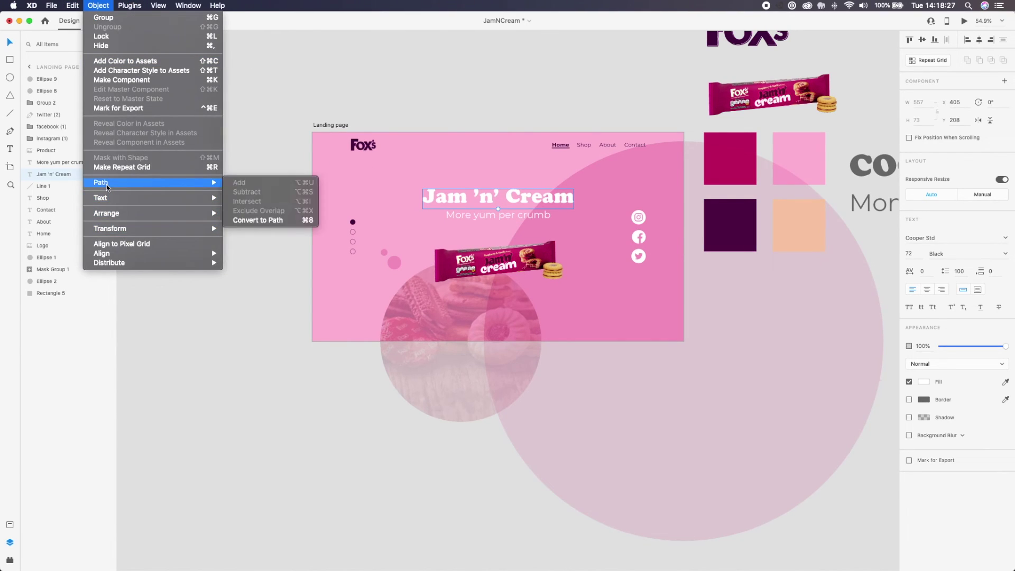
{"action": "left_click", "coordinate": [267, 221]}
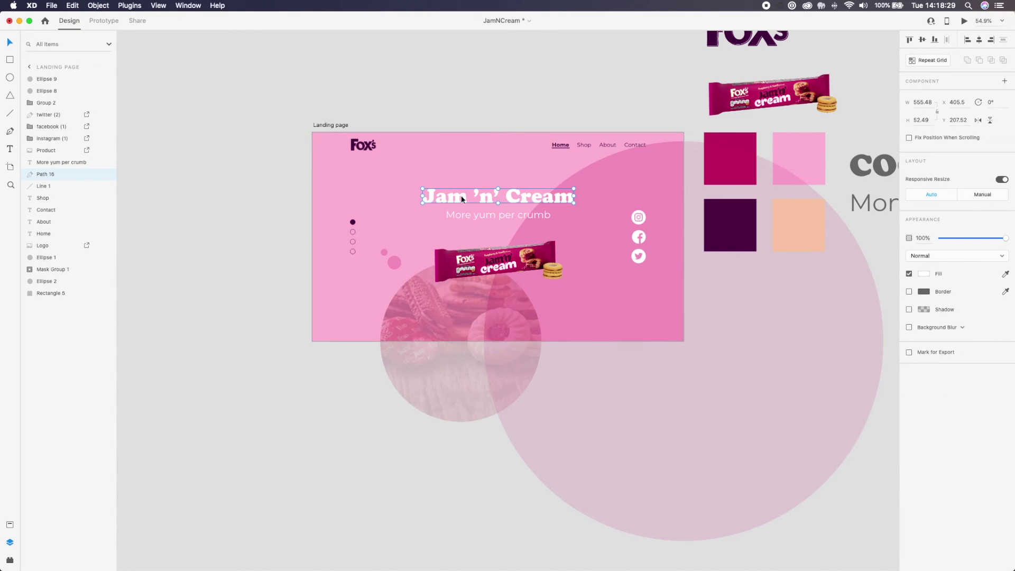
{"action": "left_click_drag", "start_coordinate": [461, 198], "coordinate": [442, 163]}
Edit the heading path's anchor points and delete several of them from the letter J, then deselect everything
{"action": "scroll", "coordinate": [442, 163], "scroll_direction": "down", "scroll_amount": 5}
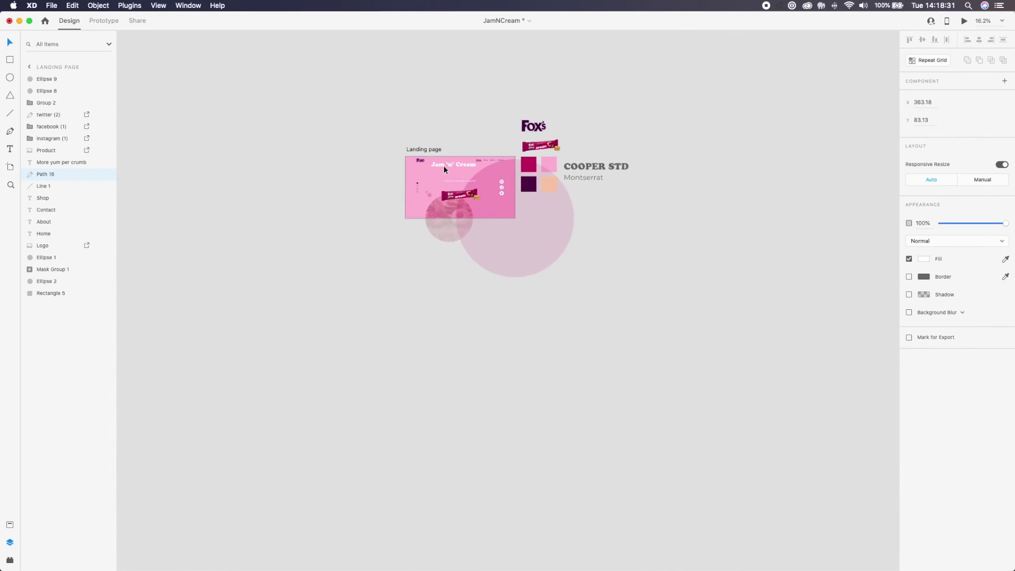
{"action": "scroll", "coordinate": [443, 166], "scroll_direction": "up", "scroll_amount": 10}
{"action": "double_click", "coordinate": [442, 165]}
{"action": "left_click", "coordinate": [299, 125]}
{"action": "key", "text": "Delete"}
{"action": "key", "text": "Delete"}
{"action": "key", "text": "Delete"}
{"action": "key", "text": "Escape"}
{"action": "left_click", "coordinate": [358, 209]}
{"action": "scroll", "coordinate": [358, 209], "scroll_direction": "down", "scroll_amount": 10}
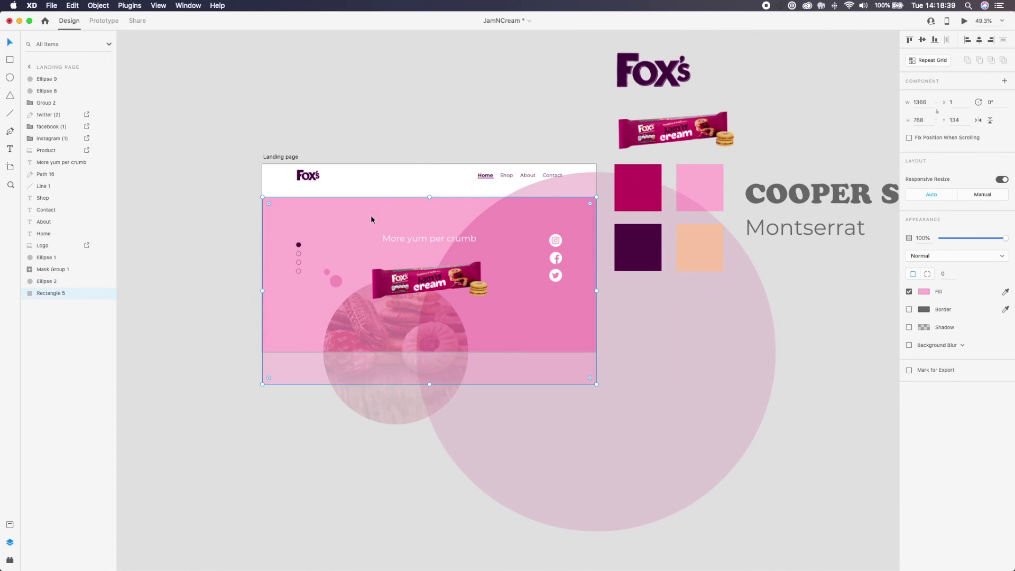
{"action": "left_click", "coordinate": [342, 100]}
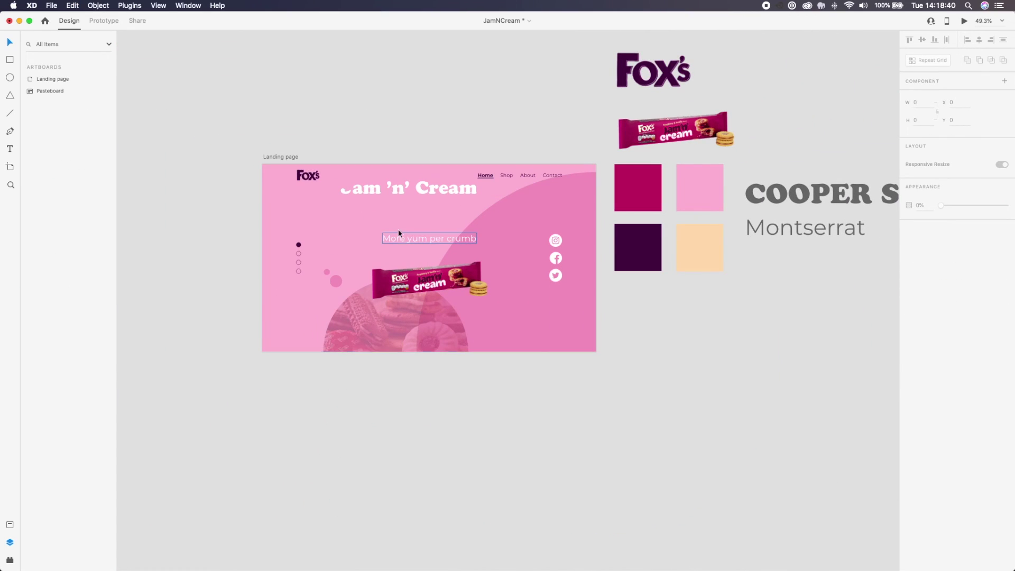
Undo the anchor point edits, the move and the path conversion of the heading, and clear the selection
{"action": "left_click", "coordinate": [373, 192]}
{"action": "key", "text": "super+z"}
{"action": "key", "text": "super+z"}
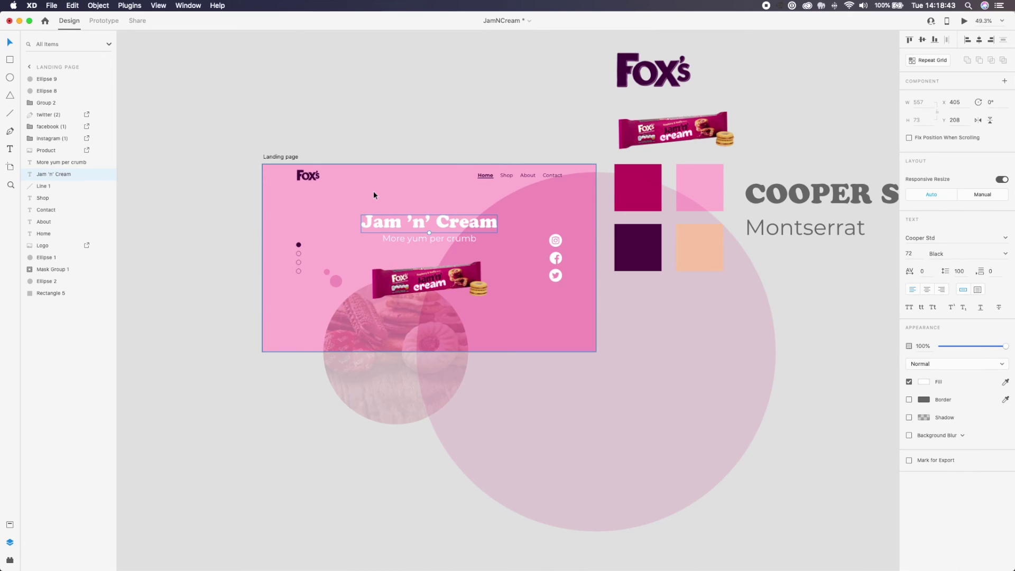
{"action": "left_click", "coordinate": [405, 102]}
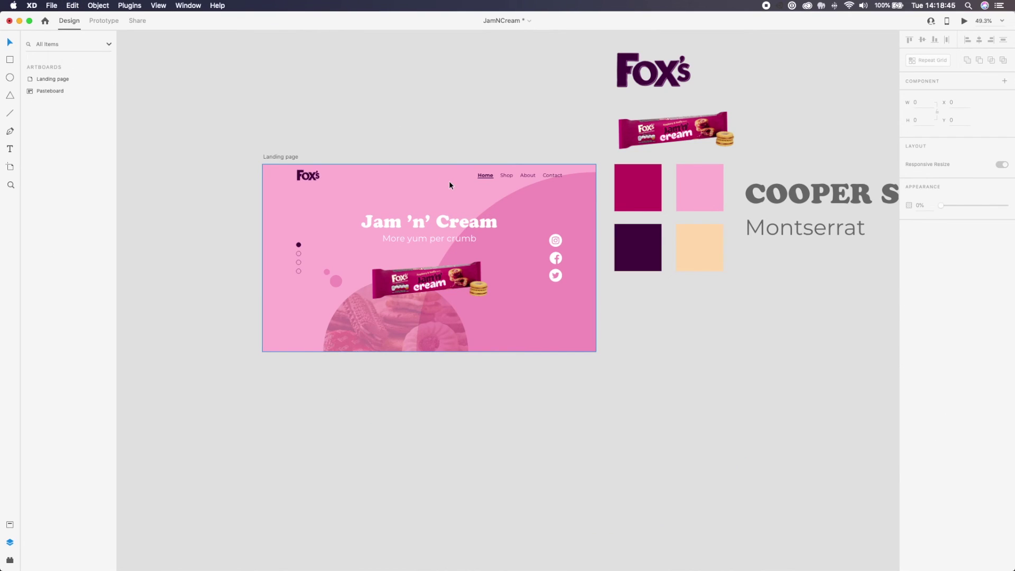